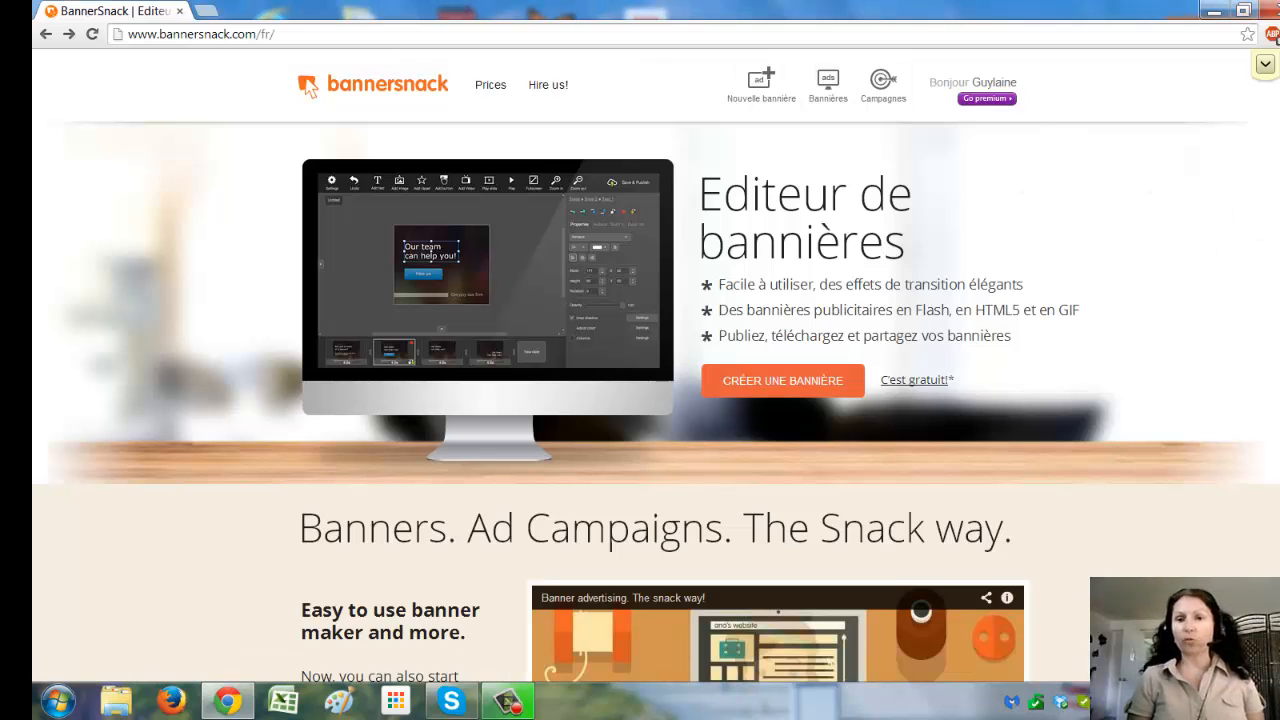
Look over the BannerSnack home page and the language choices offered in its footer
{"action": "scroll", "coordinate": [656, 400], "scroll_direction": "down", "scroll_amount": 6}
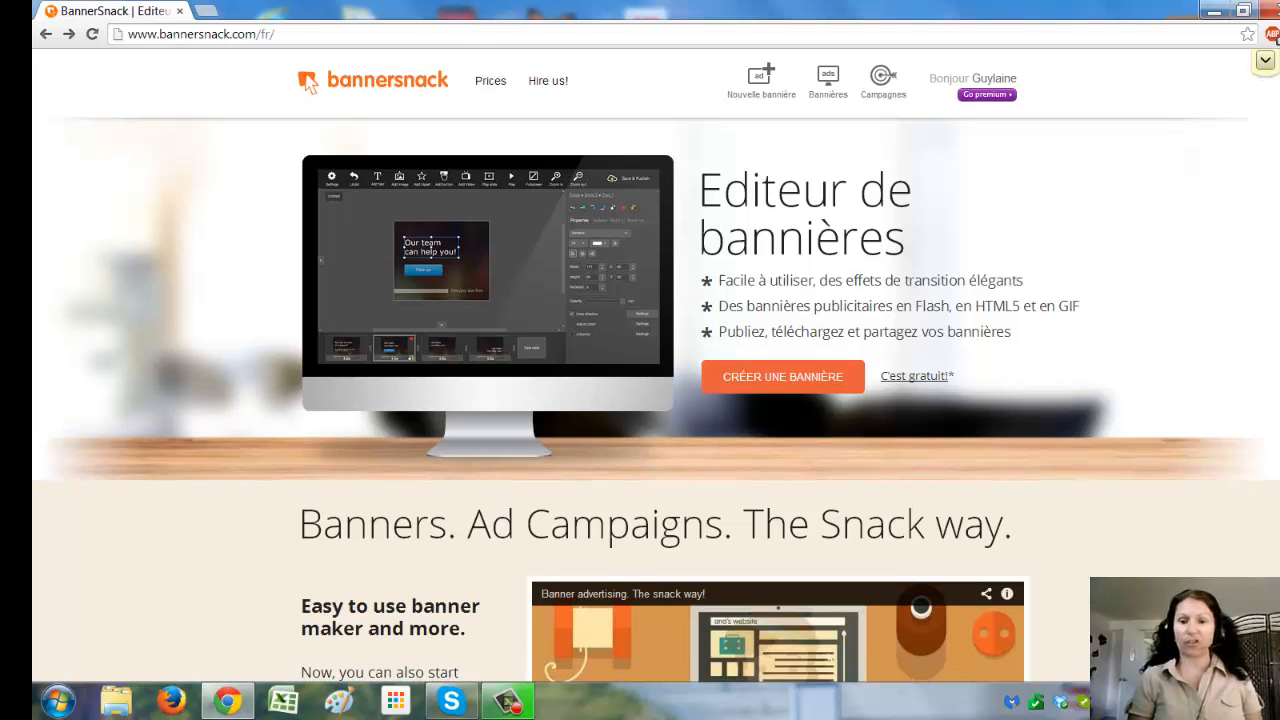
{"action": "scroll", "coordinate": [948, 408], "scroll_direction": "down", "scroll_amount": 3}
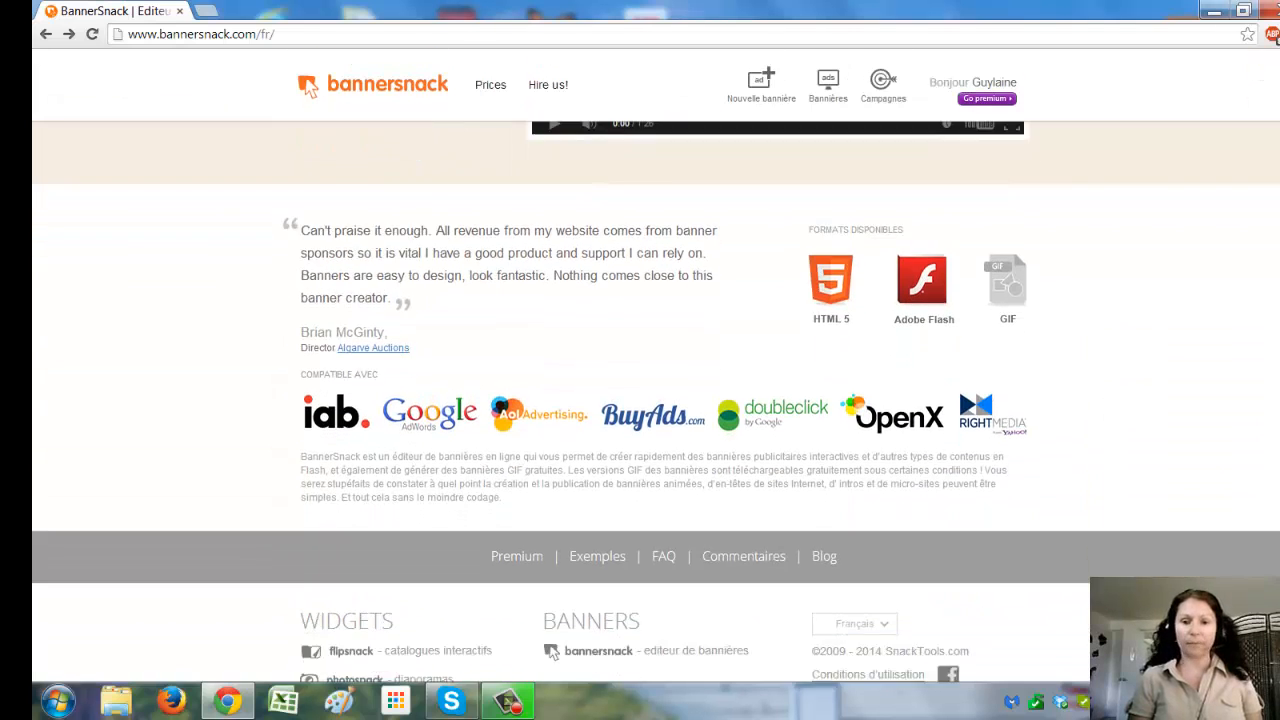
{"action": "left_click", "coordinate": [880, 401]}
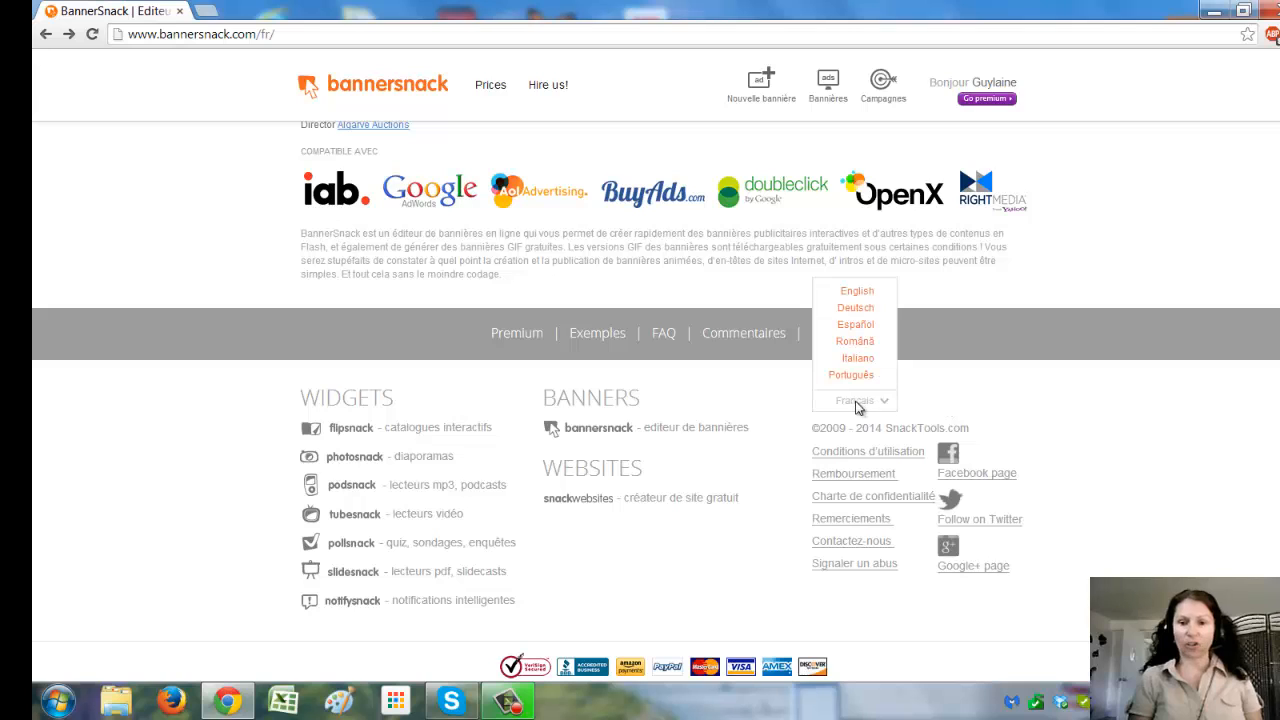
{"action": "left_click", "coordinate": [881, 406]}
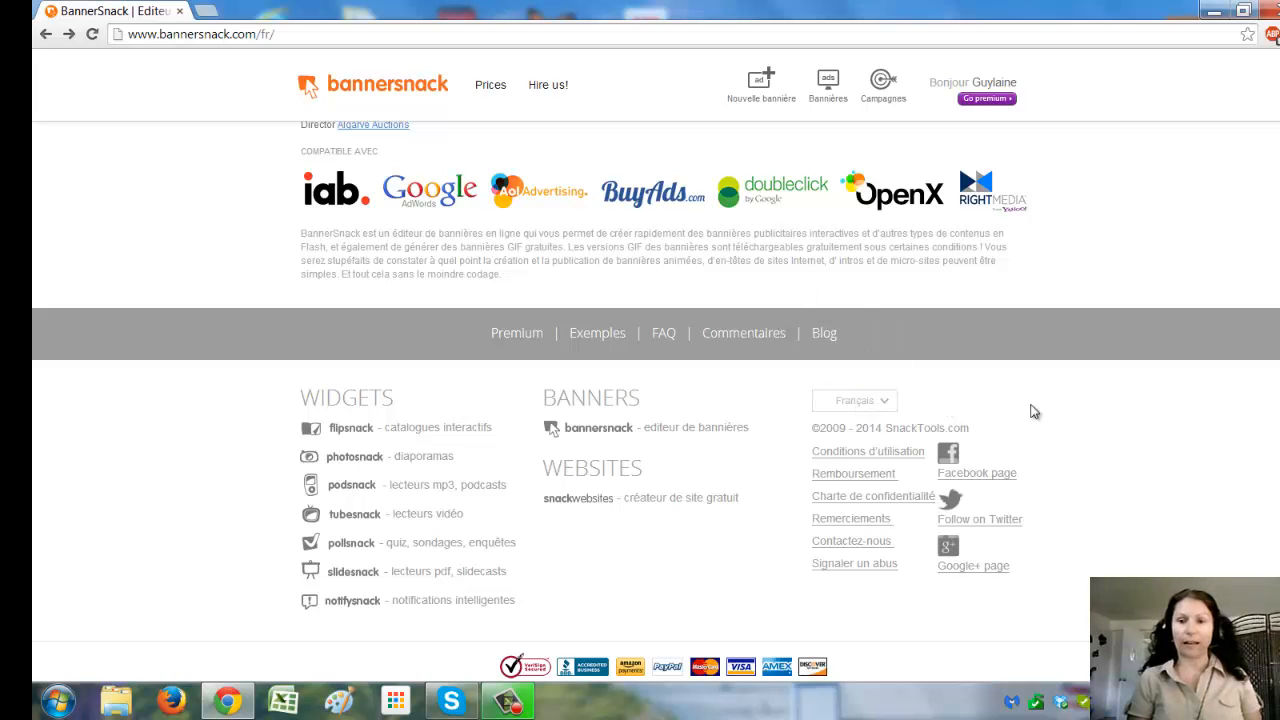
{"action": "left_click_drag", "start_coordinate": [1279, 560], "coordinate": [1279, 110]}
{"action": "mouse_move", "coordinate": [1020, 89]}
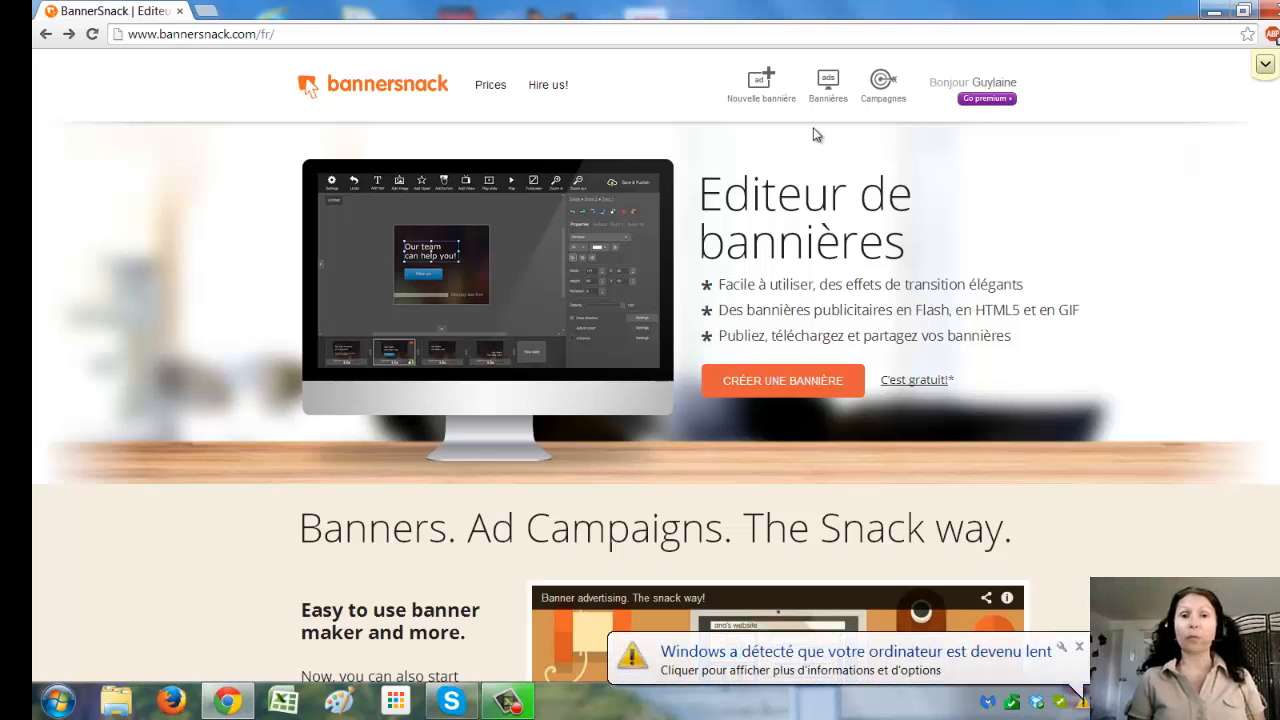
Start a new banner, compare the available formats, and choose the Grand rectangle 336 x 280 format
{"action": "left_click", "coordinate": [766, 88]}
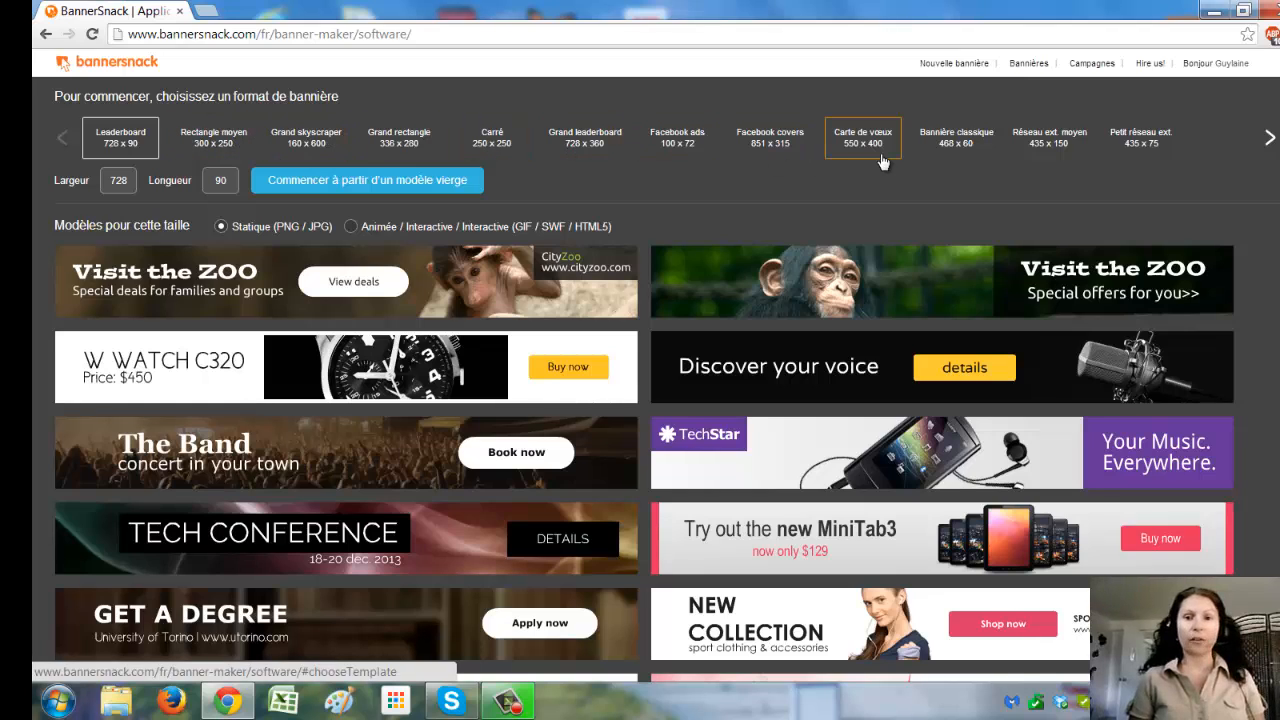
{"action": "left_click", "coordinate": [1270, 143]}
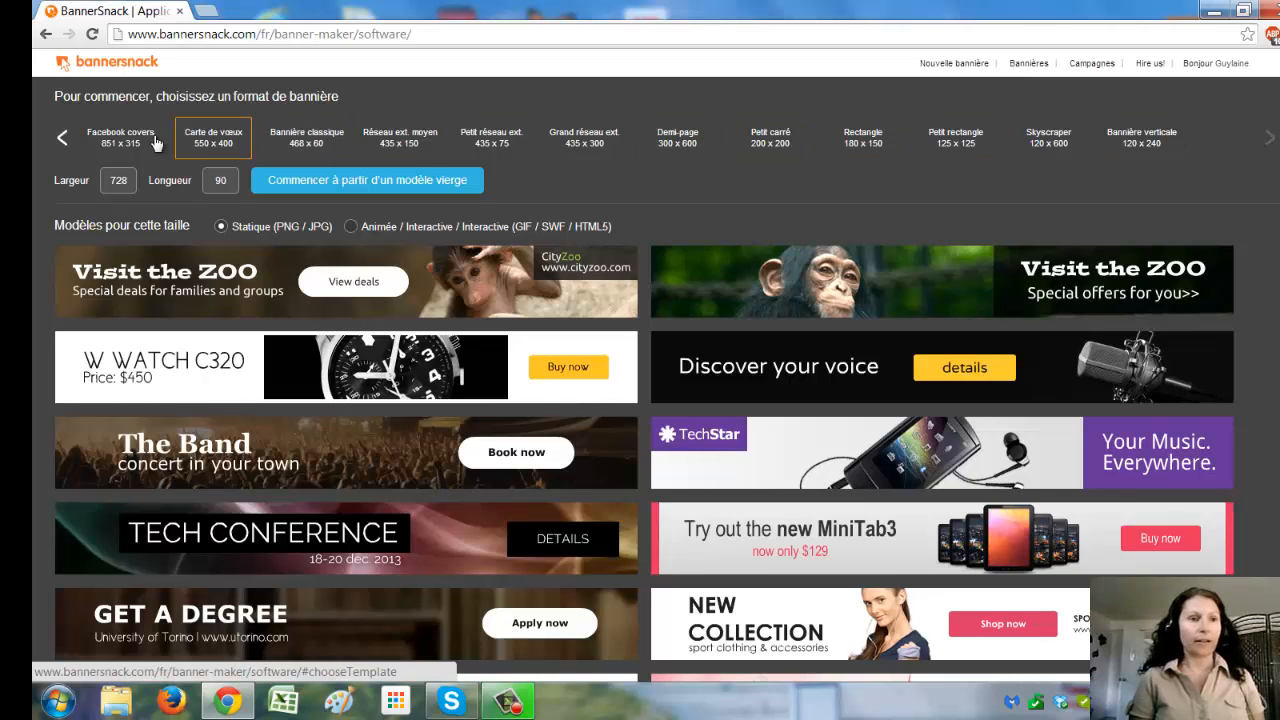
{"action": "left_click", "coordinate": [68, 143]}
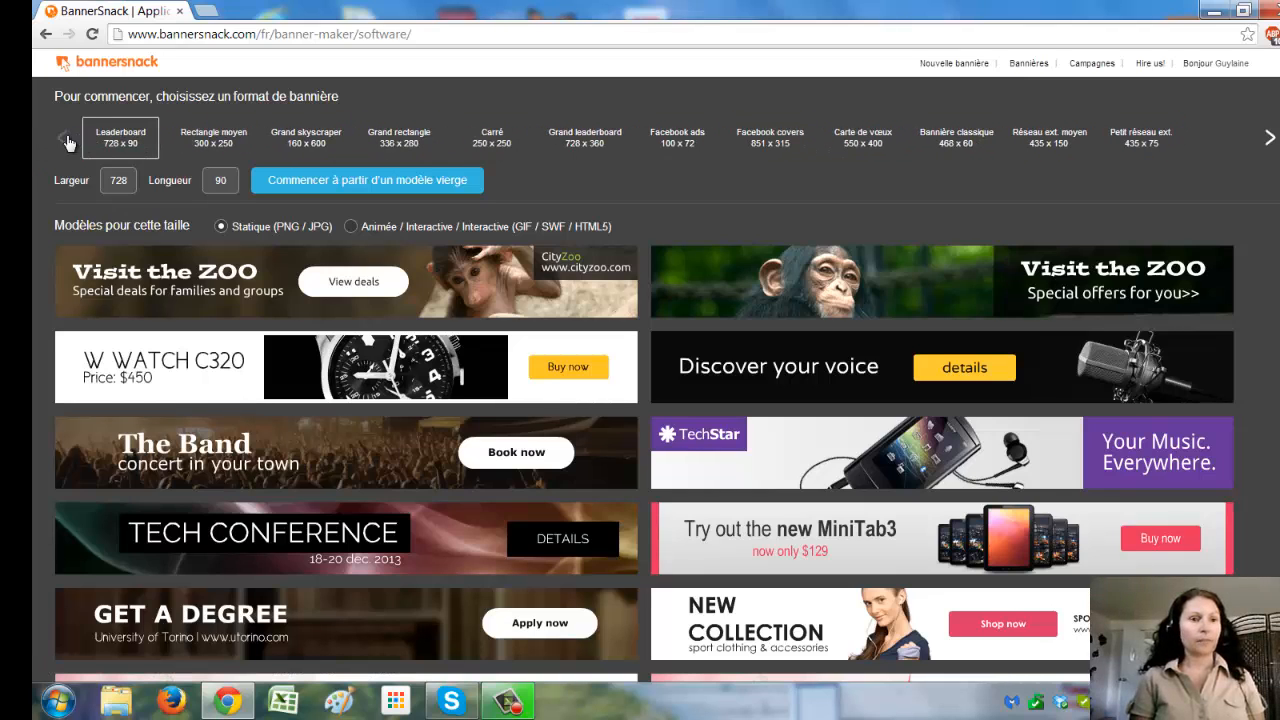
{"action": "left_click", "coordinate": [325, 150]}
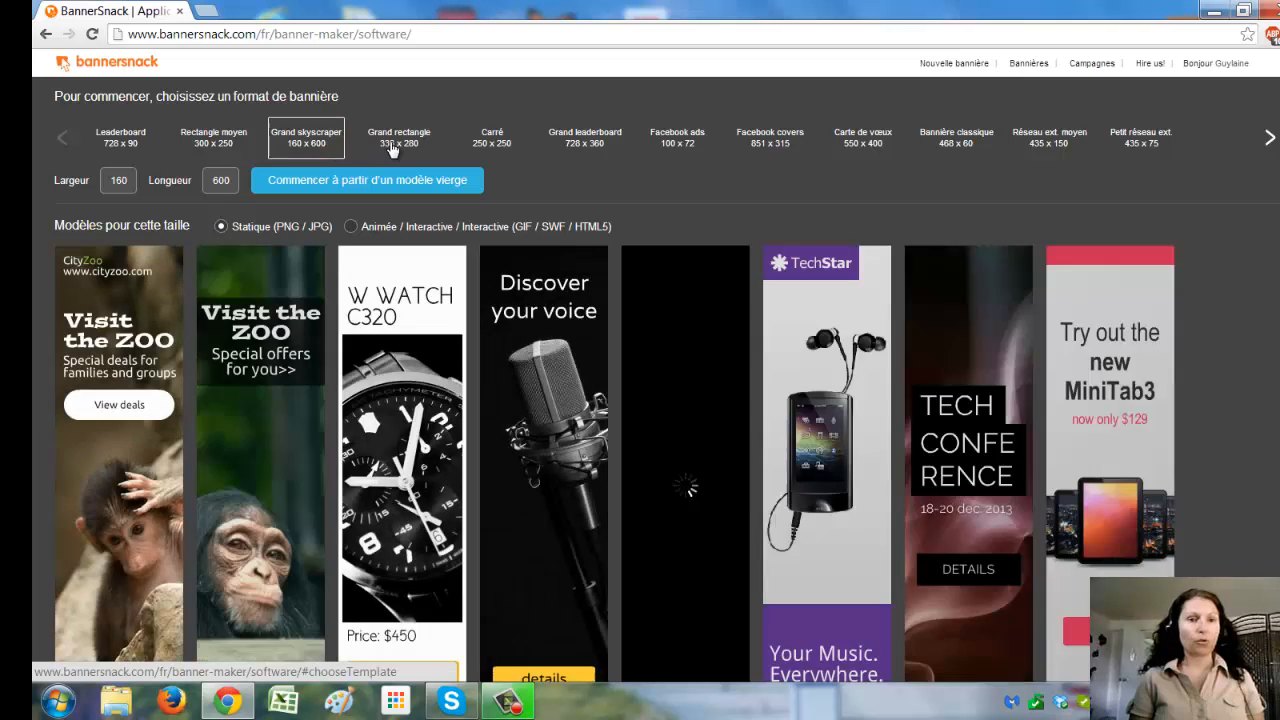
{"action": "left_click", "coordinate": [415, 148]}
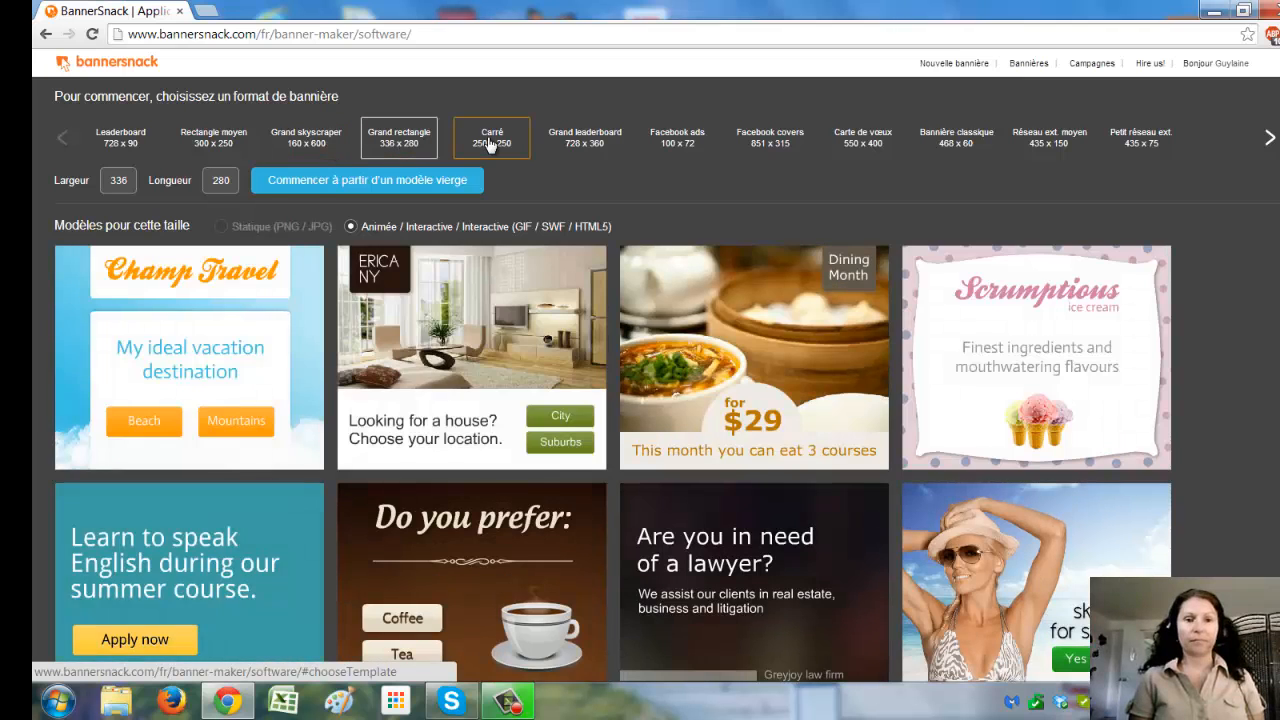
{"action": "left_click", "coordinate": [490, 145]}
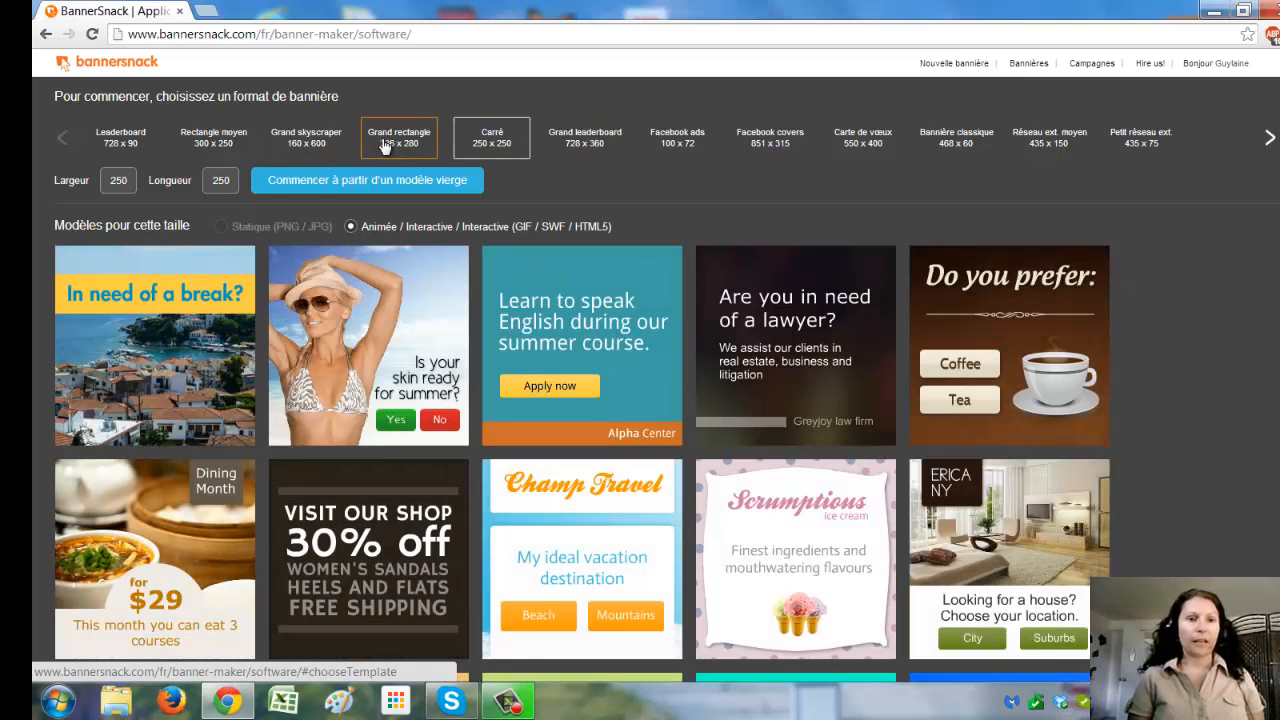
{"action": "left_click", "coordinate": [408, 145]}
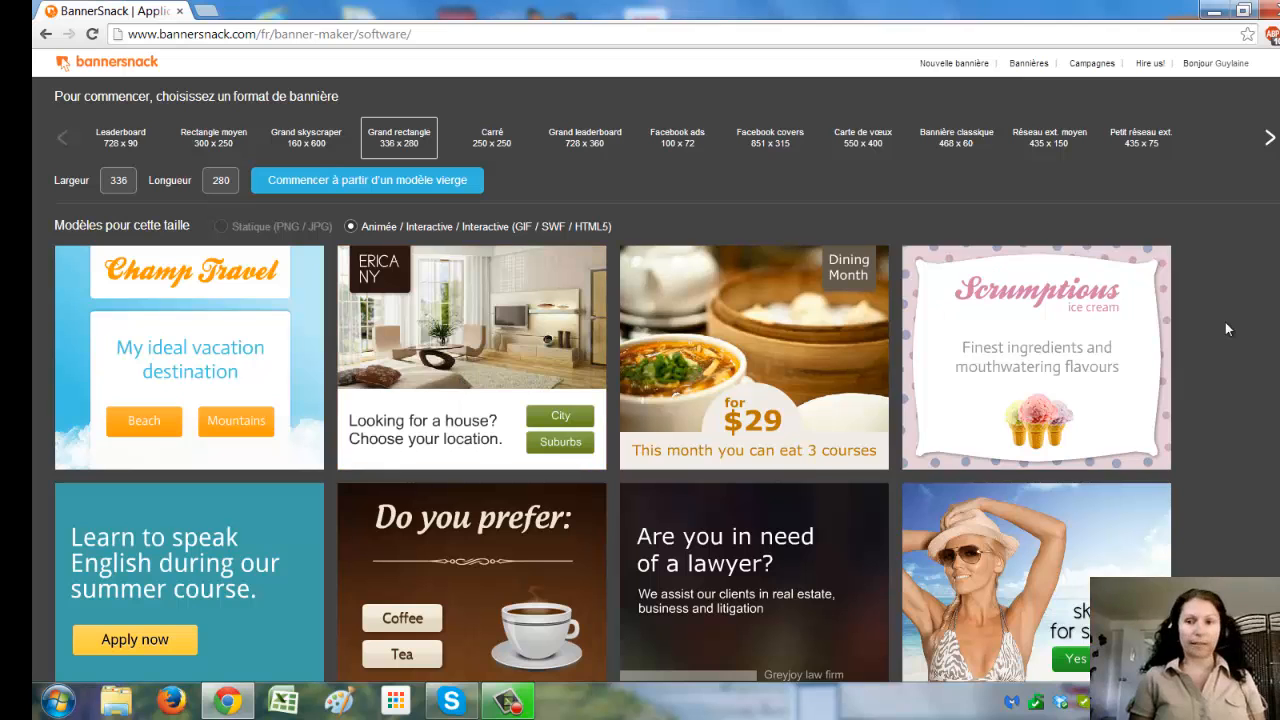
Browse the Grand rectangle templates, dismiss the Windows colour-scheme prompt, and start the banner from a blank template
{"action": "scroll", "coordinate": [460, 387], "scroll_direction": "down", "scroll_amount": 3}
{"action": "scroll", "coordinate": [1043, 508], "scroll_direction": "down", "scroll_amount": 5}
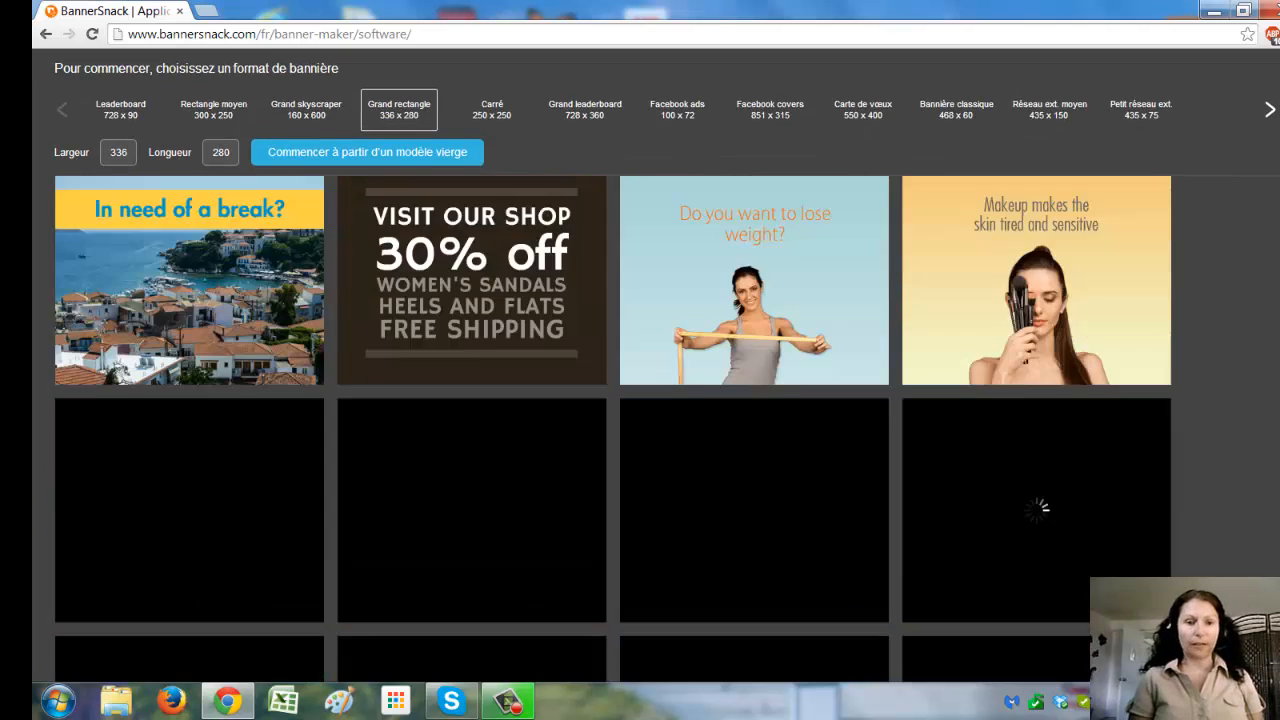
{"action": "scroll", "coordinate": [613, 431], "scroll_direction": "down", "scroll_amount": 1}
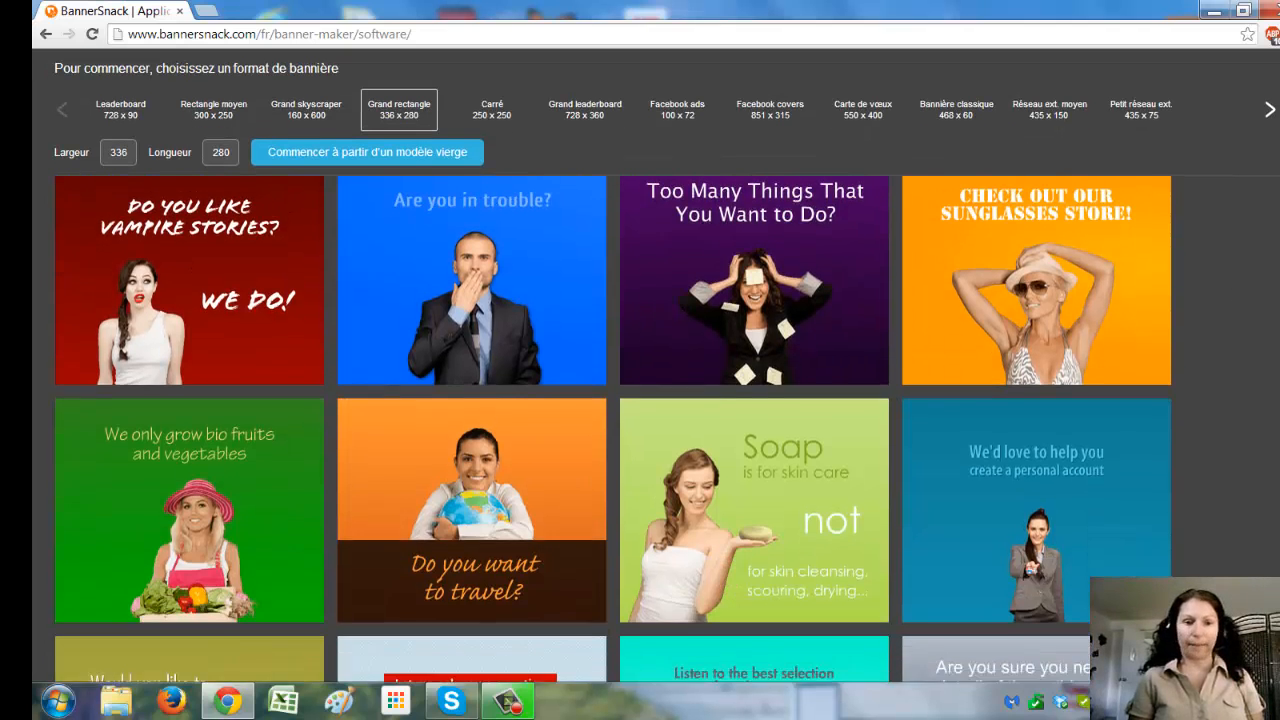
{"action": "scroll", "coordinate": [613, 431], "scroll_direction": "up", "scroll_amount": 5}
{"action": "scroll", "coordinate": [613, 431], "scroll_direction": "up", "scroll_amount": 3}
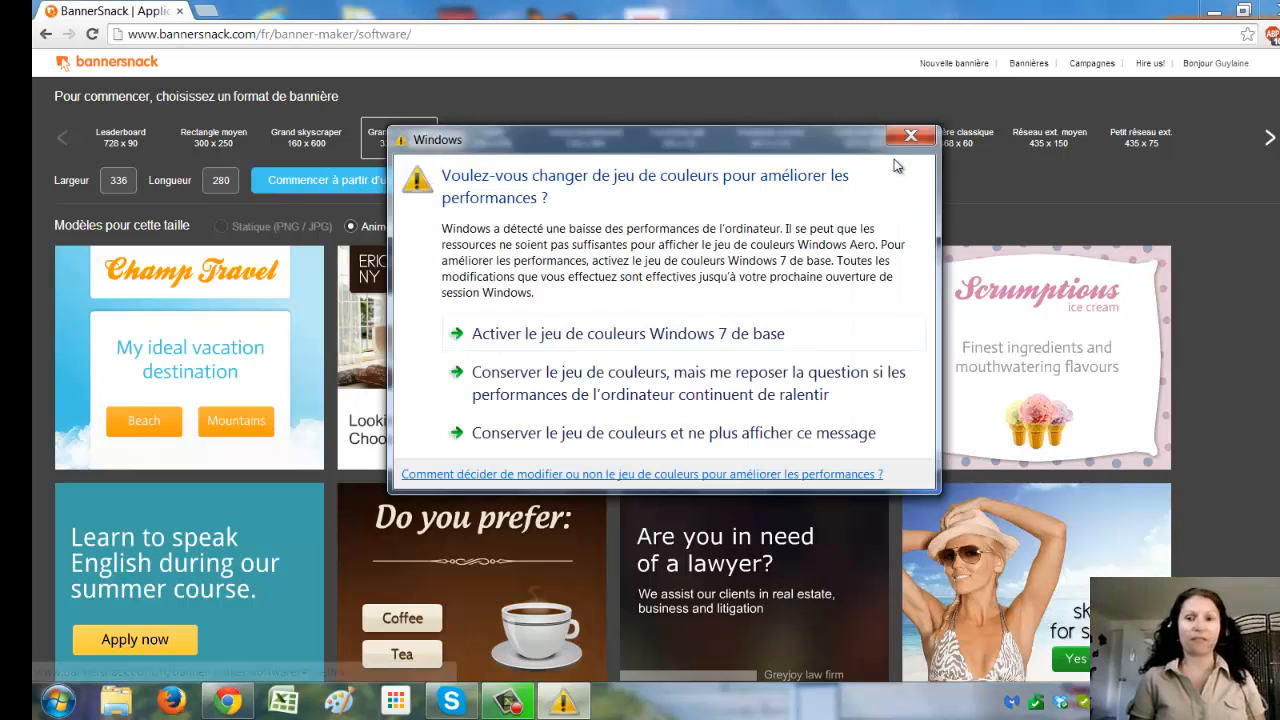
{"action": "left_click", "coordinate": [913, 142]}
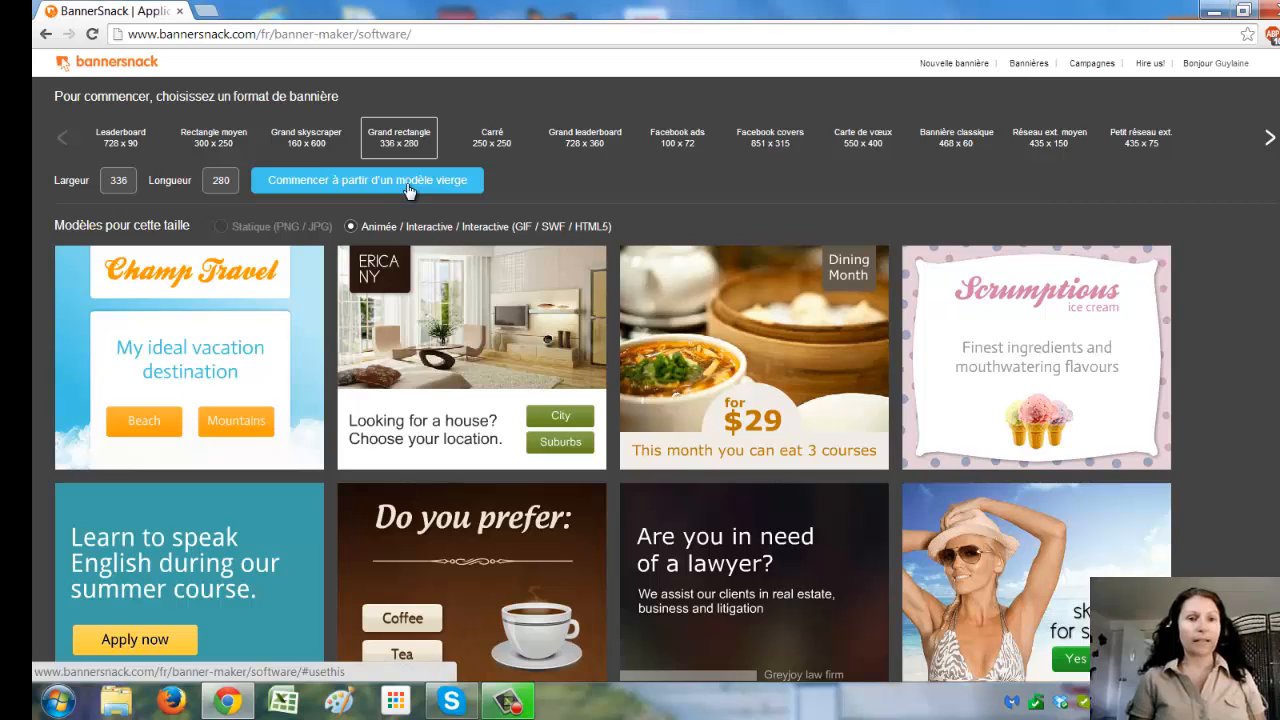
{"action": "left_click", "coordinate": [408, 190]}
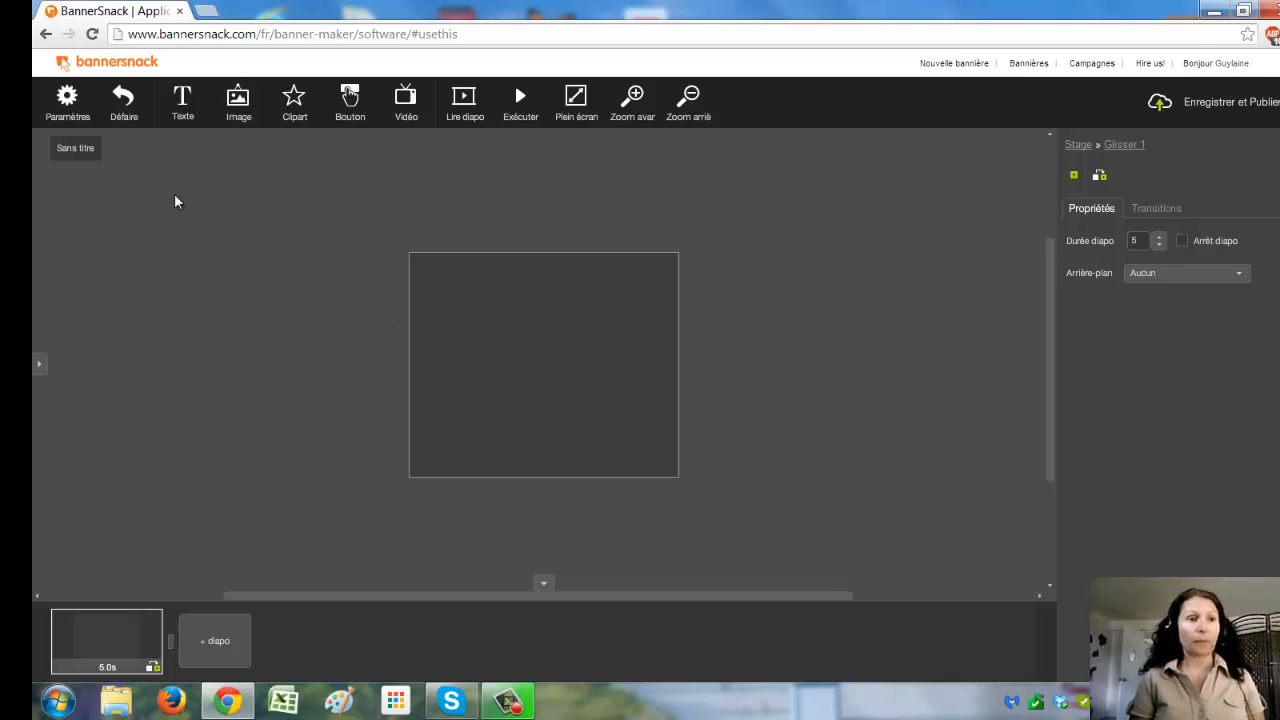
Set the banner's custom dimensions to a Largeur of 600 and a Longueur of 300
{"action": "left_click", "coordinate": [67, 105]}
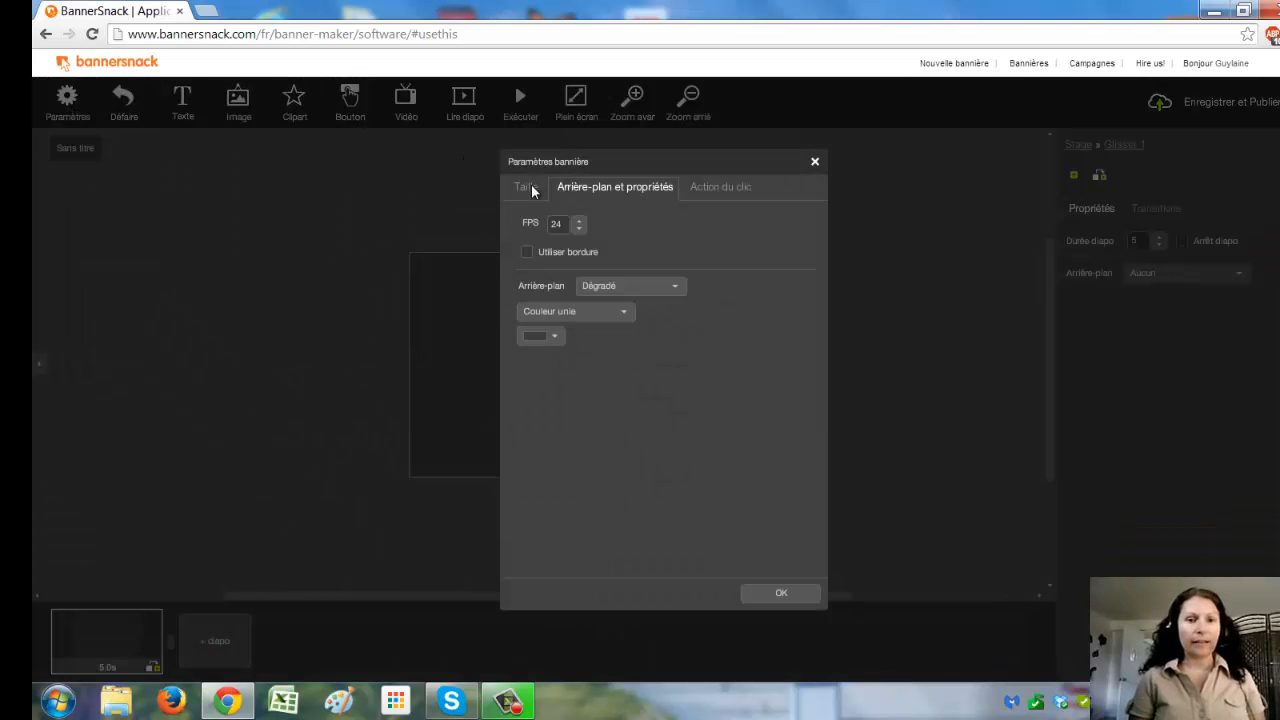
{"action": "left_click", "coordinate": [527, 188]}
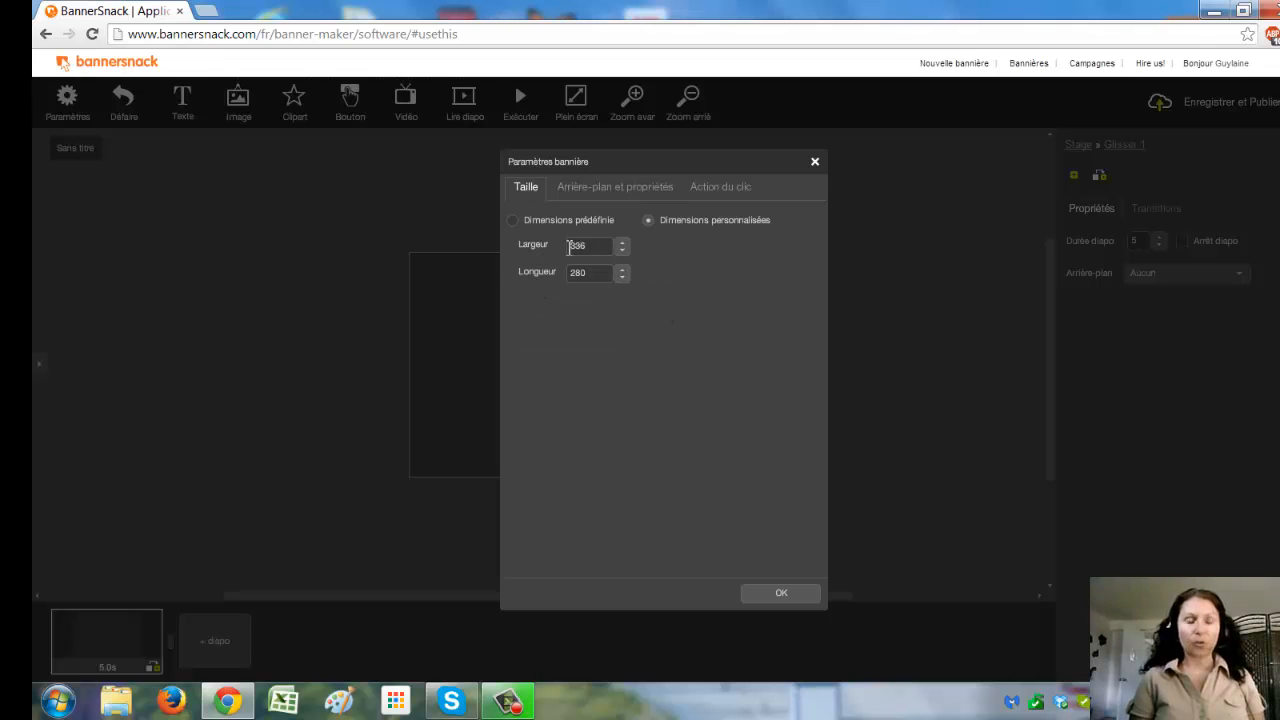
{"action": "left_click", "coordinate": [605, 249]}
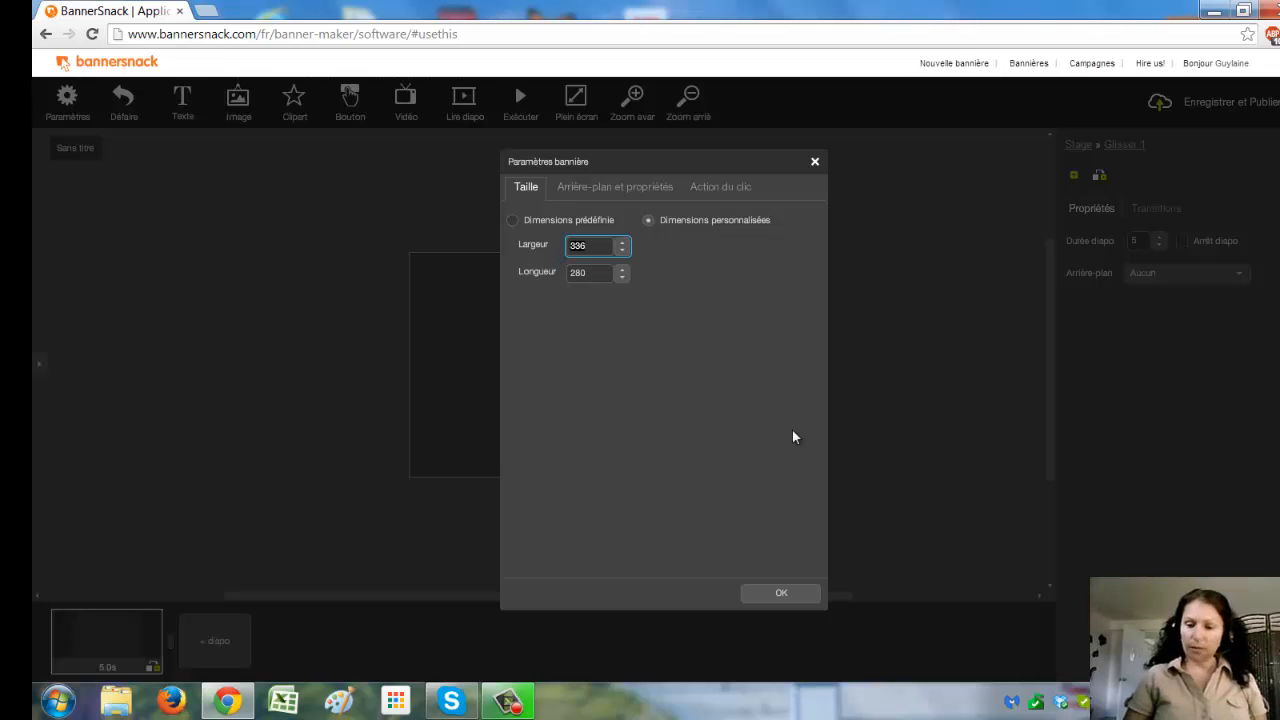
{"action": "type", "text": "600"}
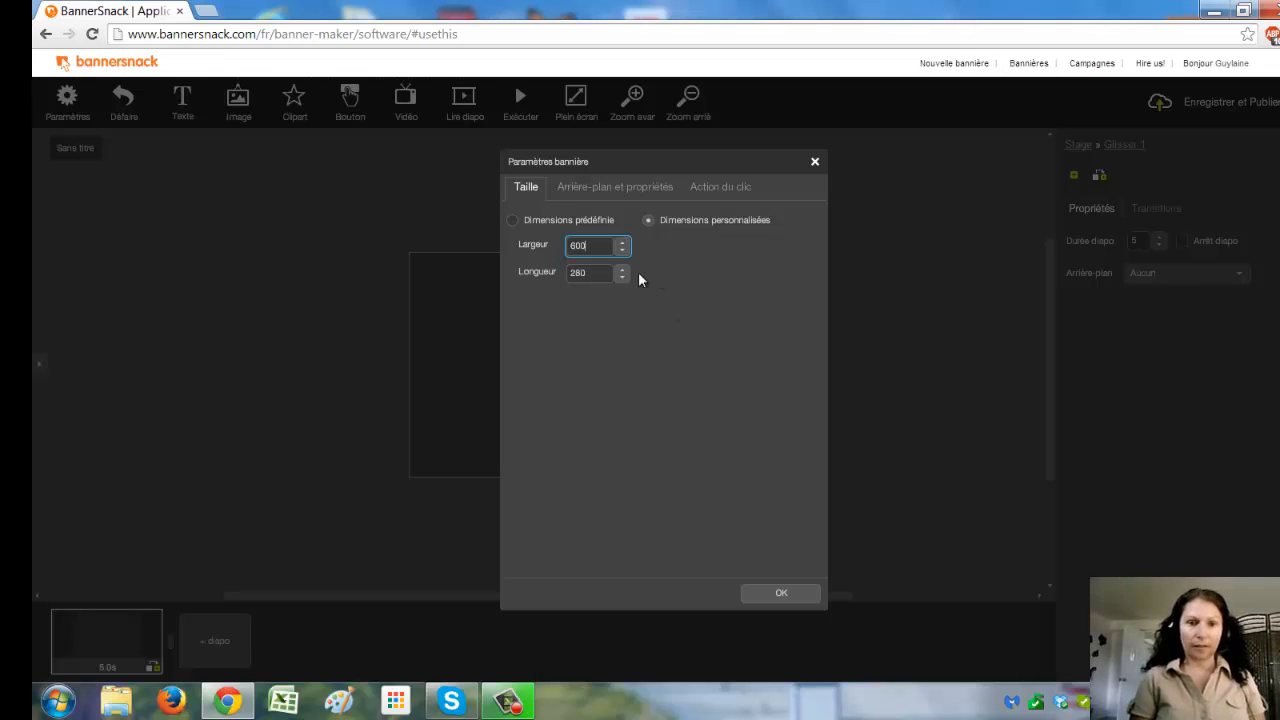
{"action": "double_click", "coordinate": [590, 272]}
{"action": "type", "text": "300"}
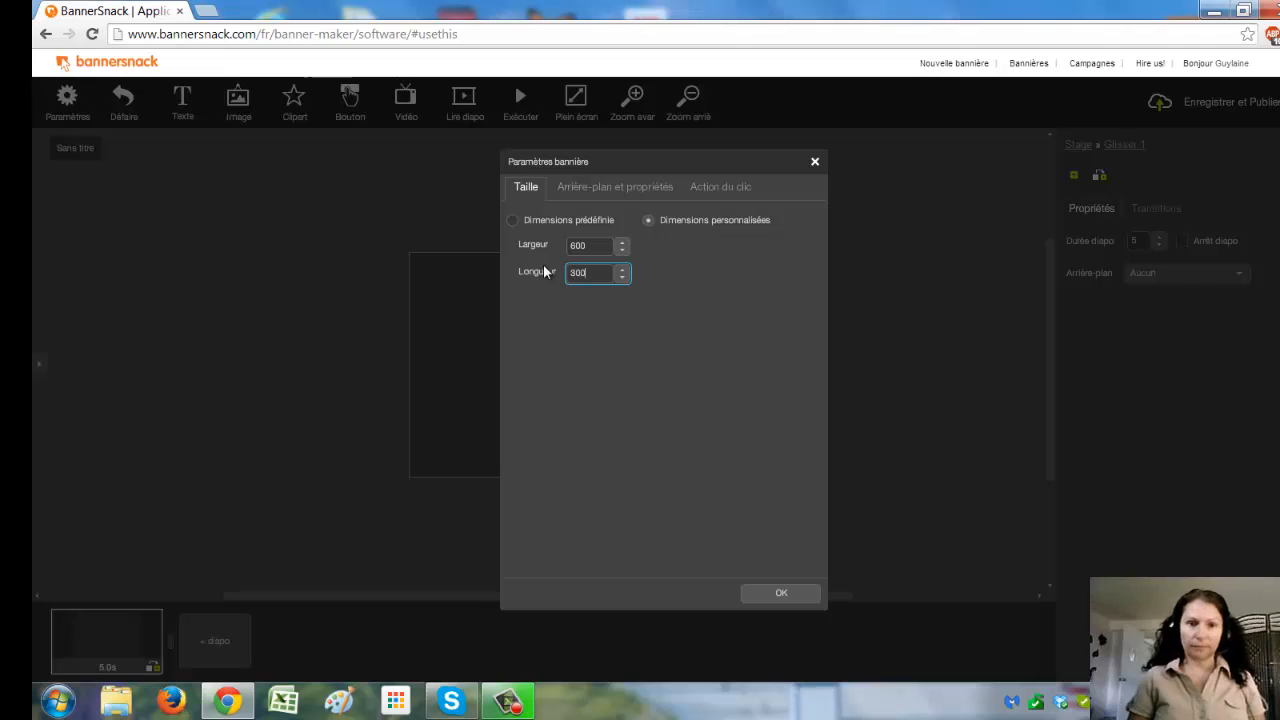
{"action": "left_click", "coordinate": [755, 592]}
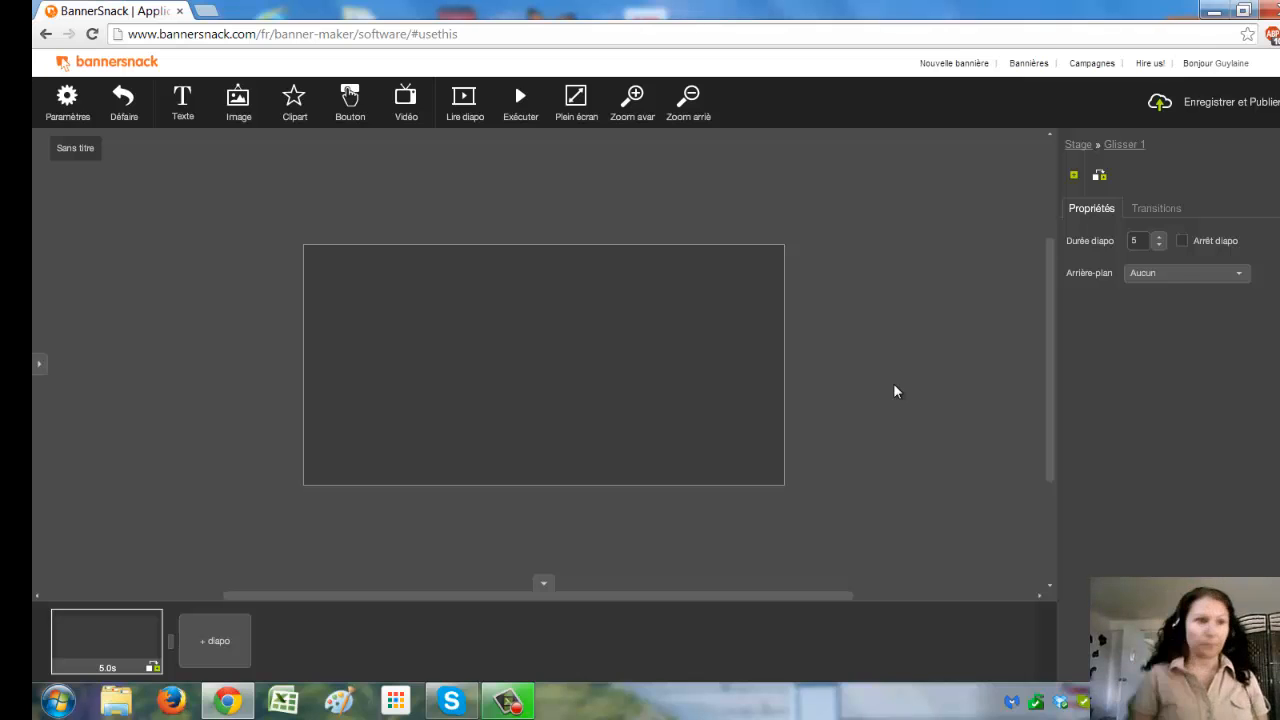
Look through the available button styles without adding one, and dismiss the Windows colour-scheme prompt
{"action": "left_click", "coordinate": [350, 100]}
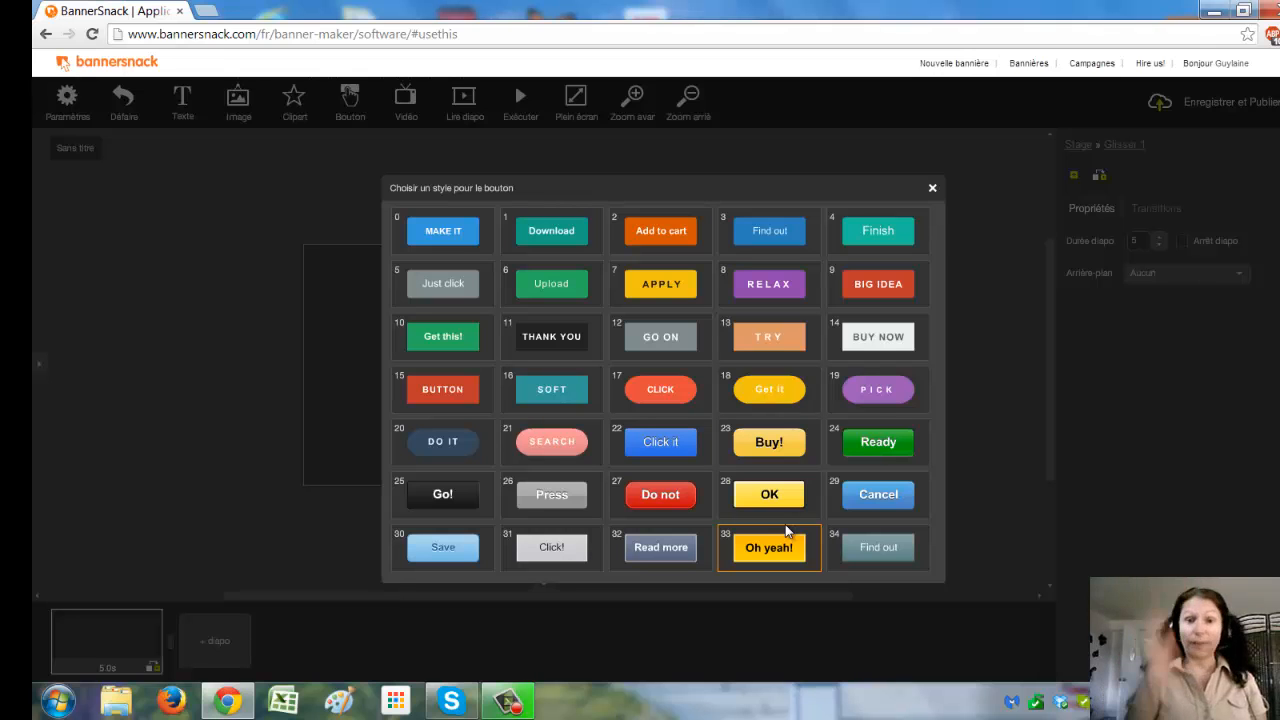
{"action": "left_click", "coordinate": [930, 192]}
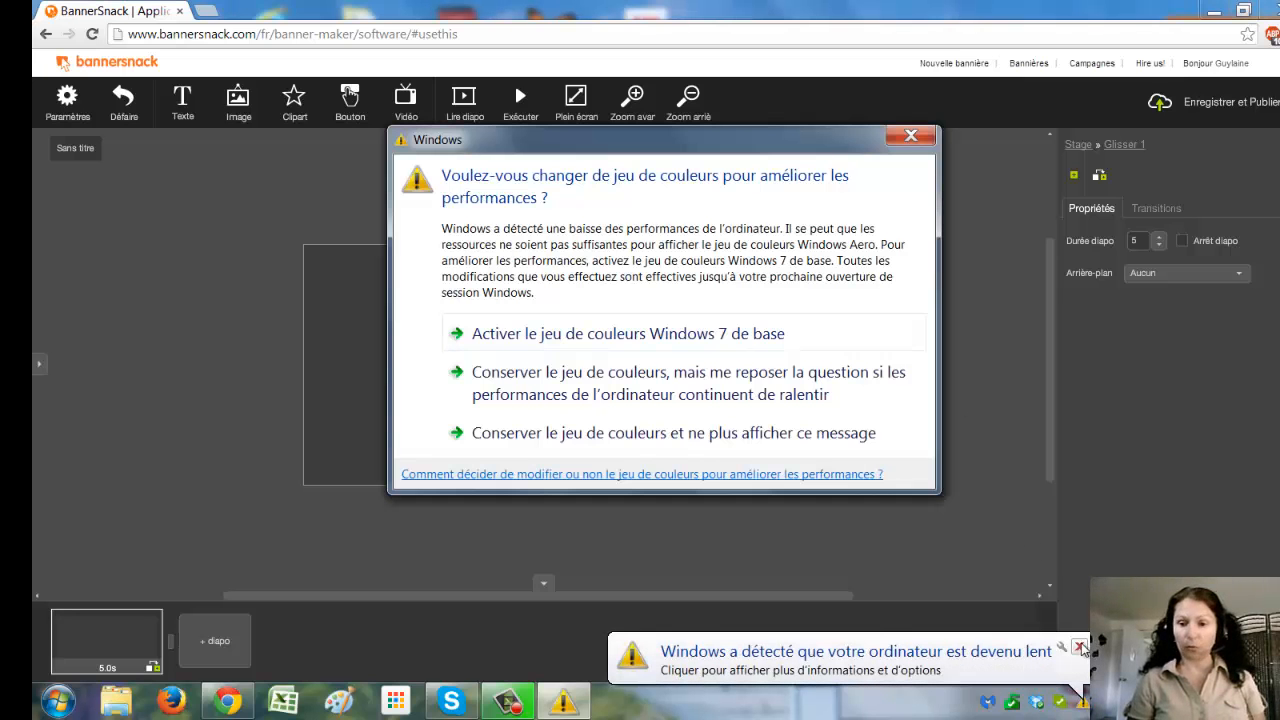
{"action": "left_click", "coordinate": [911, 136]}
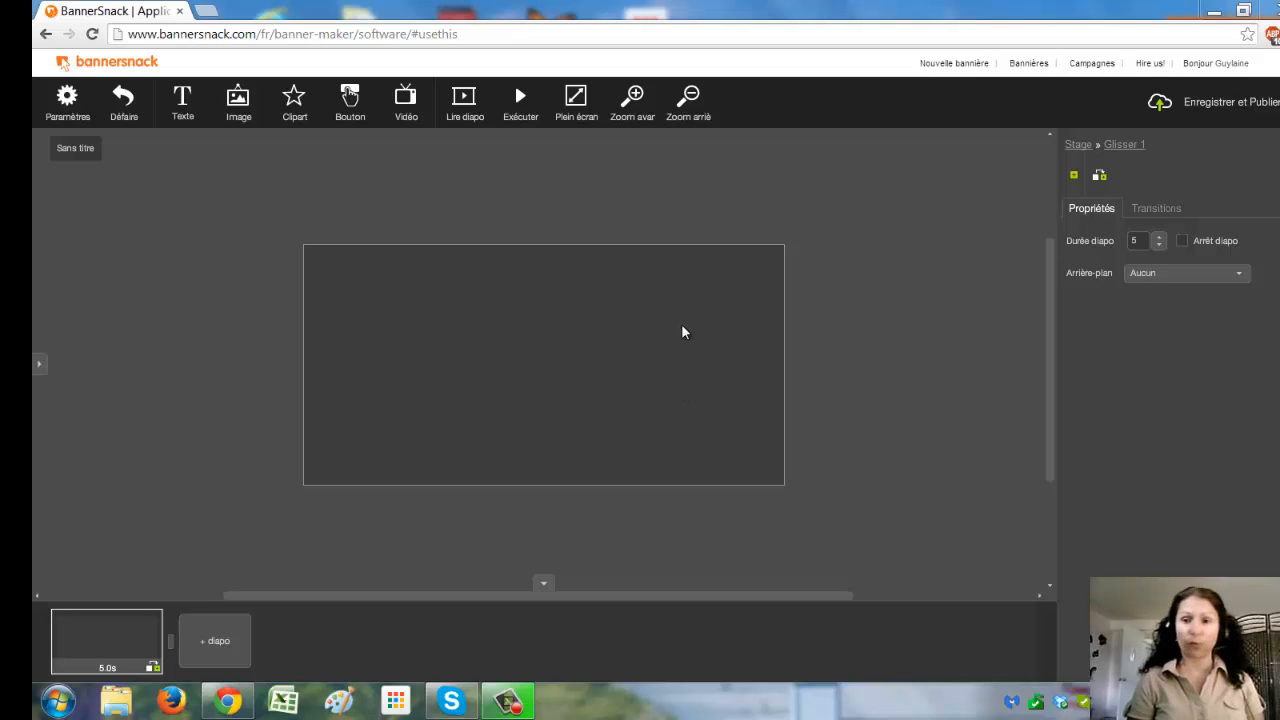
Set the slide's background to Dégradé with a solid blue colour
{"action": "left_click", "coordinate": [1240, 275]}
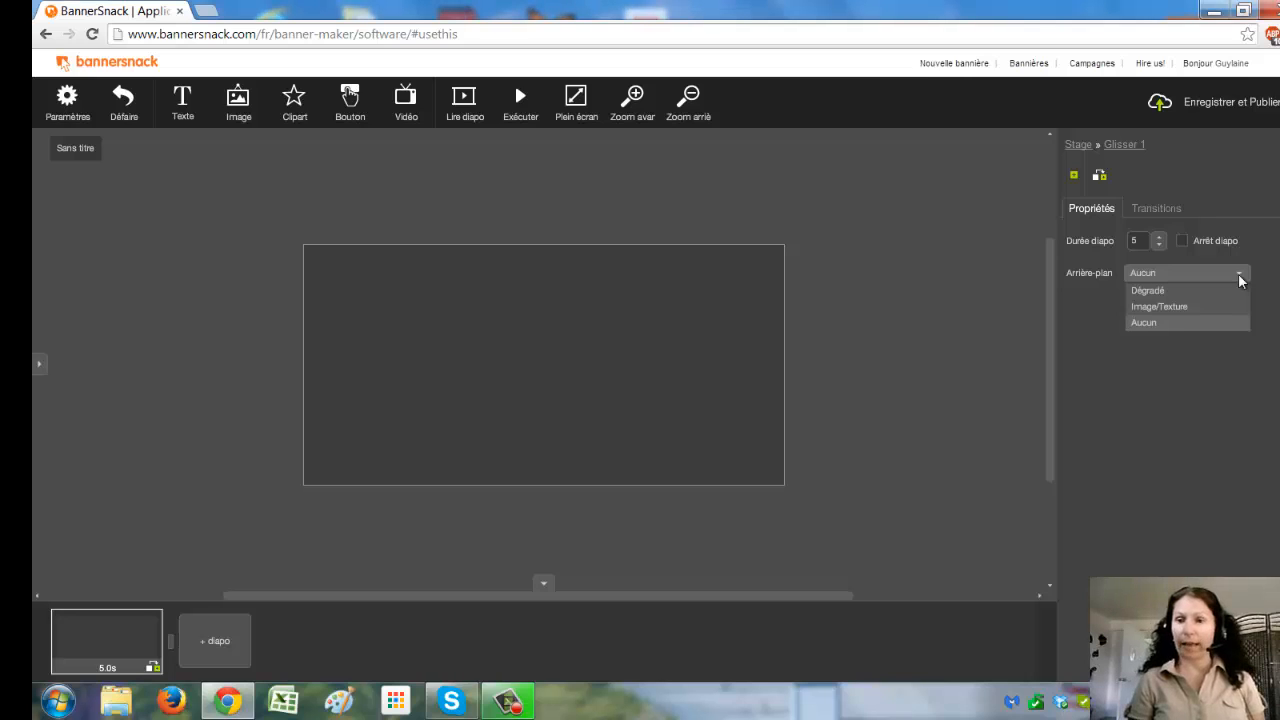
{"action": "left_click", "coordinate": [1172, 291]}
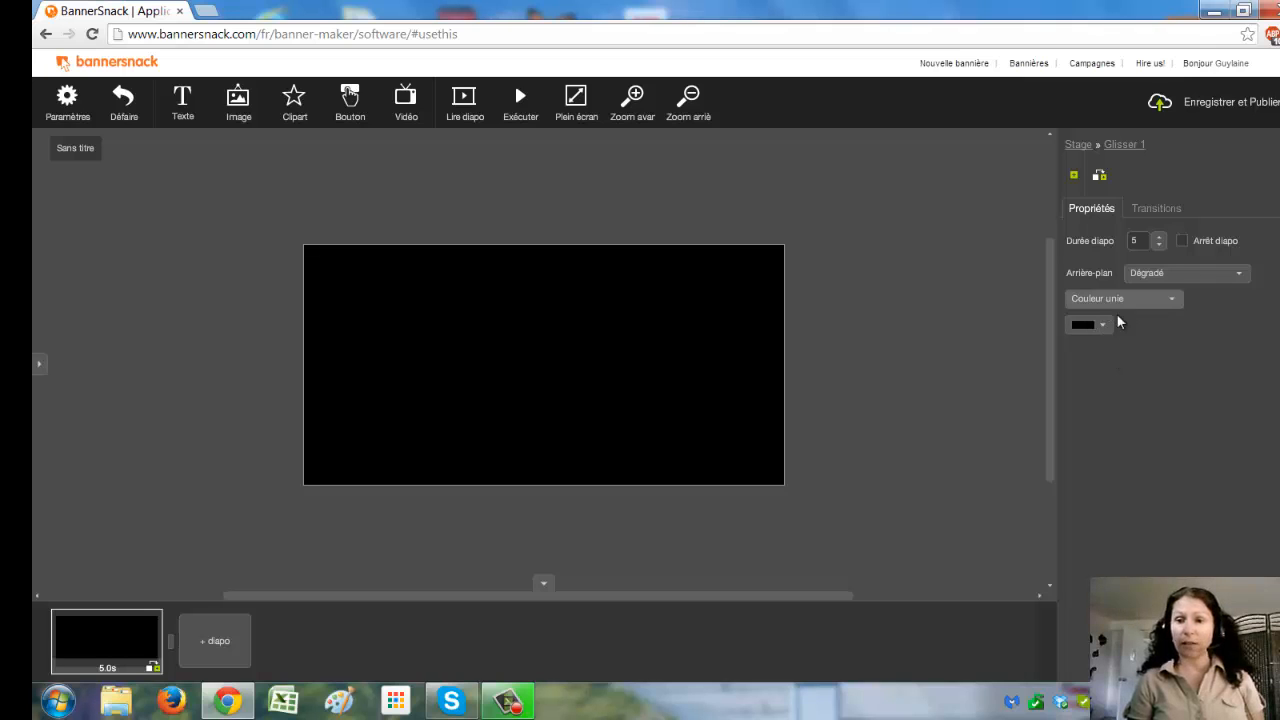
{"action": "left_click", "coordinate": [1106, 325]}
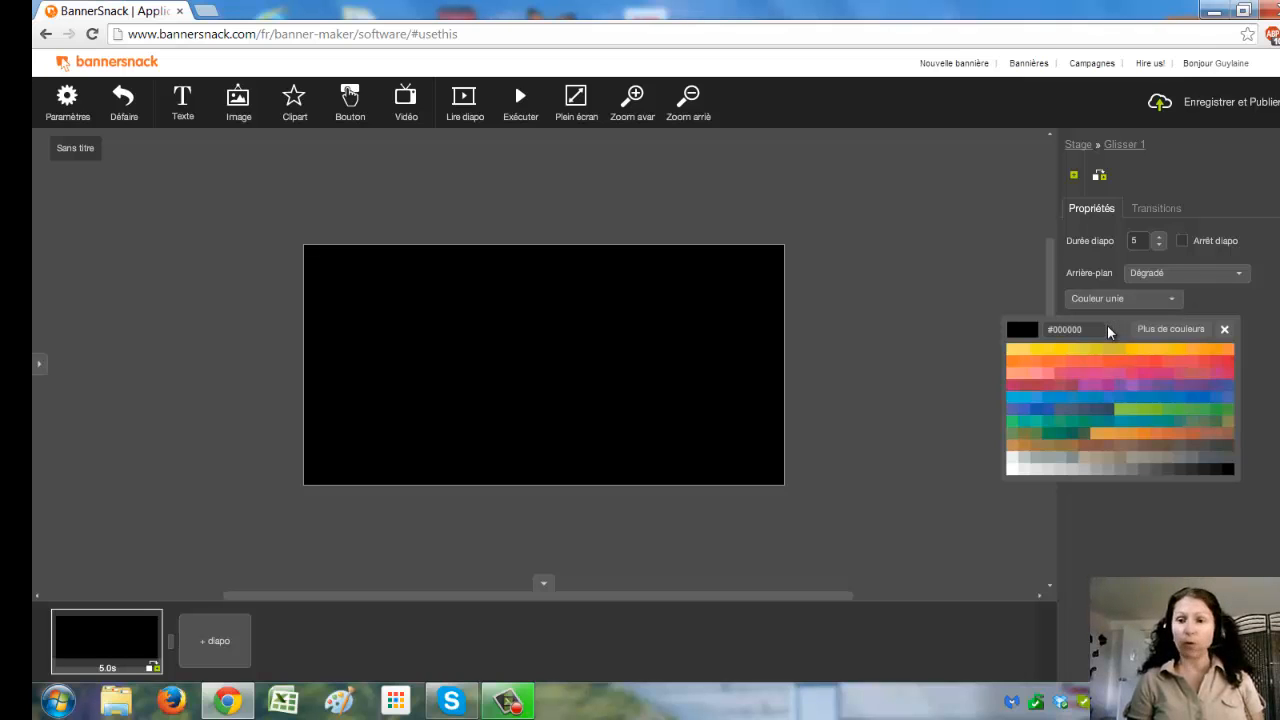
{"action": "left_click", "coordinate": [1136, 397]}
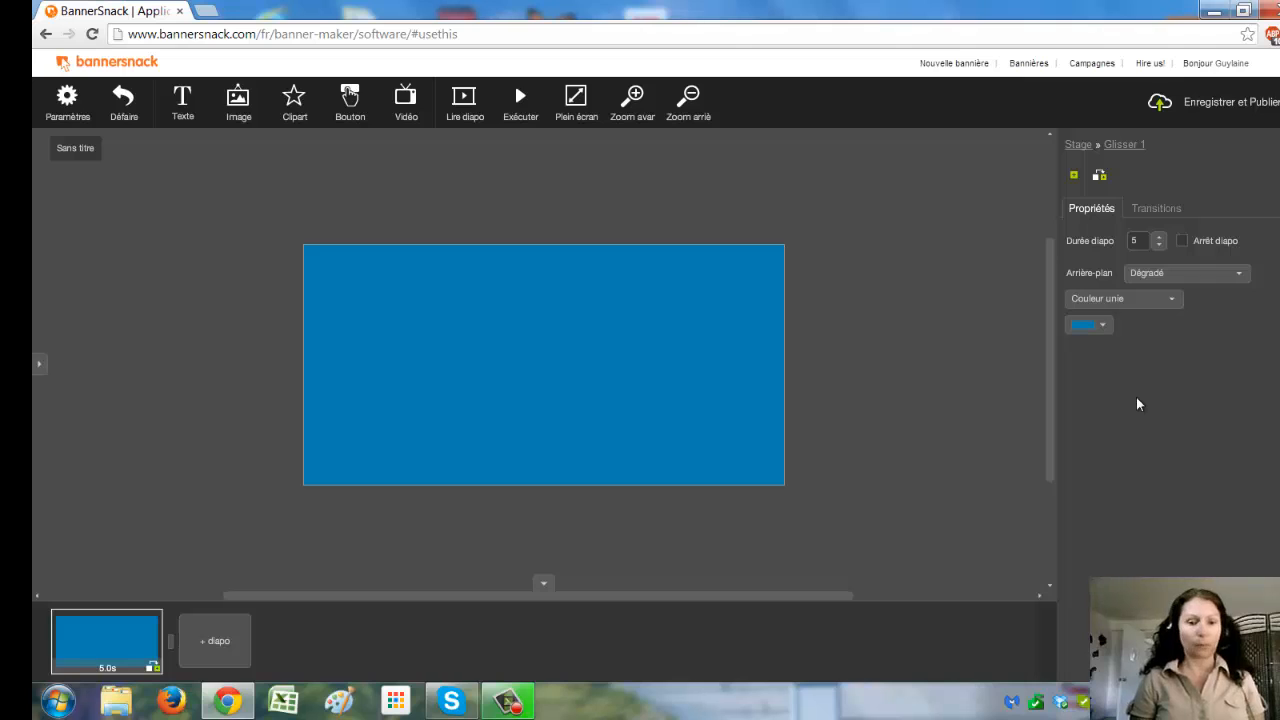
Change the slide background to a Dégradé linéaire and set its start colour to dark grey #575757
{"action": "left_click", "coordinate": [1173, 297]}
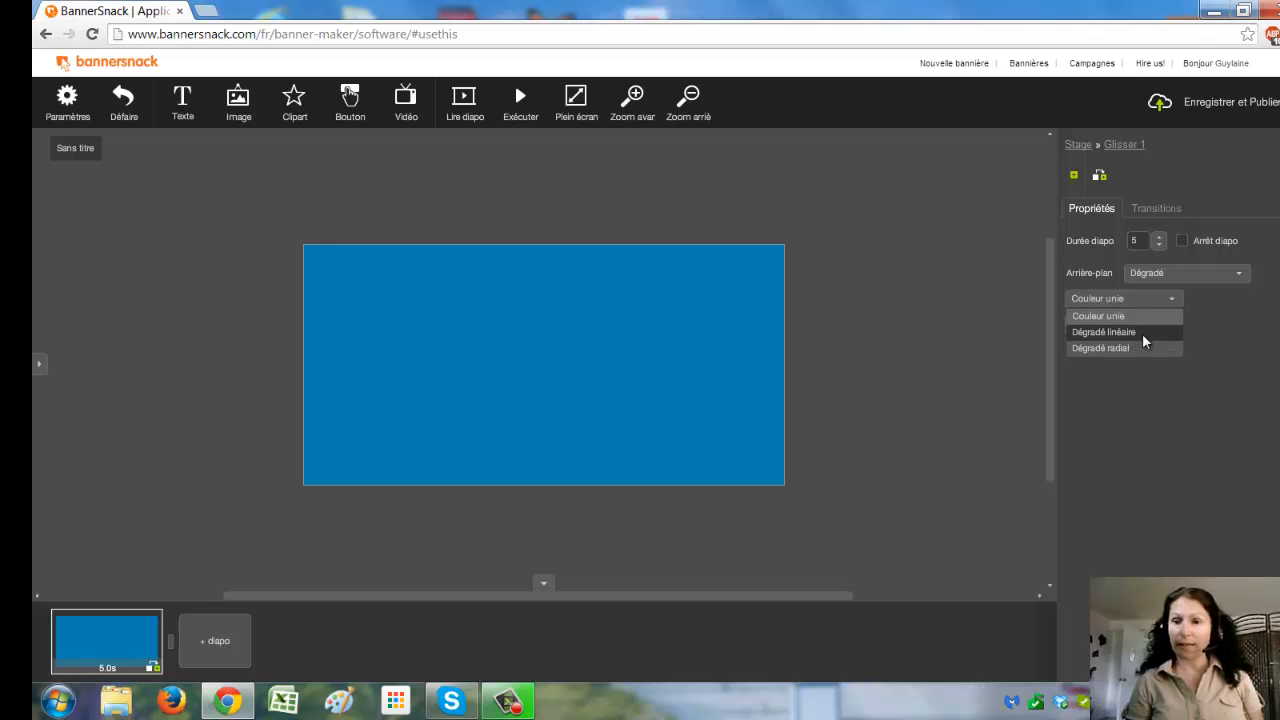
{"action": "left_click", "coordinate": [1146, 334]}
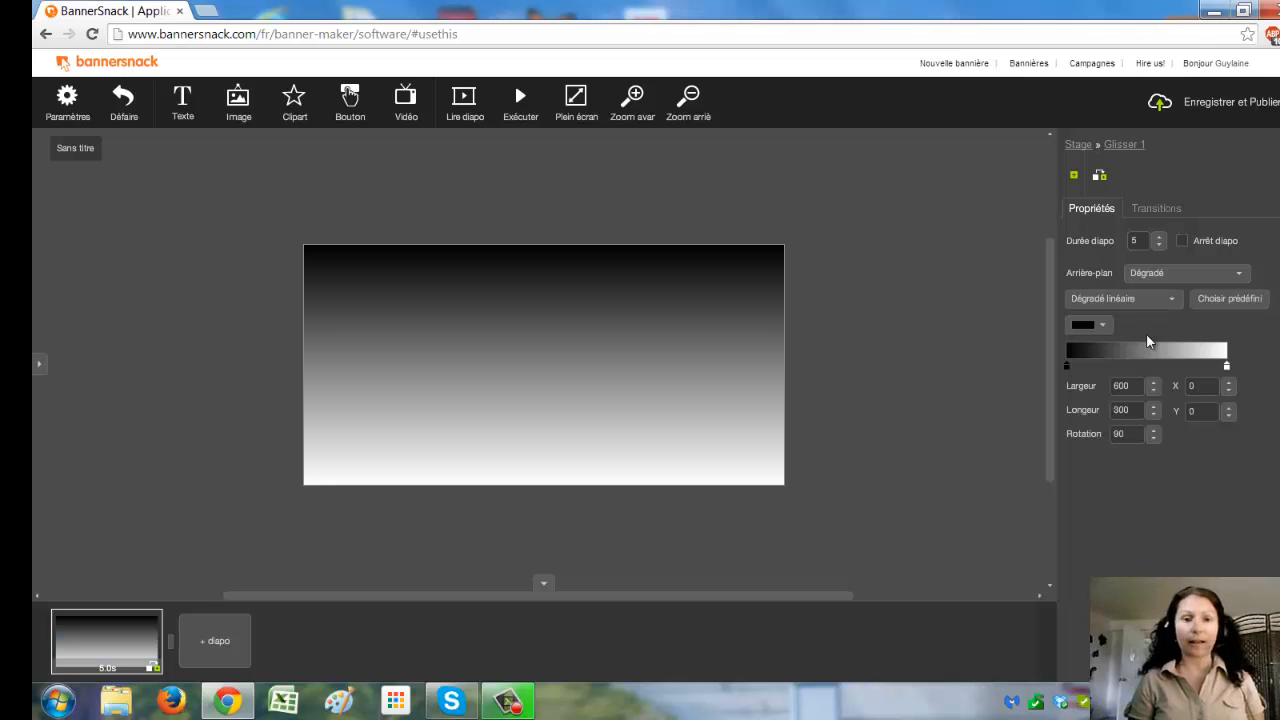
{"action": "left_click", "coordinate": [1106, 326]}
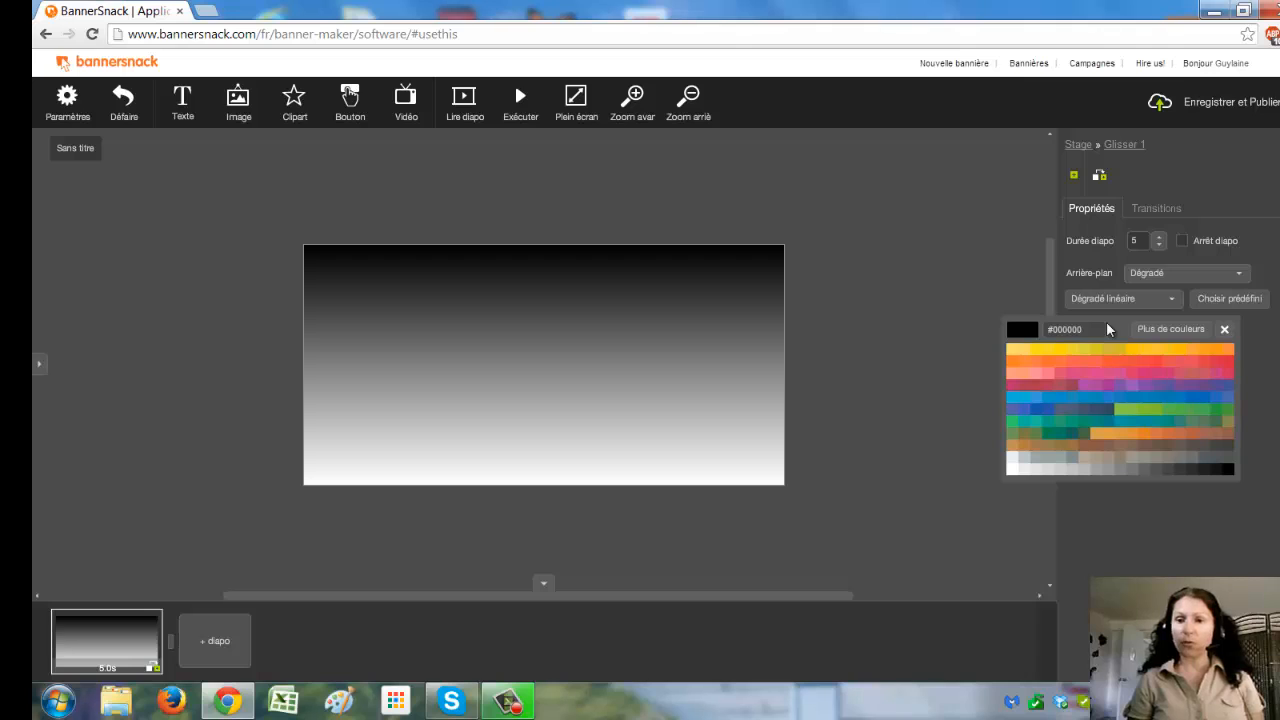
{"action": "left_click", "coordinate": [1180, 301]}
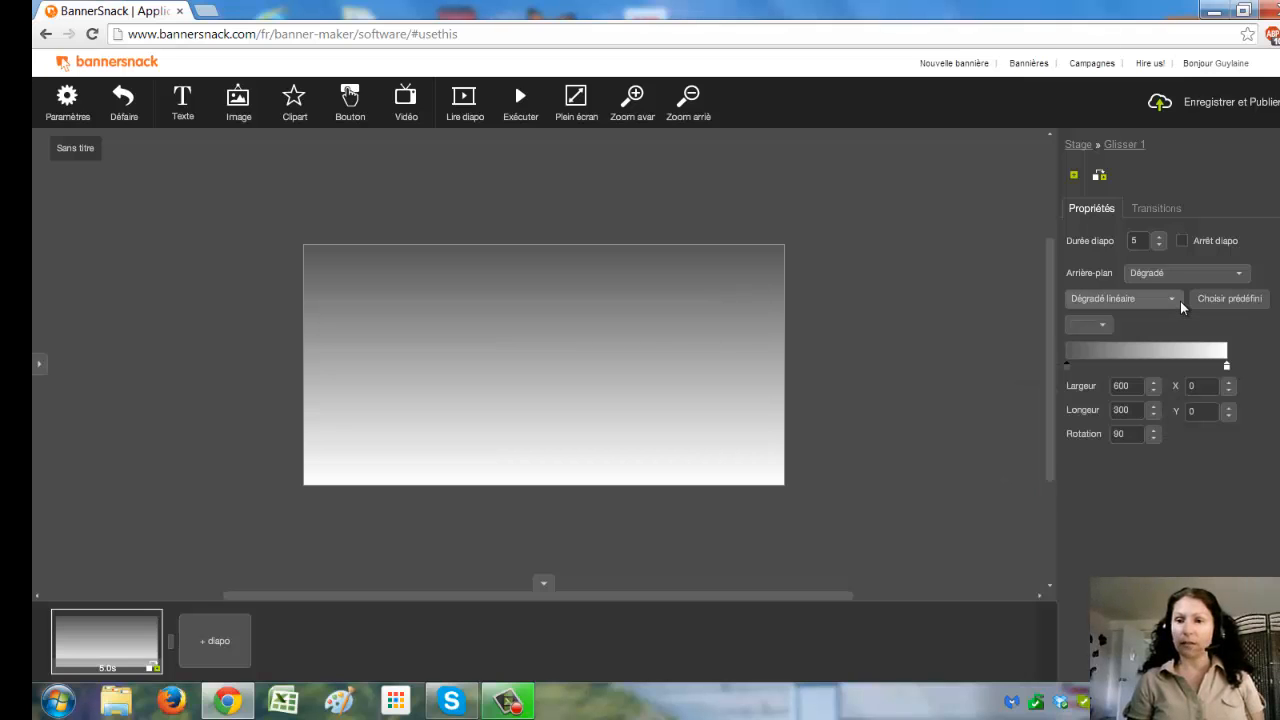
Switch the background to a Dégradé radial with a blue centre colour, and dismiss the Windows colour-scheme prompt
{"action": "left_click", "coordinate": [1180, 301]}
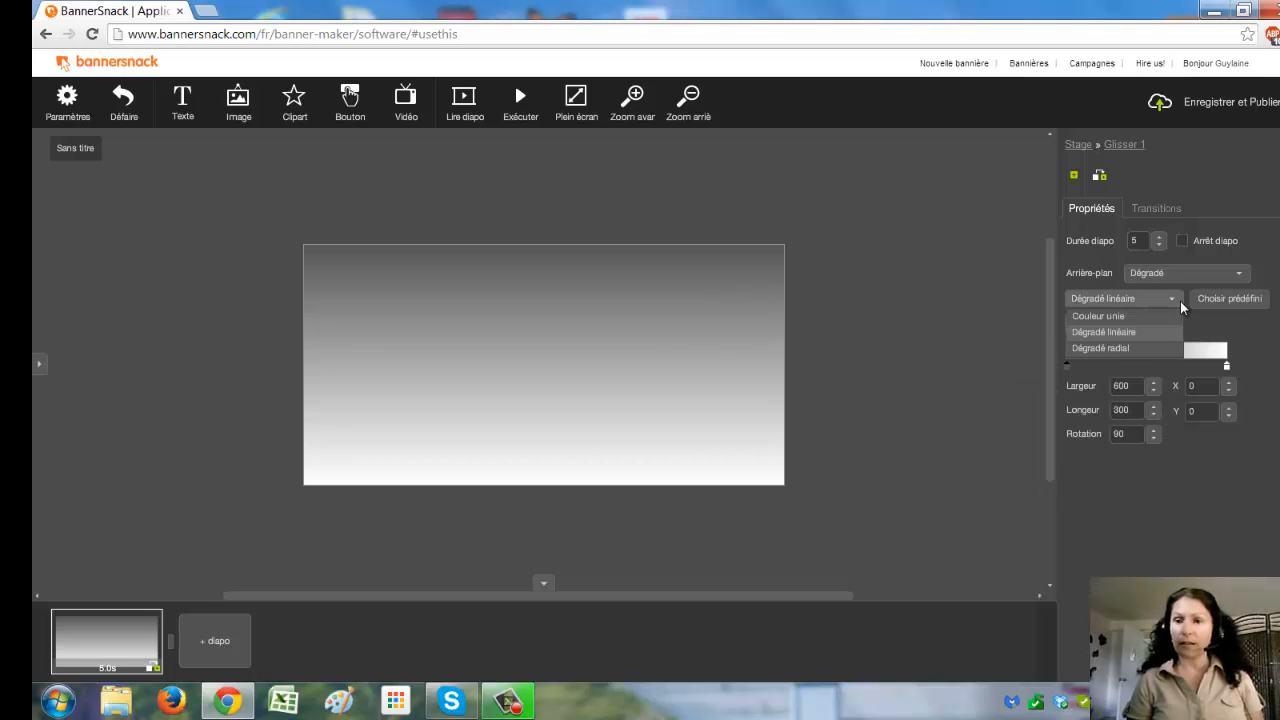
{"action": "left_click", "coordinate": [1149, 349]}
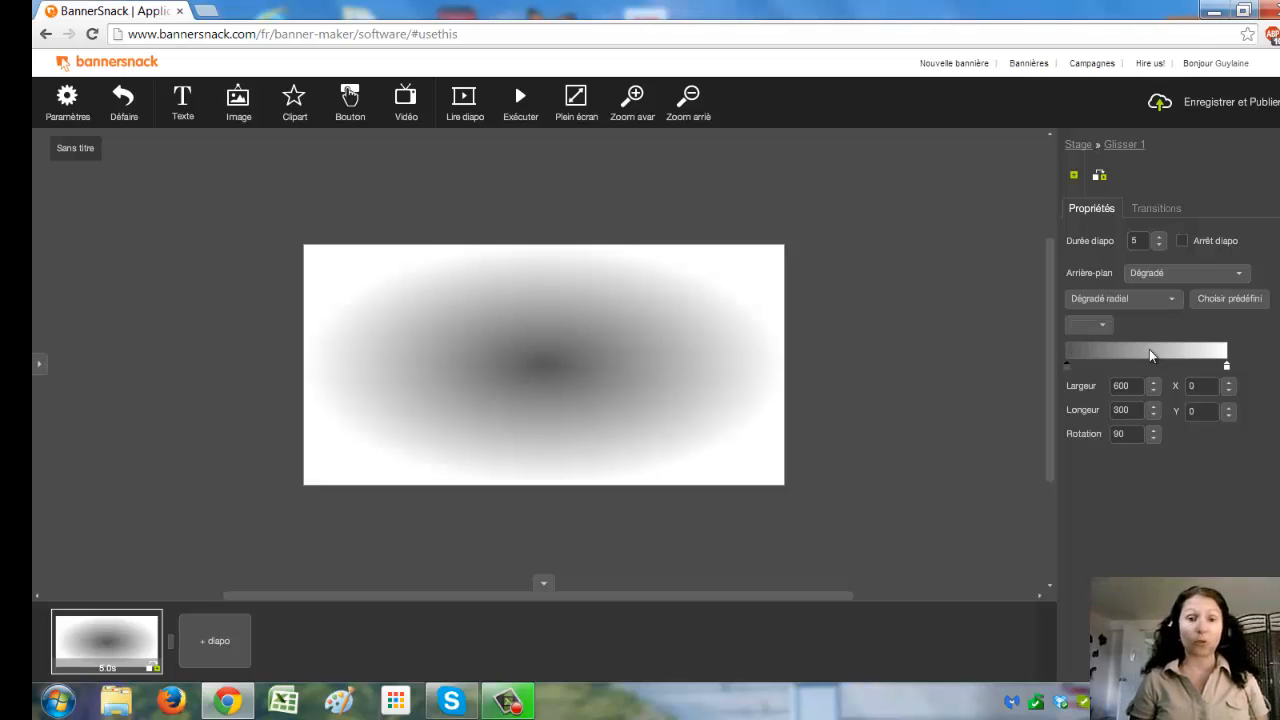
{"action": "left_click", "coordinate": [1105, 325]}
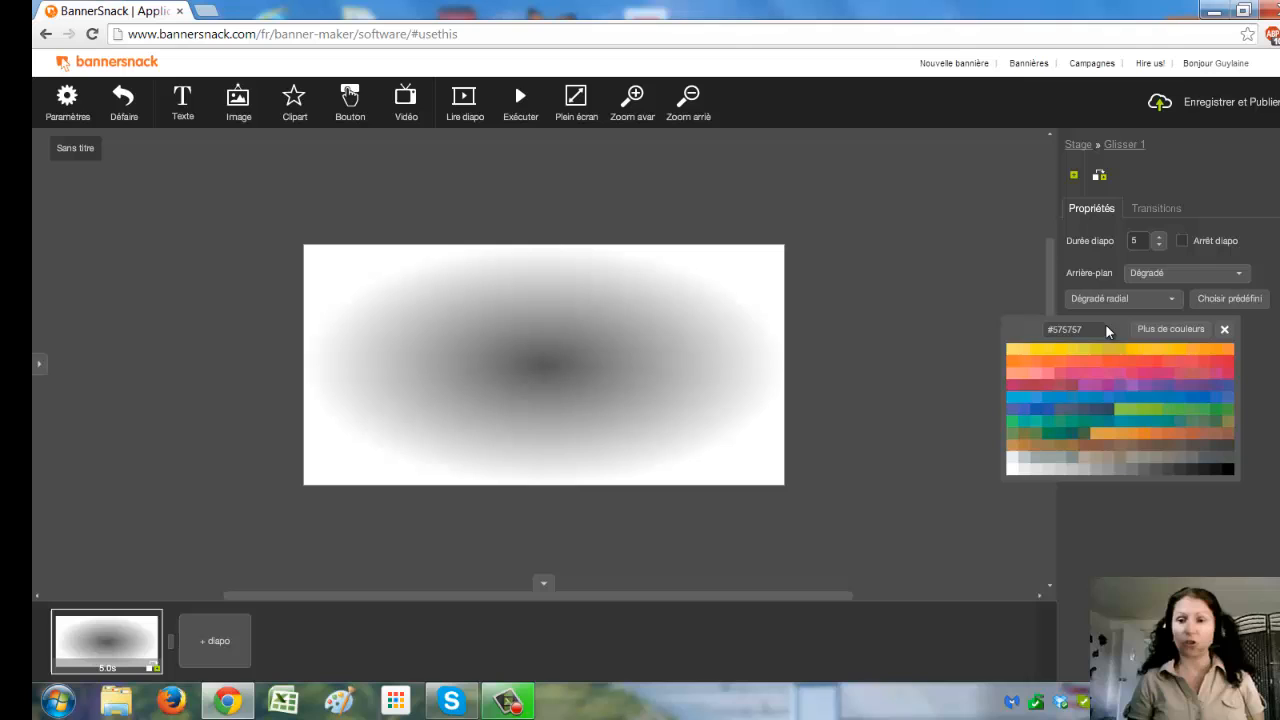
{"action": "left_click", "coordinate": [1144, 404]}
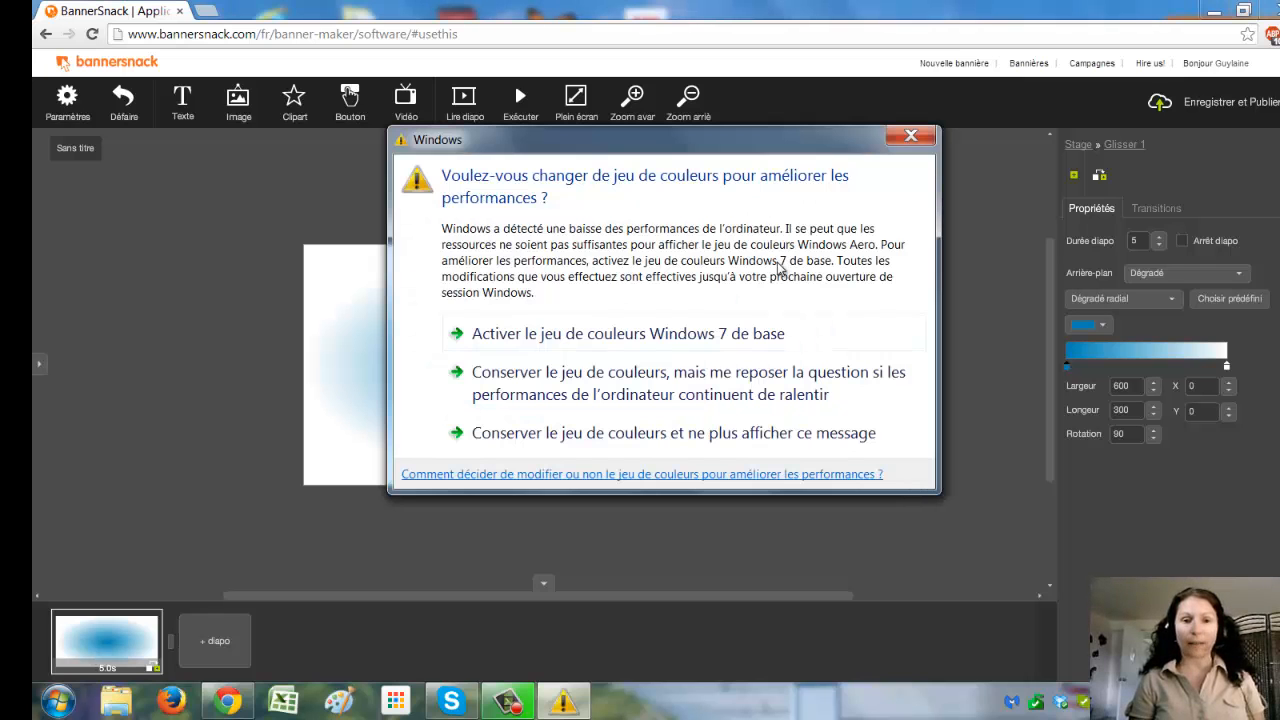
{"action": "left_click", "coordinate": [912, 137]}
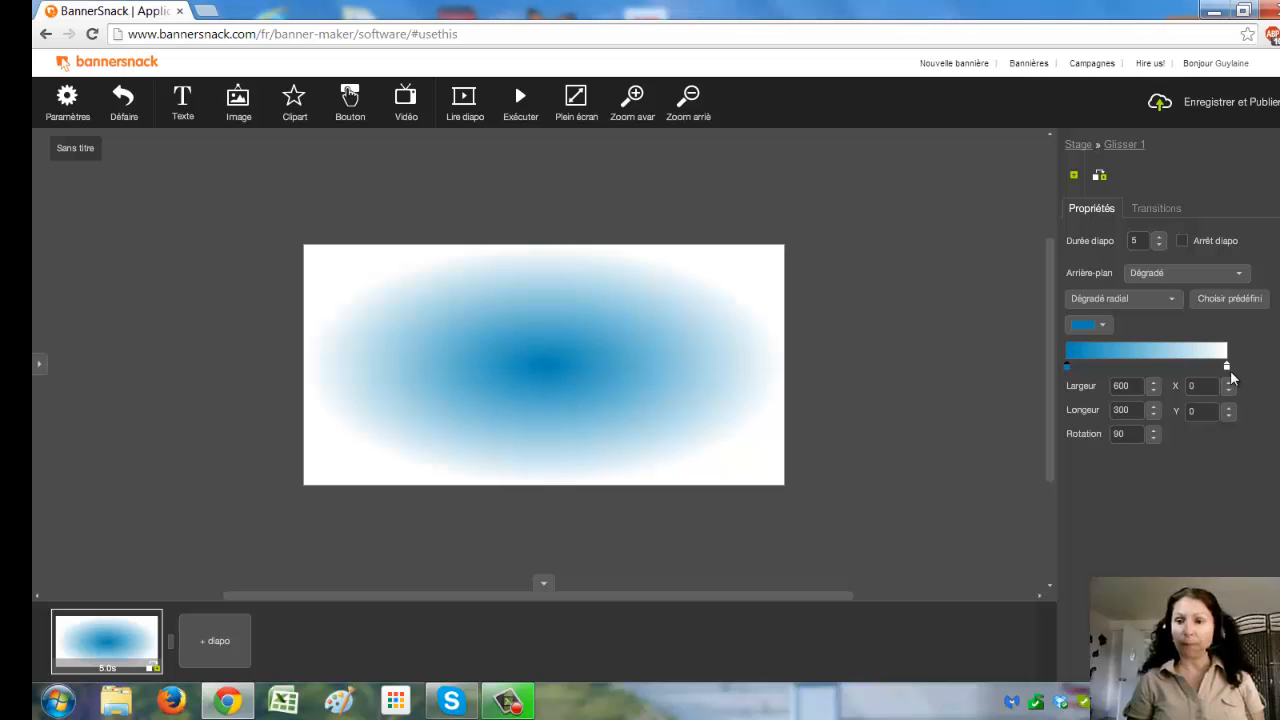
Add a third colour stop about two-thirds along the radial gradient and colour it red
{"action": "mouse_move", "coordinate": [1227, 366]}
{"action": "left_mouse_down"}
{"action": "mouse_move", "coordinate": [1137, 366]}
{"action": "mouse_move", "coordinate": [1227, 366]}
{"action": "left_mouse_up"}
{"action": "left_click_drag", "start_coordinate": [1069, 367], "coordinate": [1027, 371]}
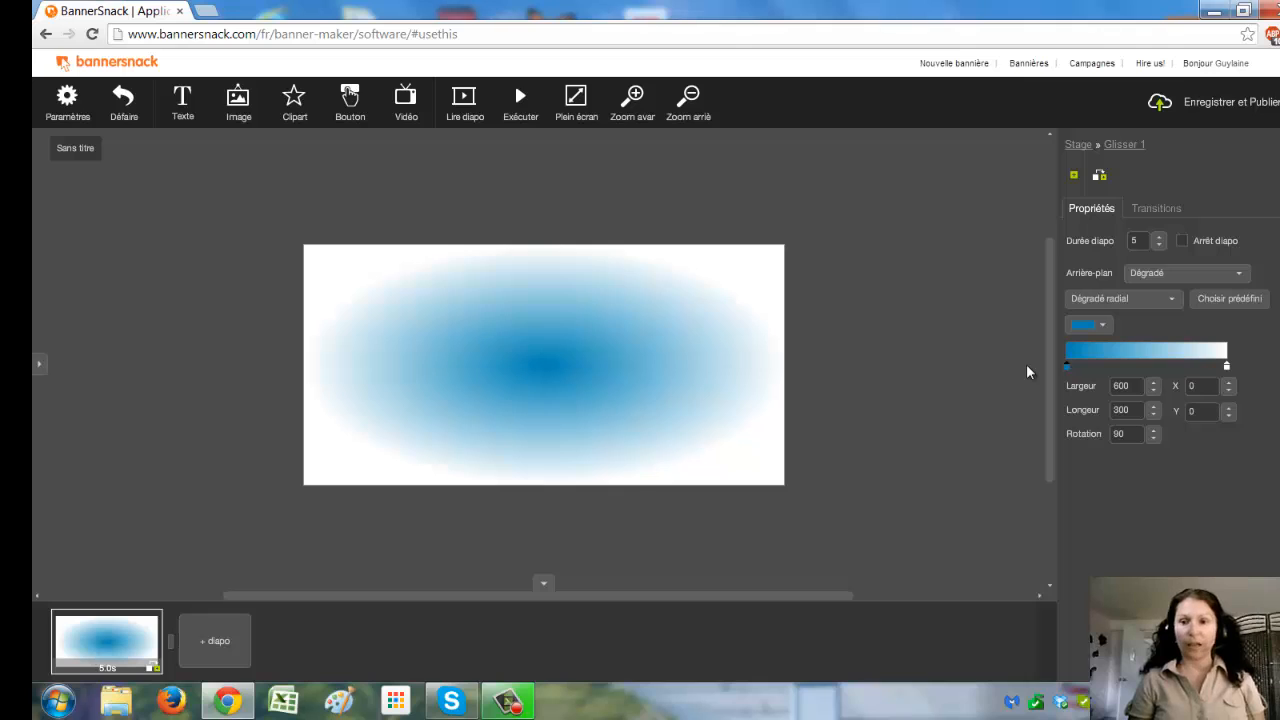
{"action": "left_click", "coordinate": [1177, 362]}
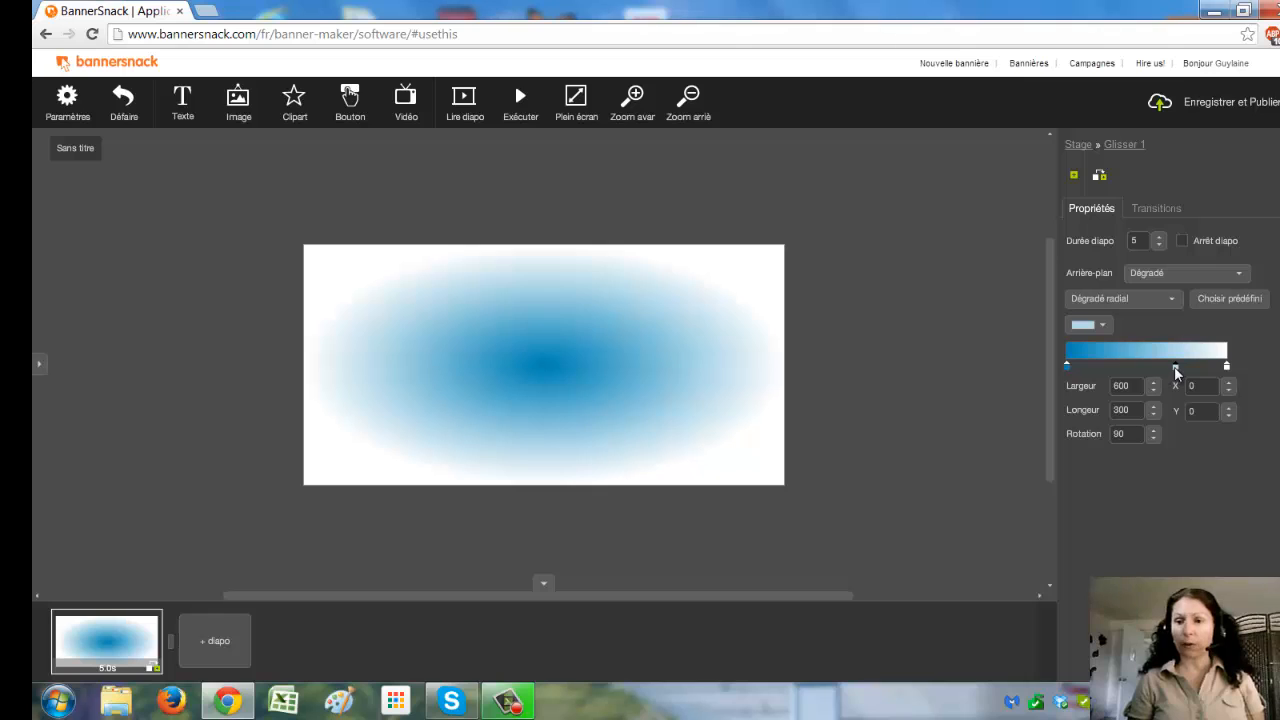
{"action": "left_click", "coordinate": [1105, 326]}
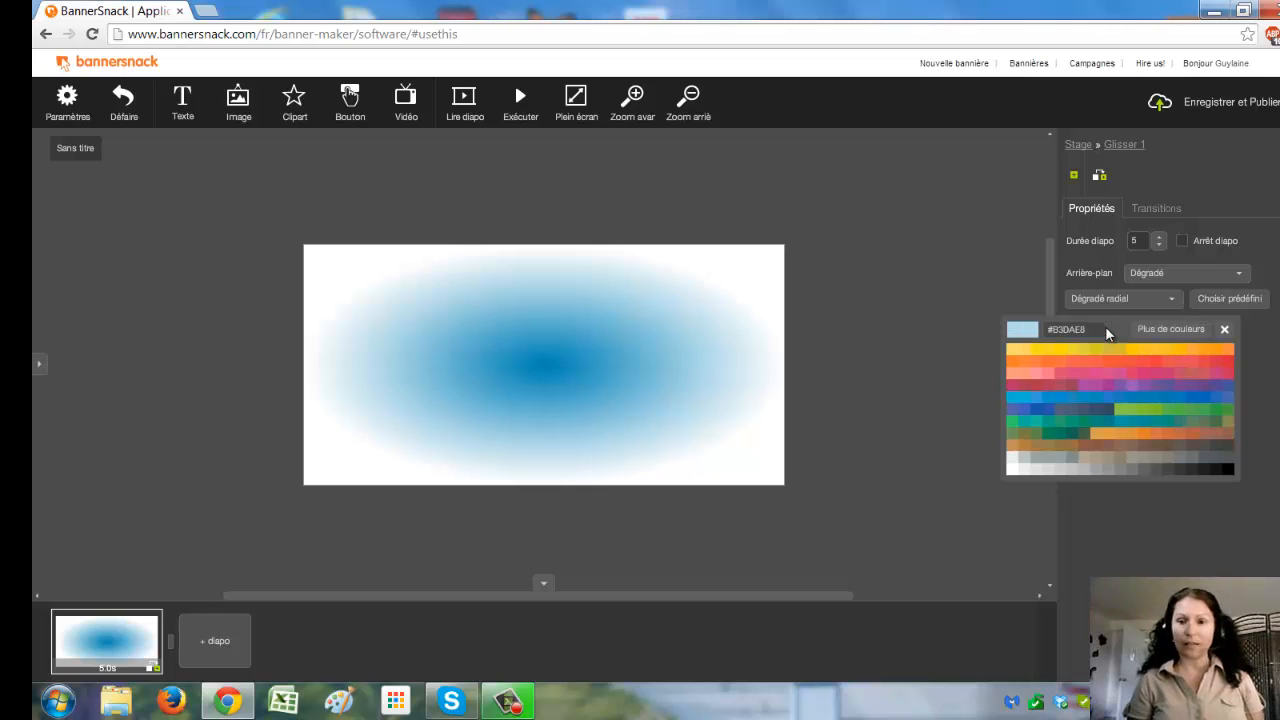
{"action": "left_click", "coordinate": [1046, 387]}
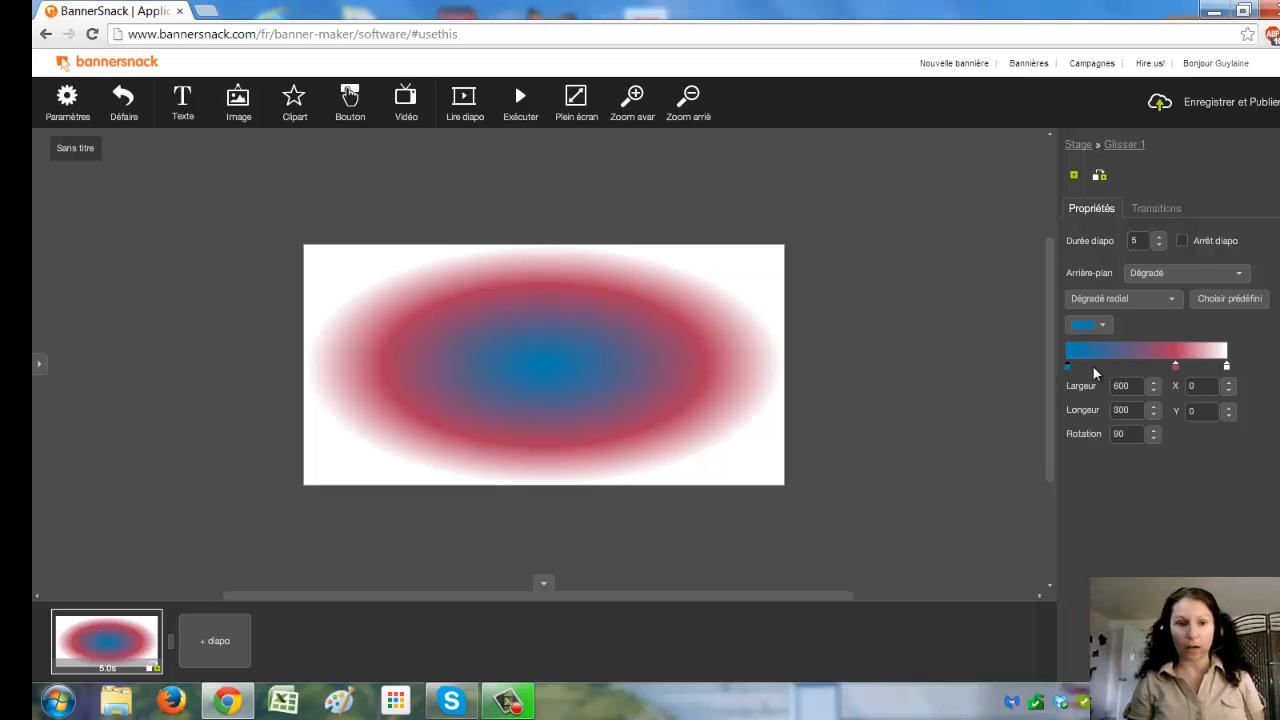
Shift the blue stop to nearly the middle of the gradient, the red stop to about three-quarters, and the white stop slightly inward
{"action": "left_click_drag", "start_coordinate": [1109, 370], "coordinate": [1143, 371]}
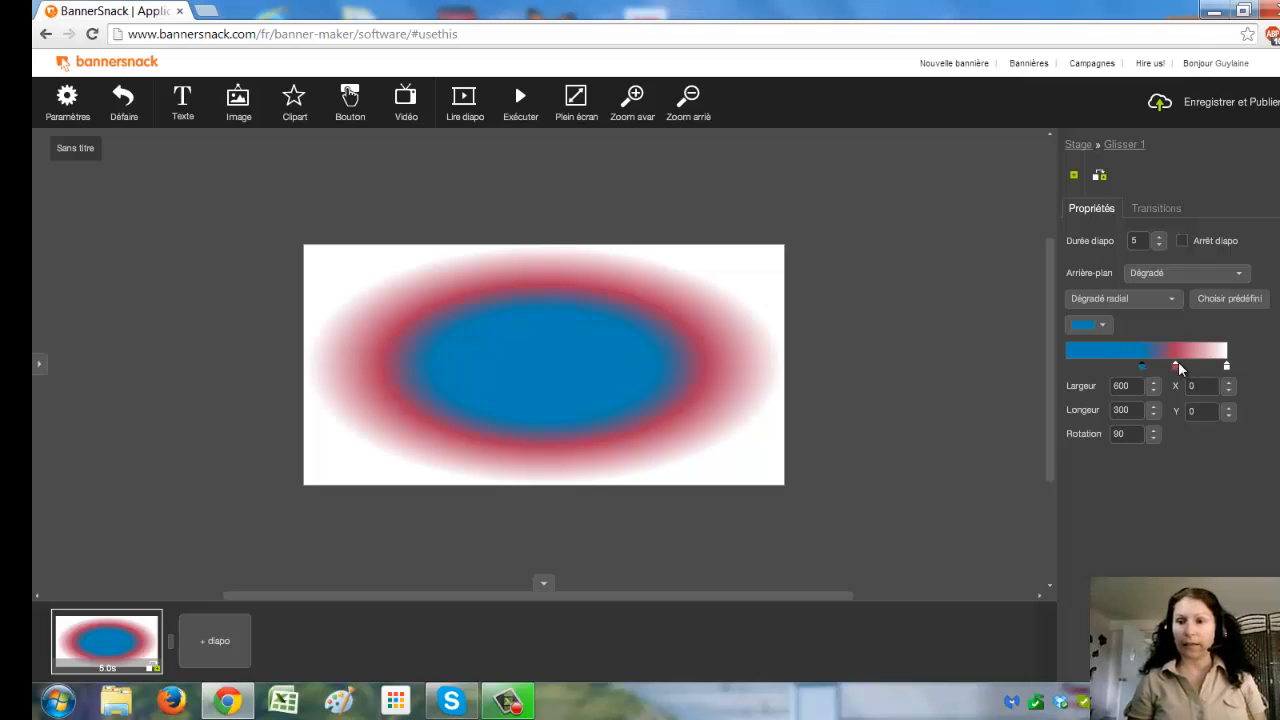
{"action": "left_click_drag", "start_coordinate": [1176, 365], "coordinate": [1188, 365]}
{"action": "left_click", "coordinate": [1222, 366]}
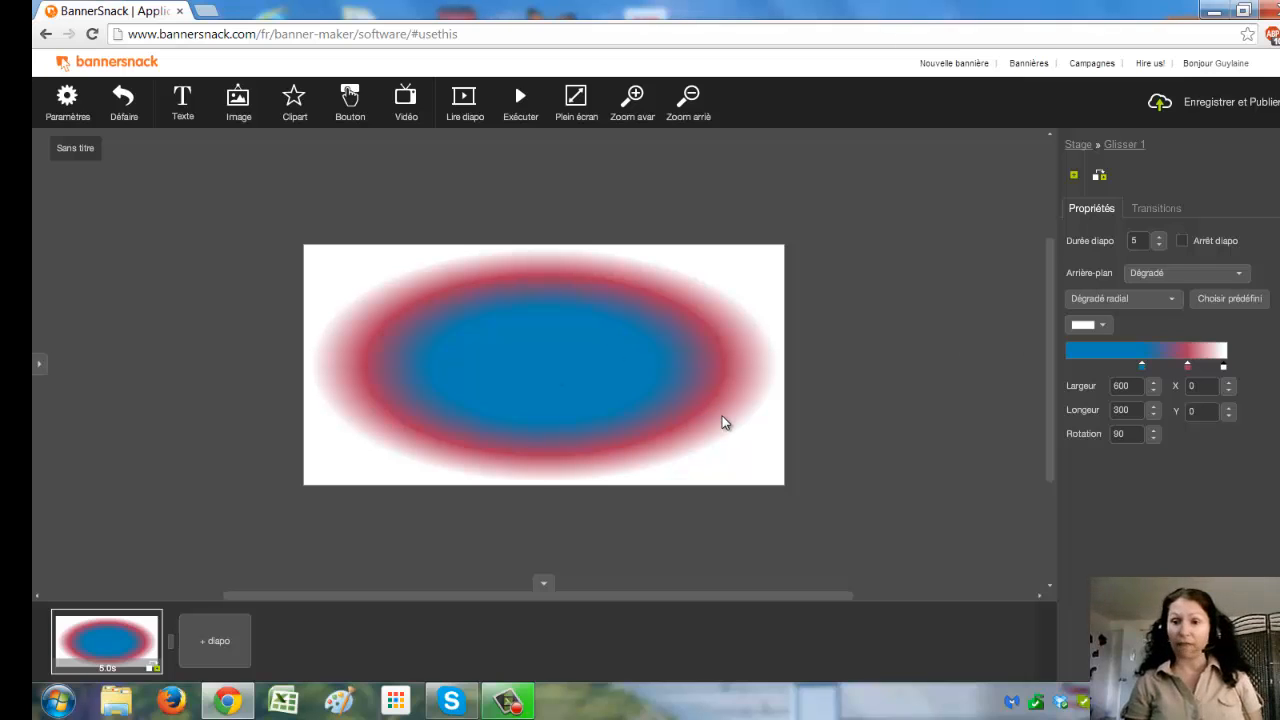
Apply the predefined navy, blue and lime-green gradient to the background and set its rotation to 148
{"action": "left_click", "coordinate": [1237, 302]}
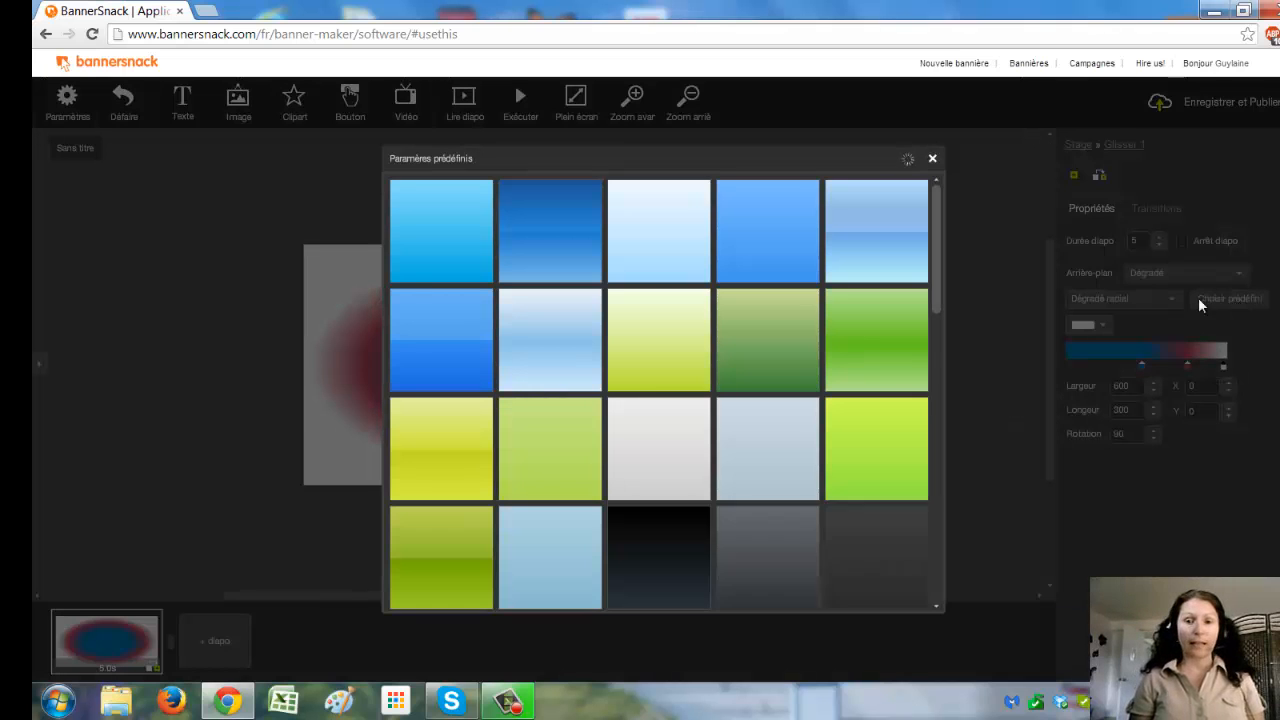
{"action": "left_click_drag", "start_coordinate": [937, 260], "coordinate": [940, 443]}
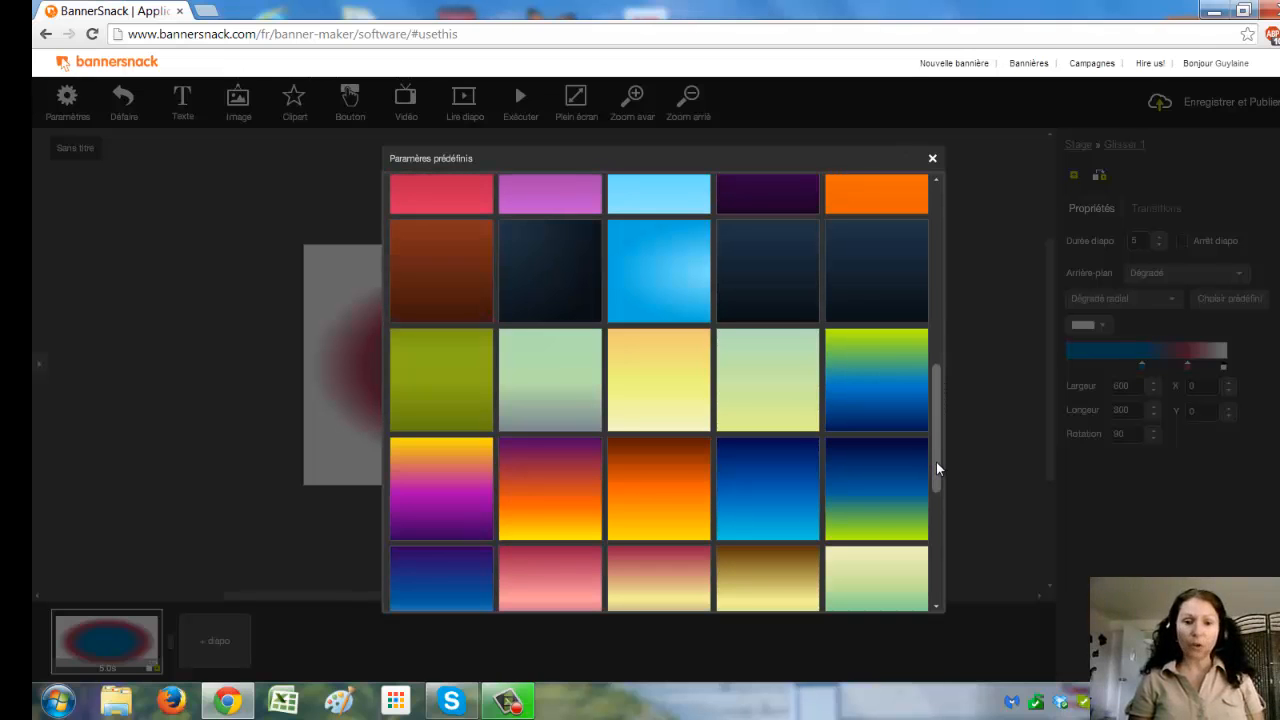
{"action": "left_click", "coordinate": [871, 509]}
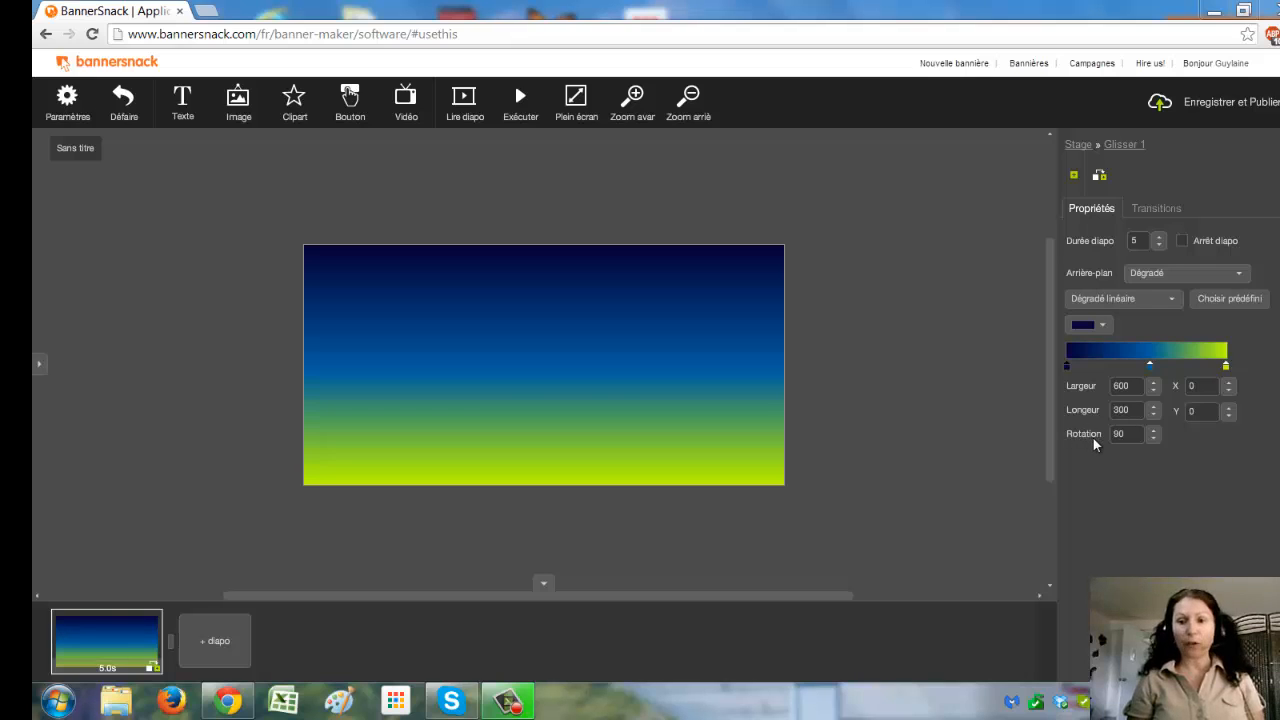
{"action": "left_click", "coordinate": [1155, 430]}
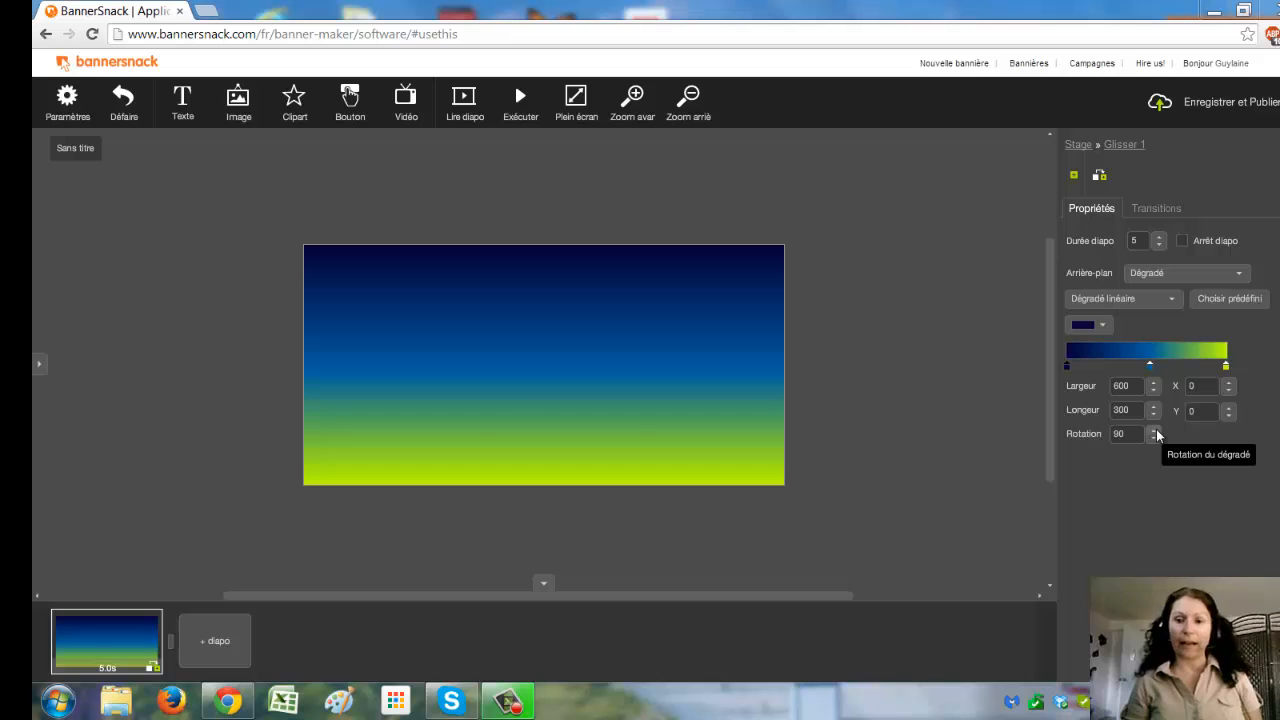
{"action": "left_click_drag", "start_coordinate": [1156, 433], "coordinate": [1156, 433]}
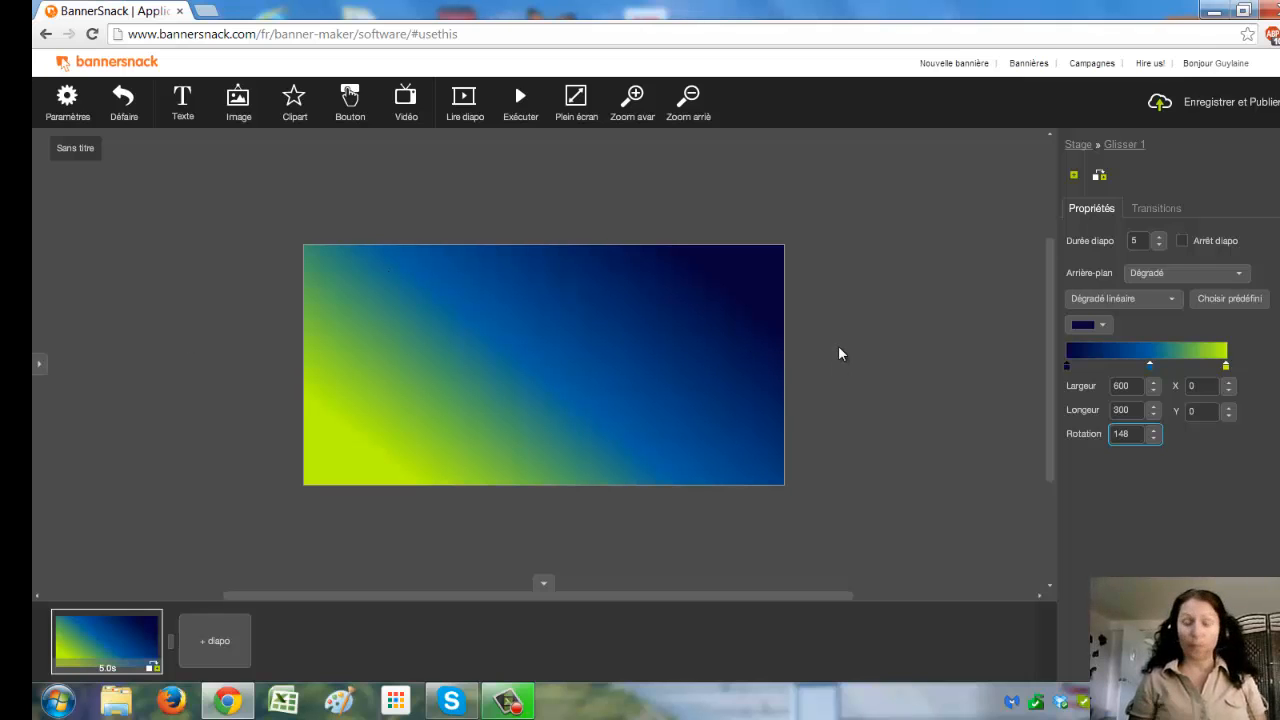
Add a text box near the banner's upper edge, at about X 143 and Y 35, reading "Bienvenue"
{"action": "left_click", "coordinate": [181, 114]}
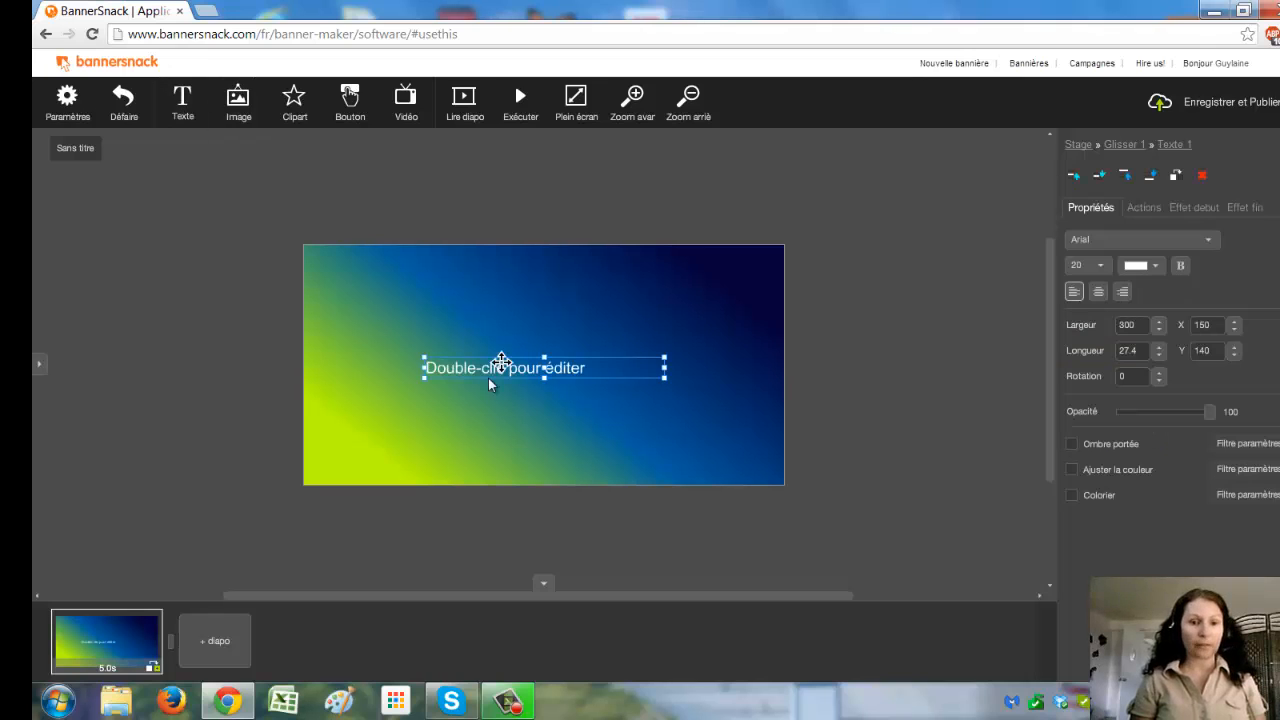
{"action": "left_click_drag", "start_coordinate": [496, 369], "coordinate": [491, 283]}
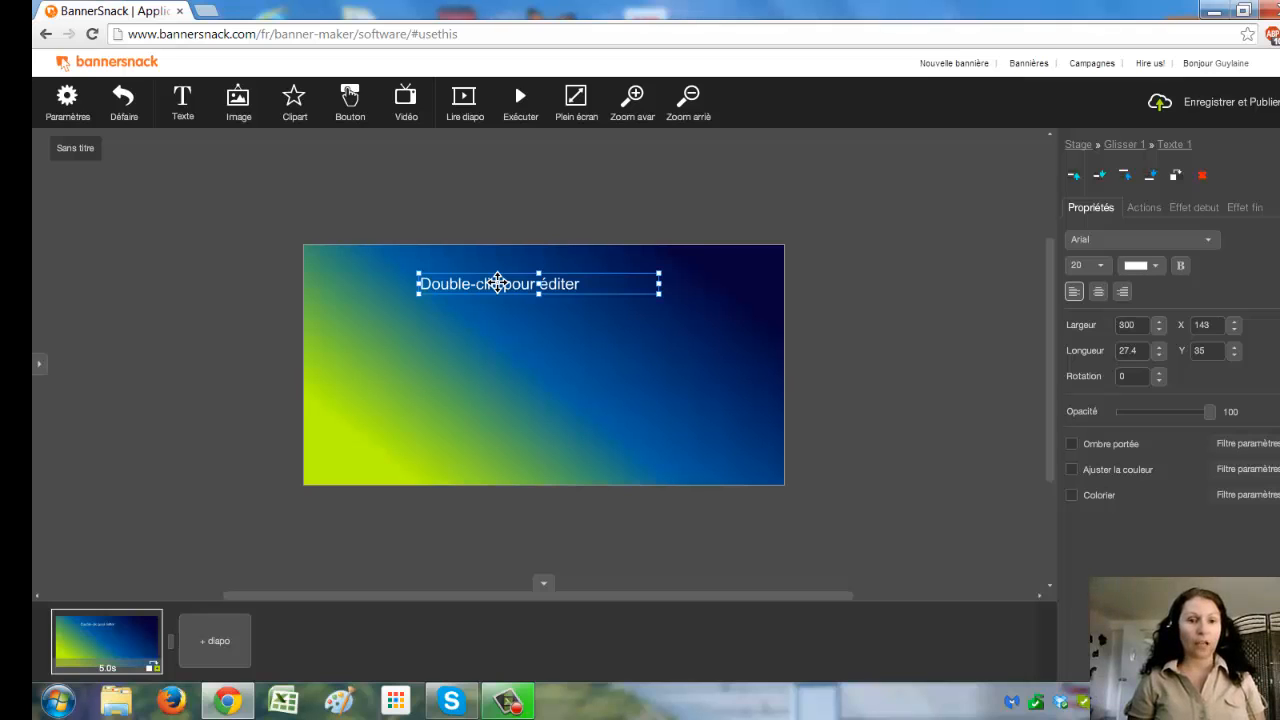
{"action": "double_click", "coordinate": [497, 283]}
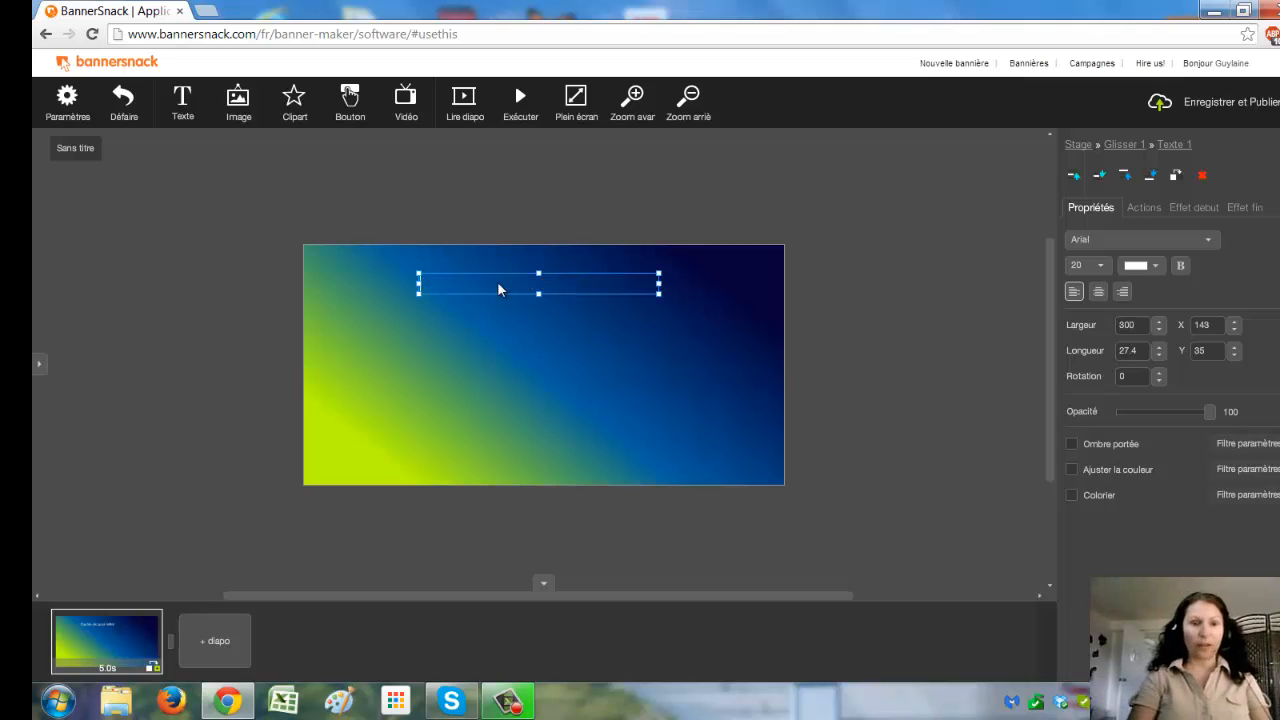
{"action": "type", "text": "Bienve"}
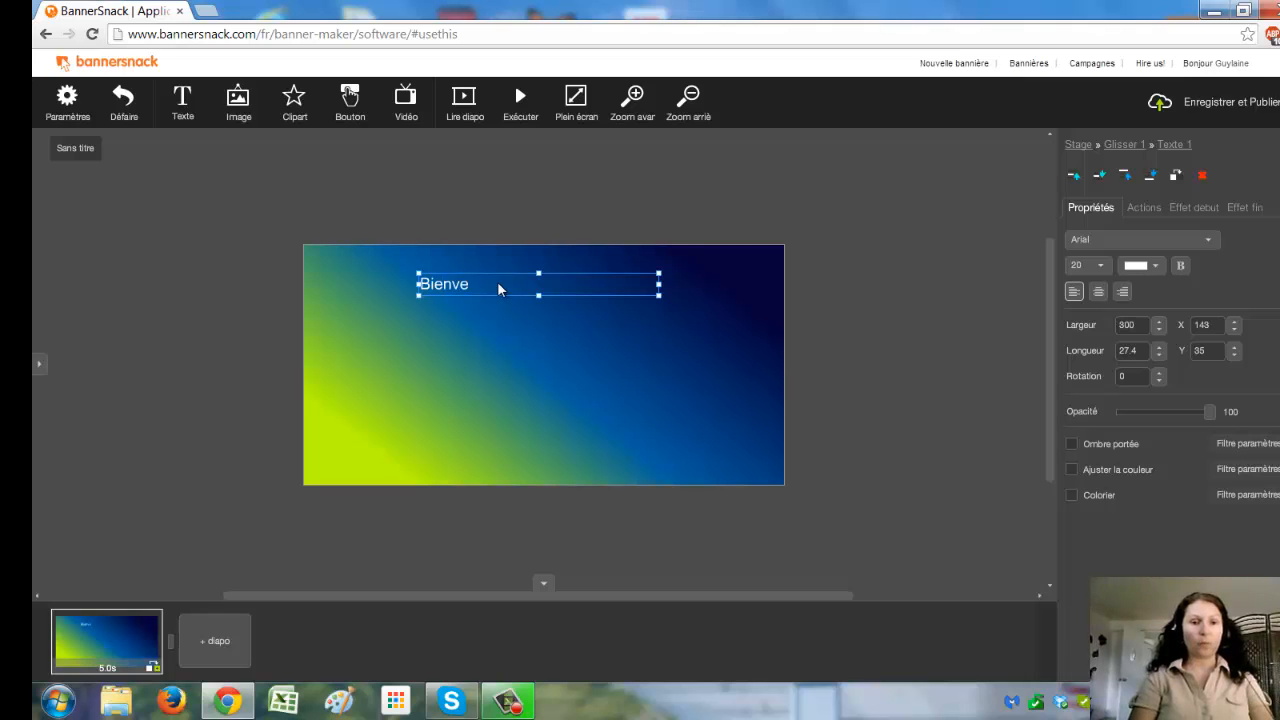
{"action": "type", "text": "nue"}
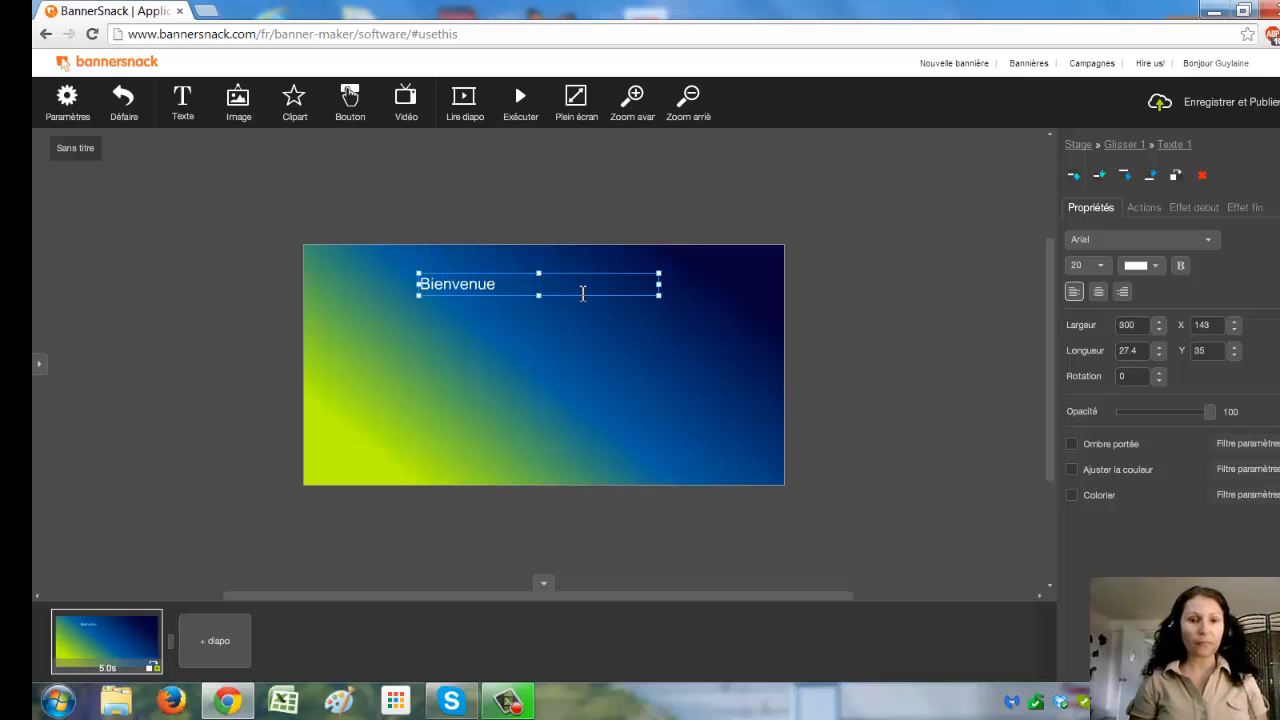
Format the word "Bienvenue" as bold, golden yellow #FEC900, with a font size of 40
{"action": "left_click_drag", "start_coordinate": [583, 289], "coordinate": [410, 284]}
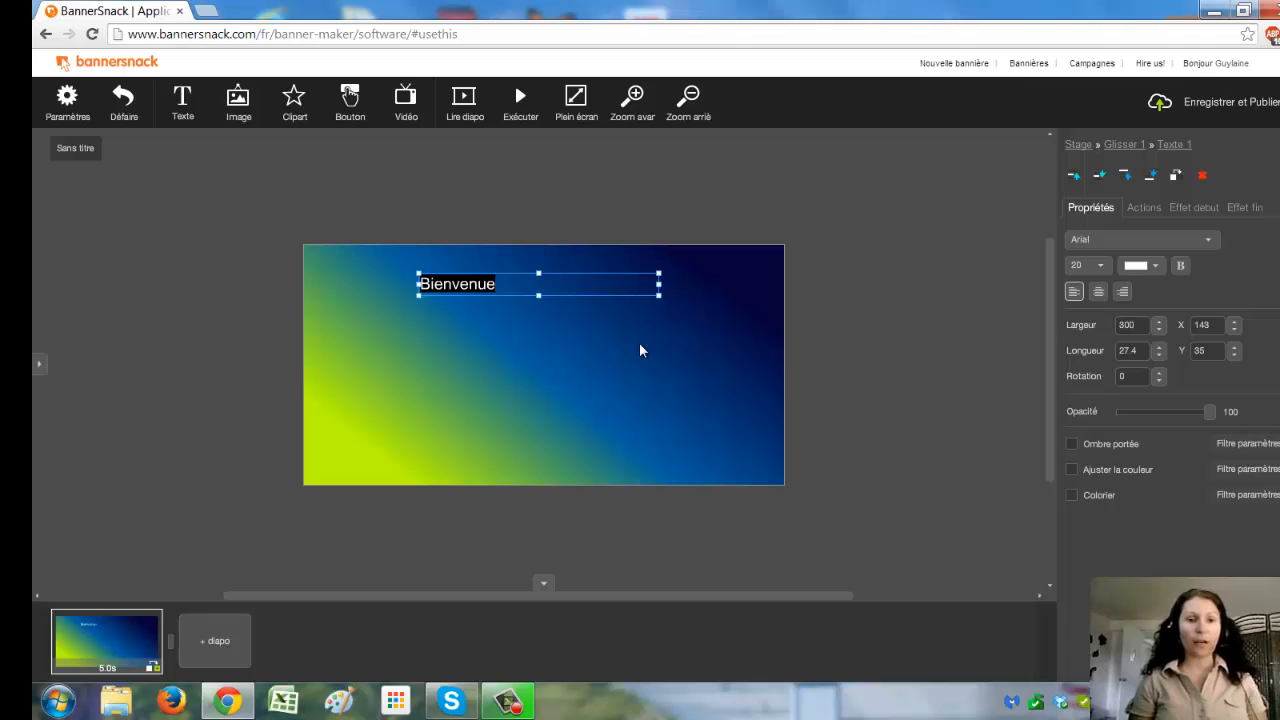
{"action": "left_click", "coordinate": [1181, 266]}
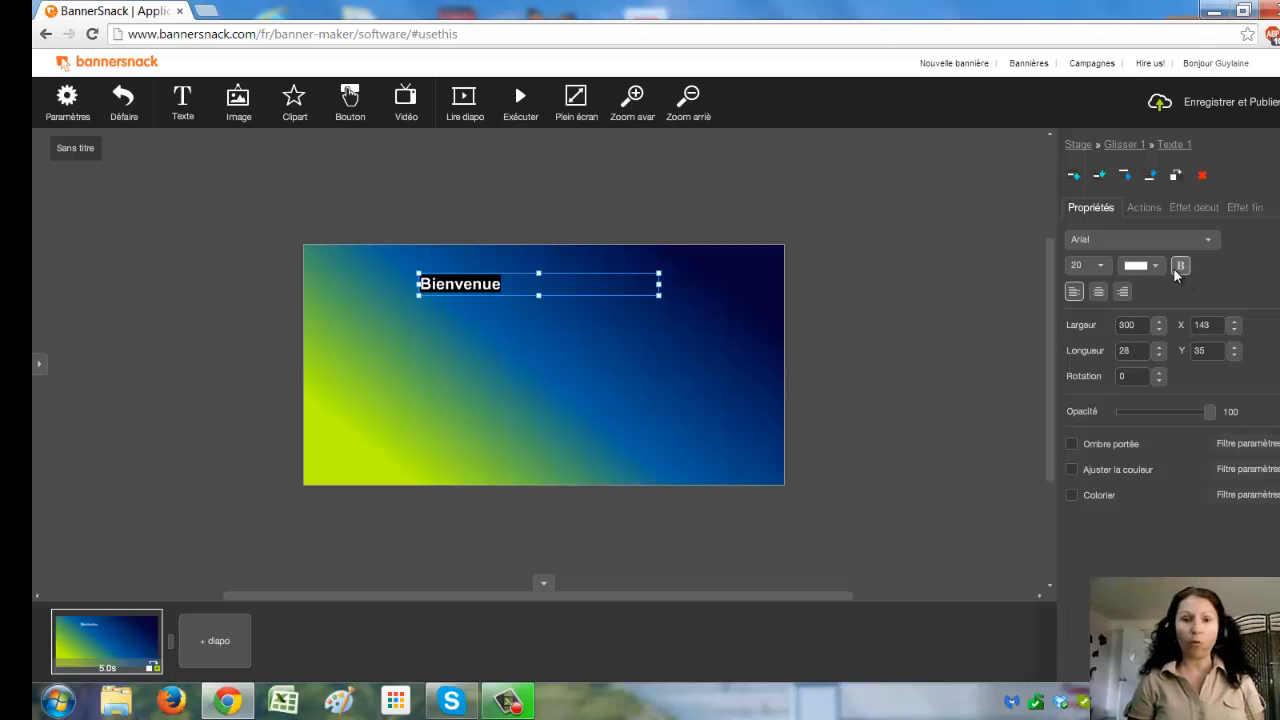
{"action": "left_click", "coordinate": [1158, 268]}
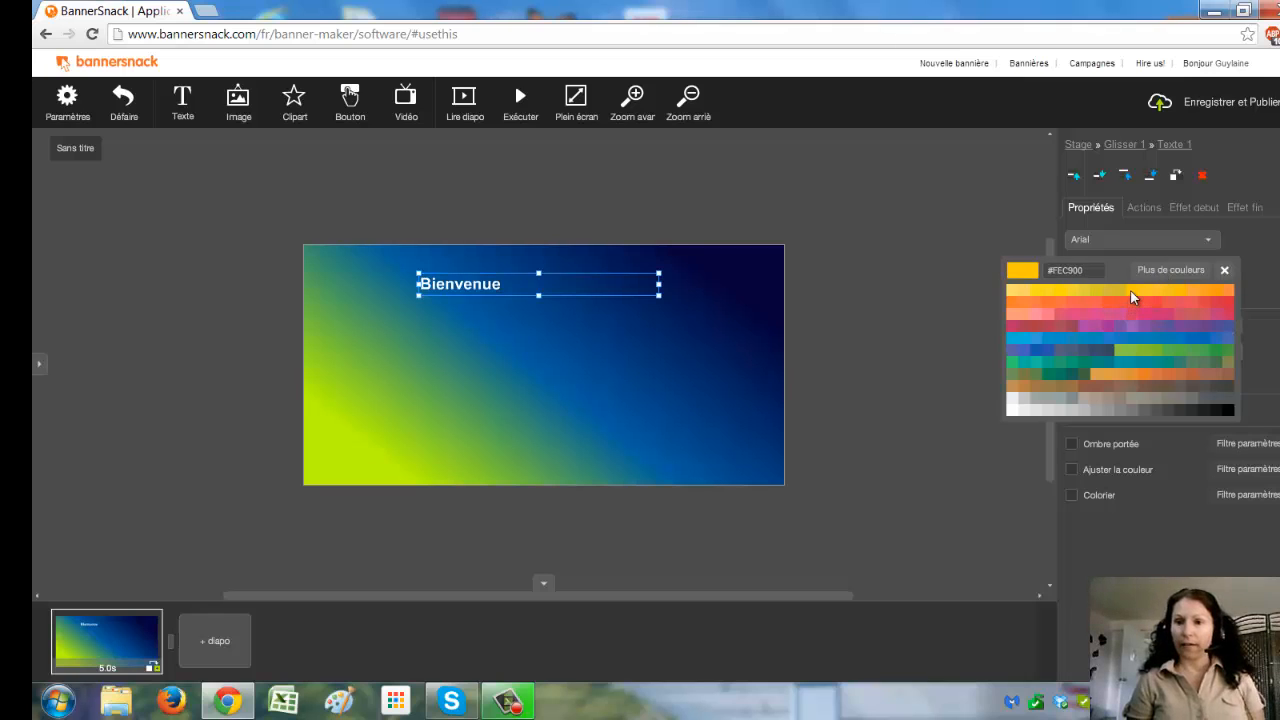
{"action": "left_click", "coordinate": [1130, 289]}
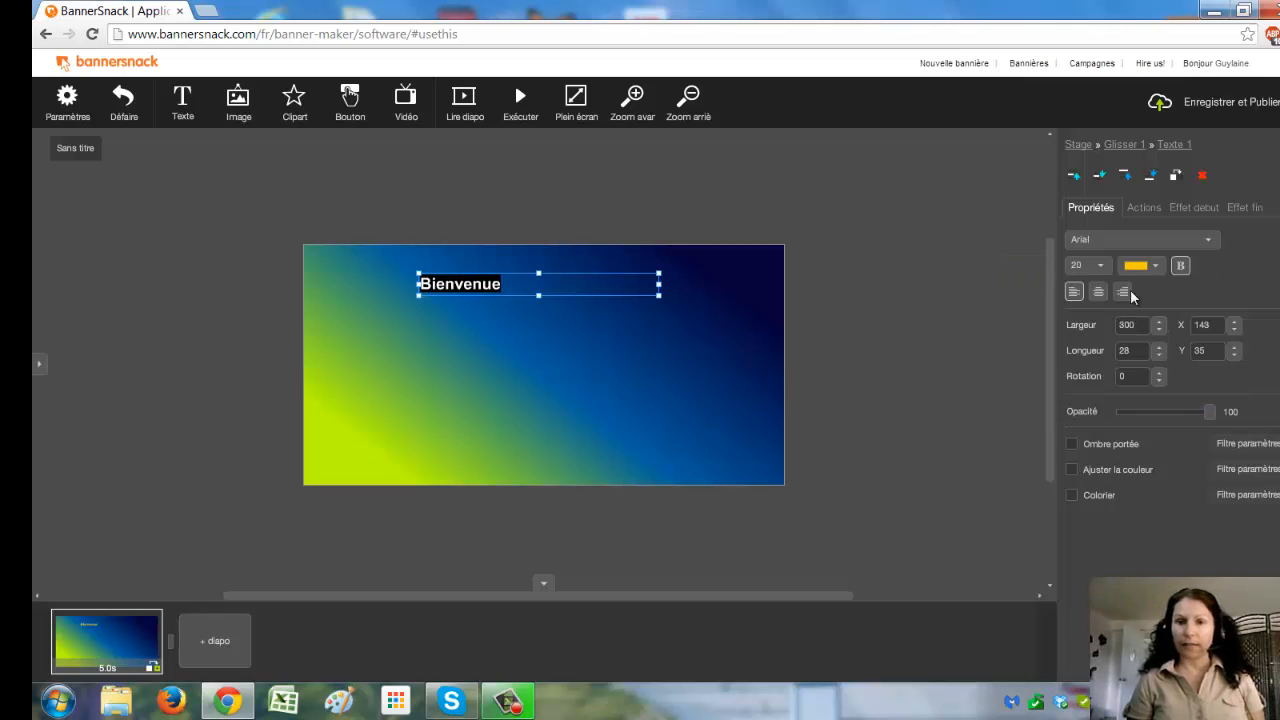
{"action": "left_click", "coordinate": [1063, 265]}
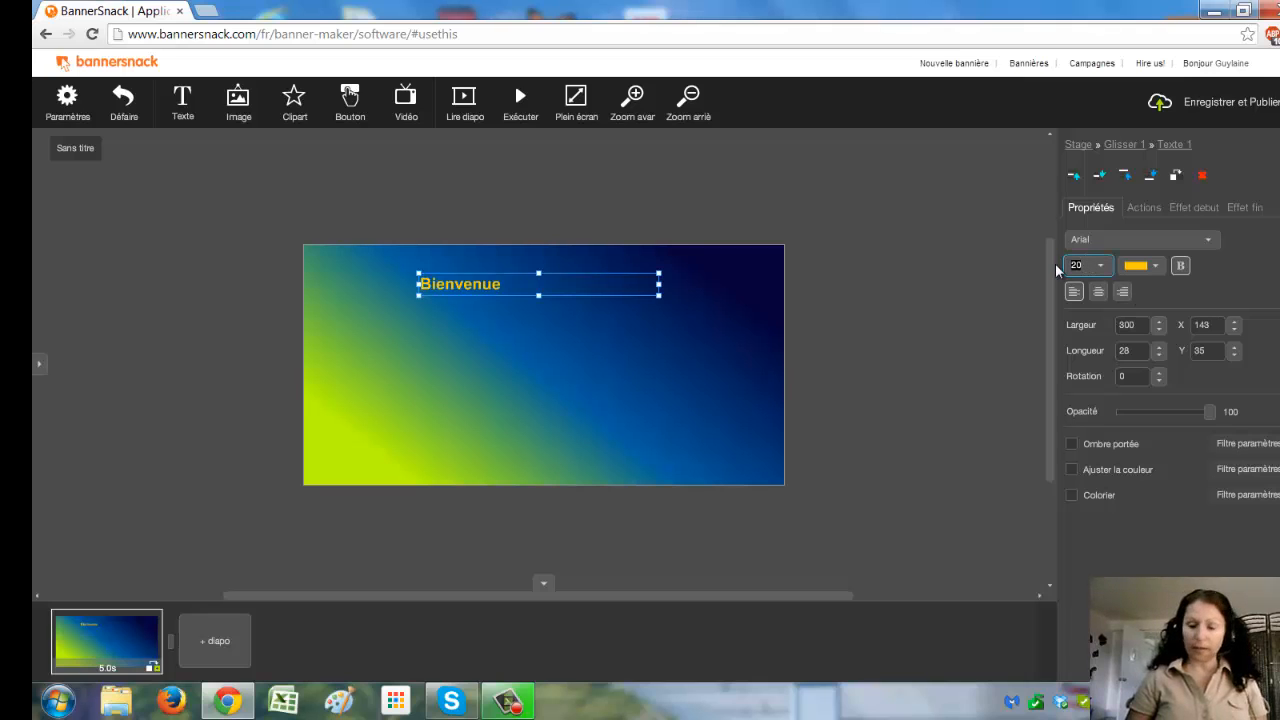
{"action": "type", "text": "40"}
{"action": "key", "text": "Return"}
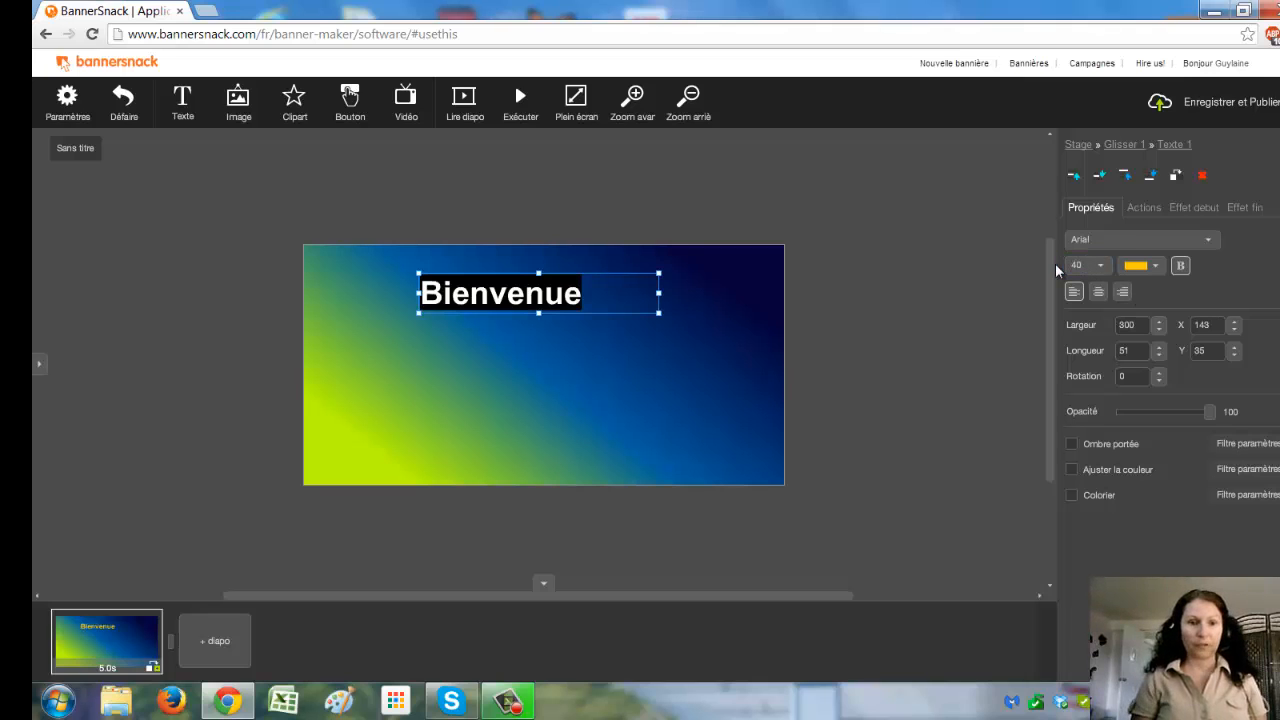
Change the "Bienvenue" text's font to Androgyne and centre it within its text box
{"action": "left_click", "coordinate": [1209, 240]}
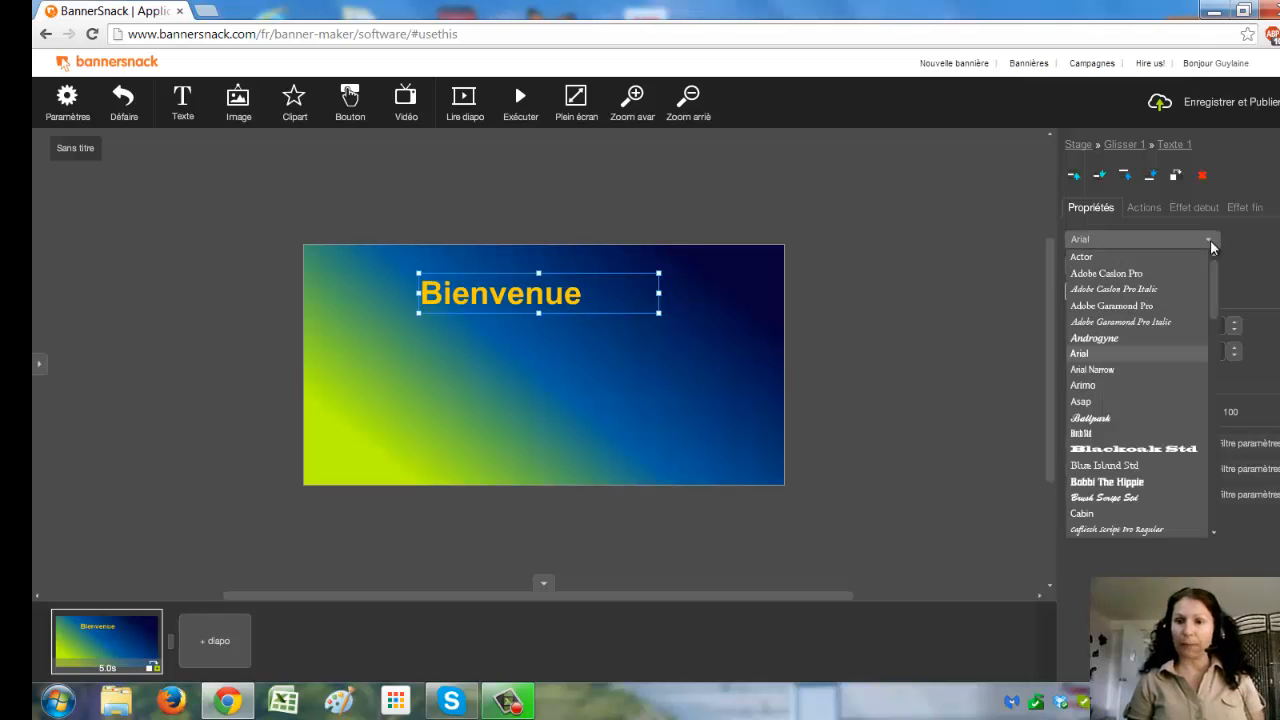
{"action": "left_click", "coordinate": [1128, 336]}
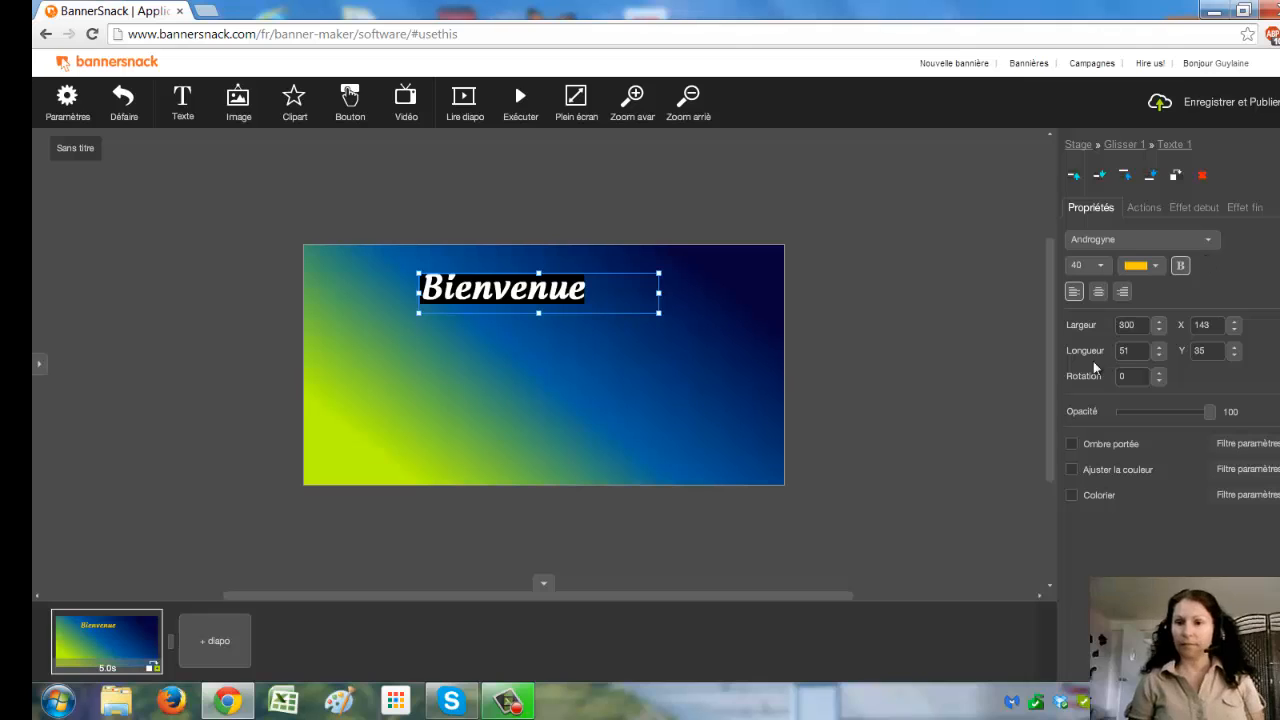
{"action": "left_click", "coordinate": [1098, 291]}
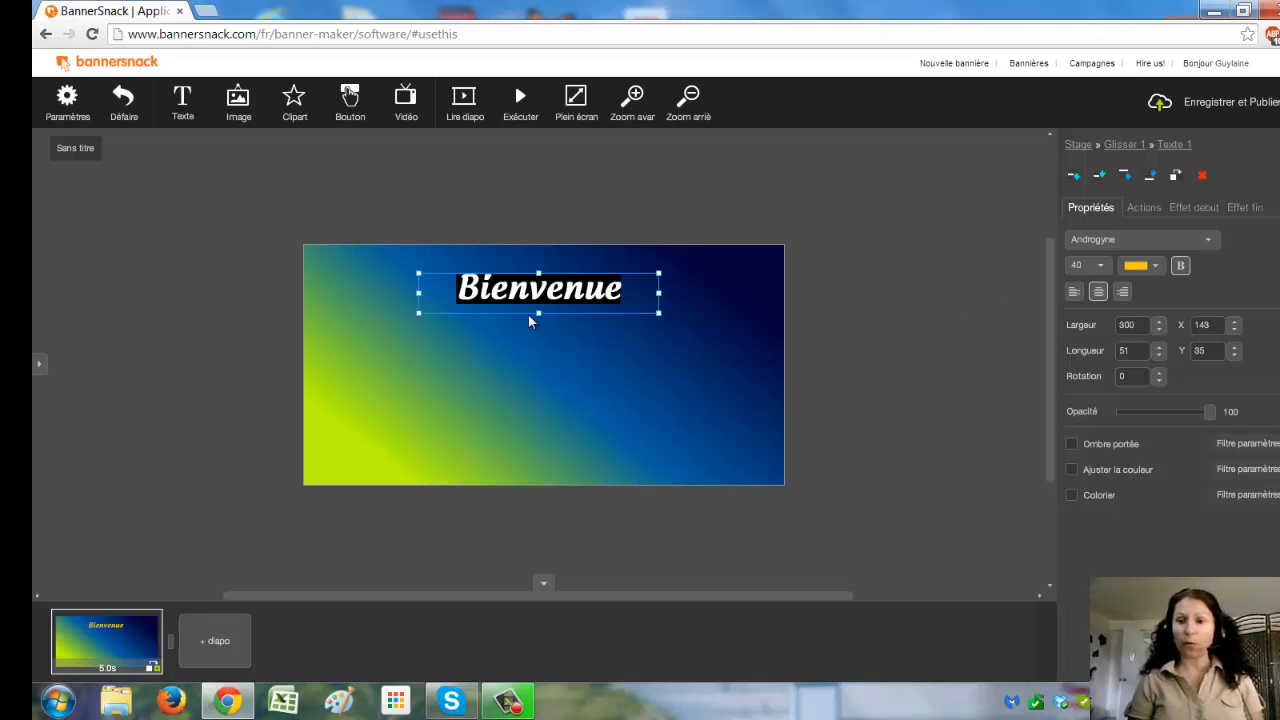
{"action": "left_click", "coordinate": [643, 298]}
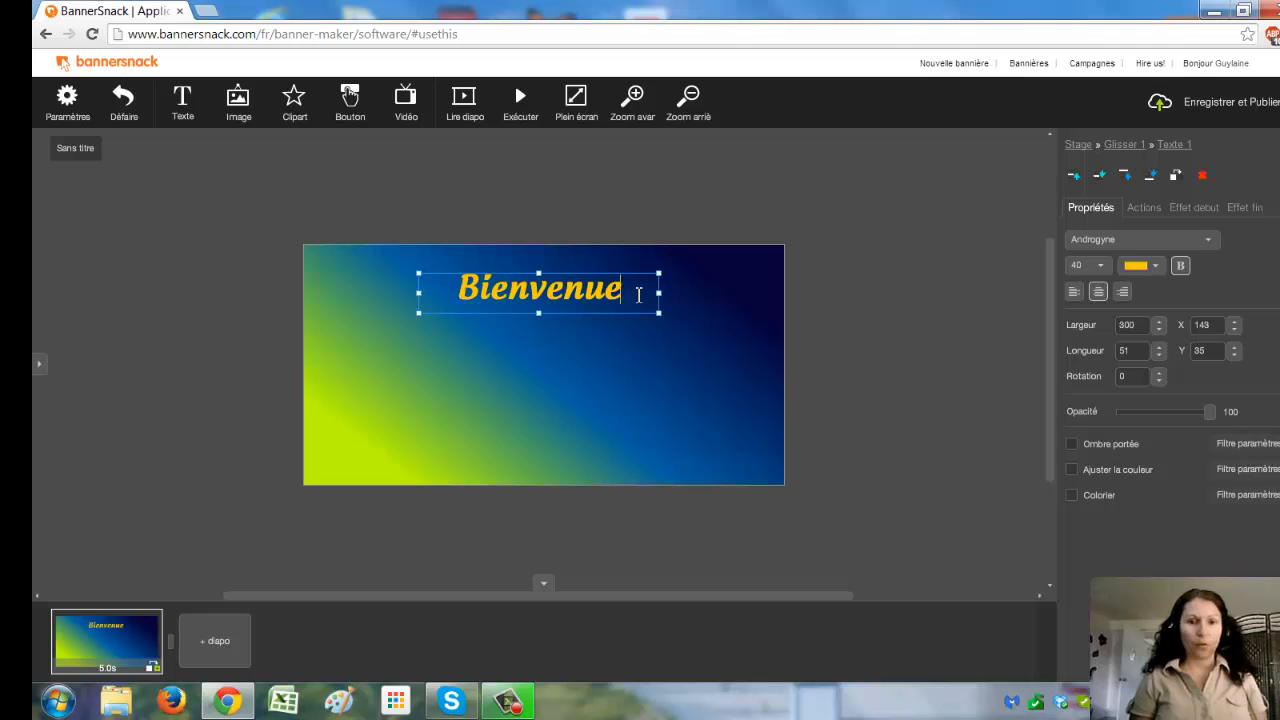
Add a drop shadow to the "Bienvenue" text and set the shadow's quality to high
{"action": "left_click_drag", "start_coordinate": [643, 294], "coordinate": [432, 289]}
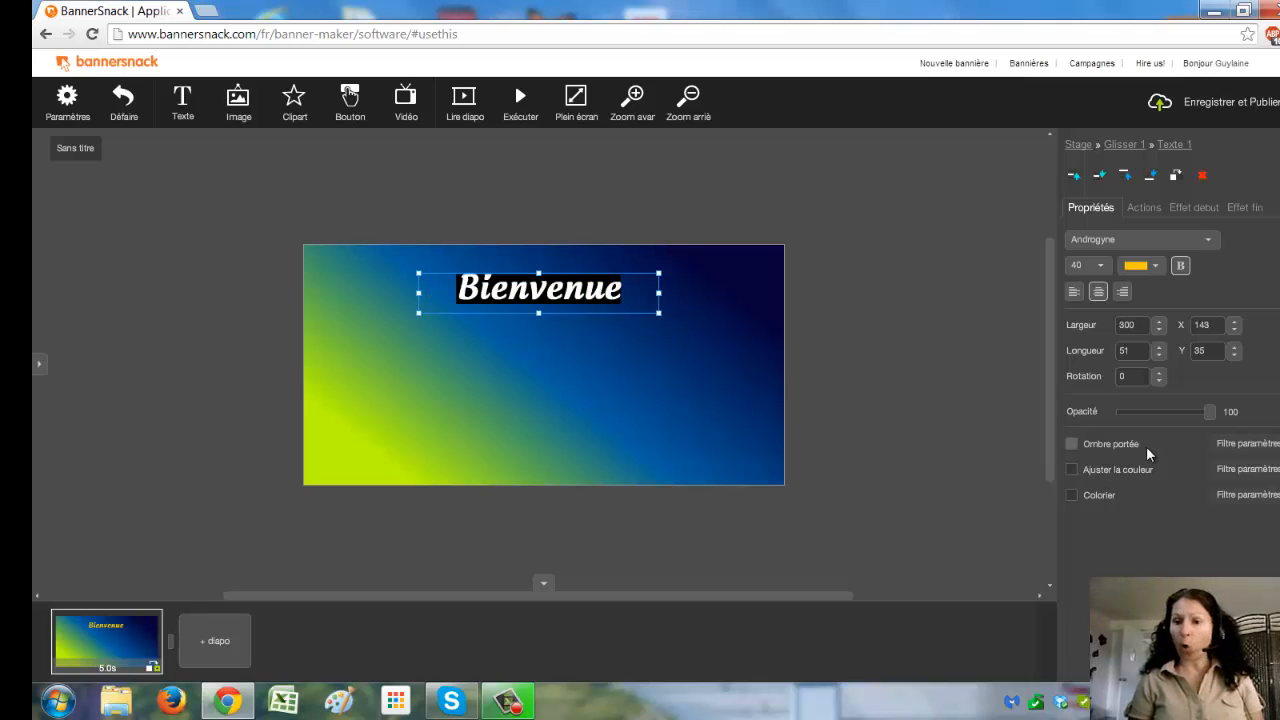
{"action": "left_click", "coordinate": [1071, 444]}
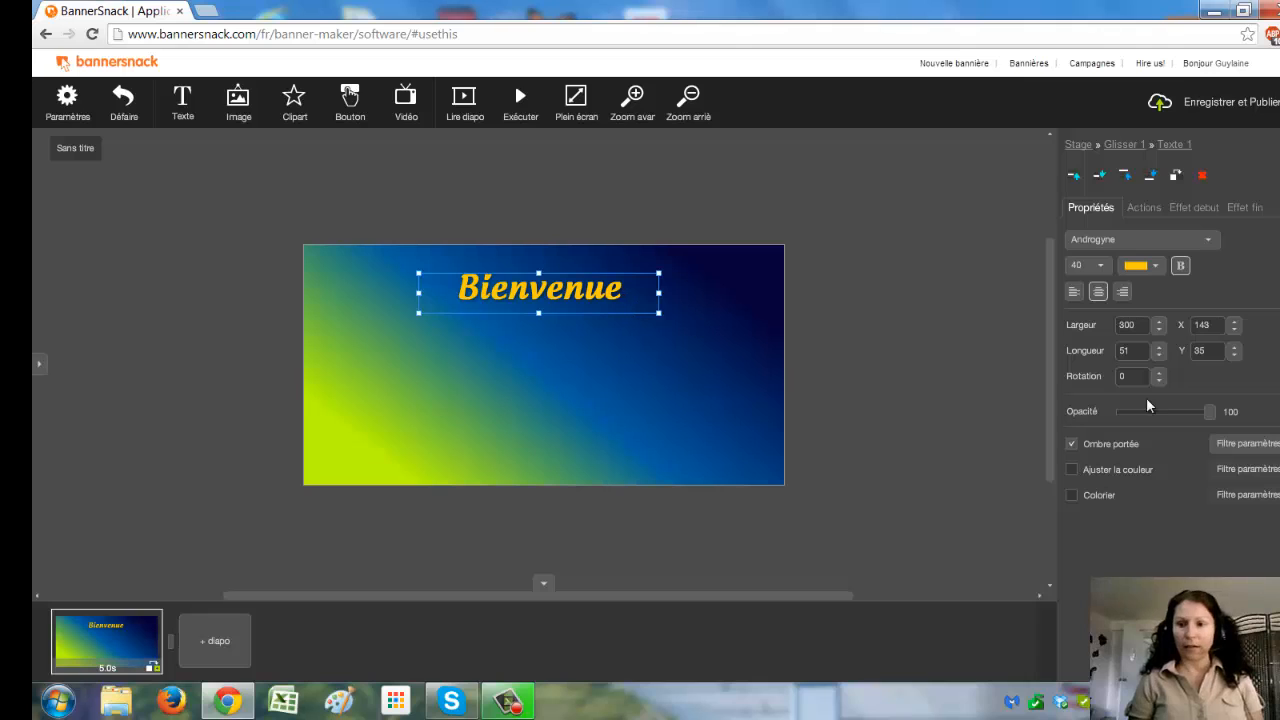
{"action": "left_click", "coordinate": [1240, 446]}
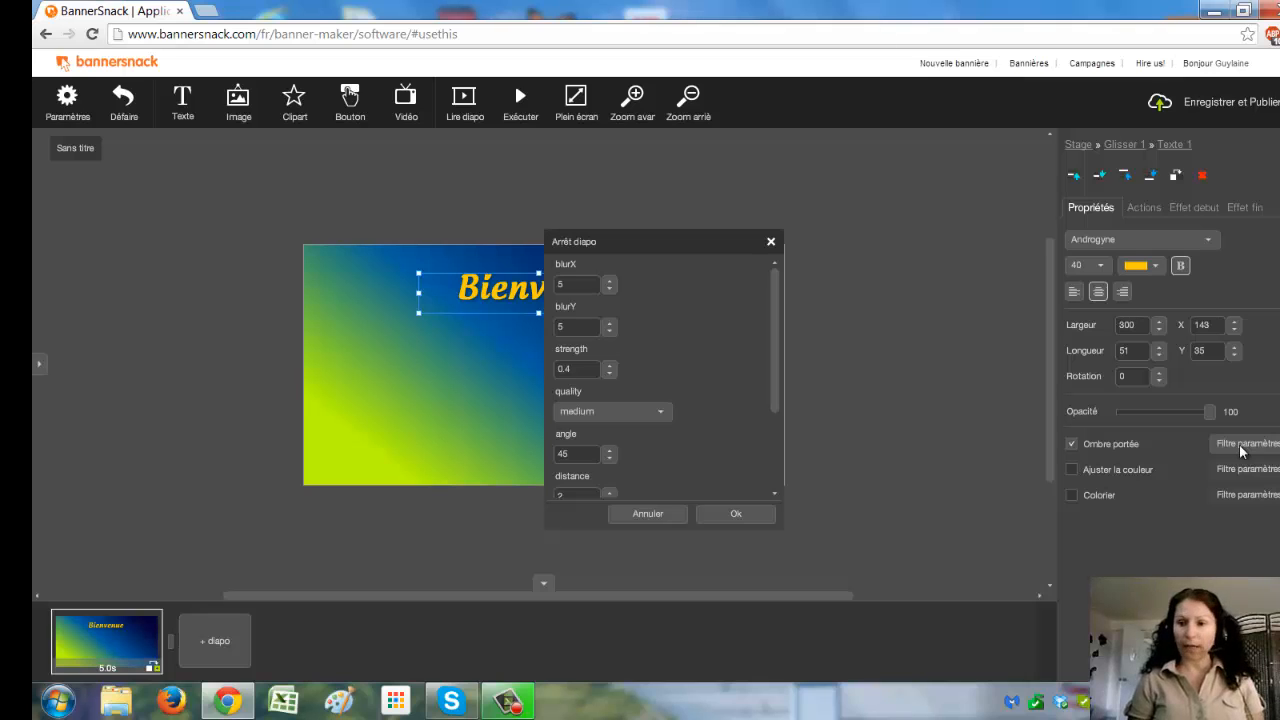
{"action": "left_click", "coordinate": [661, 411]}
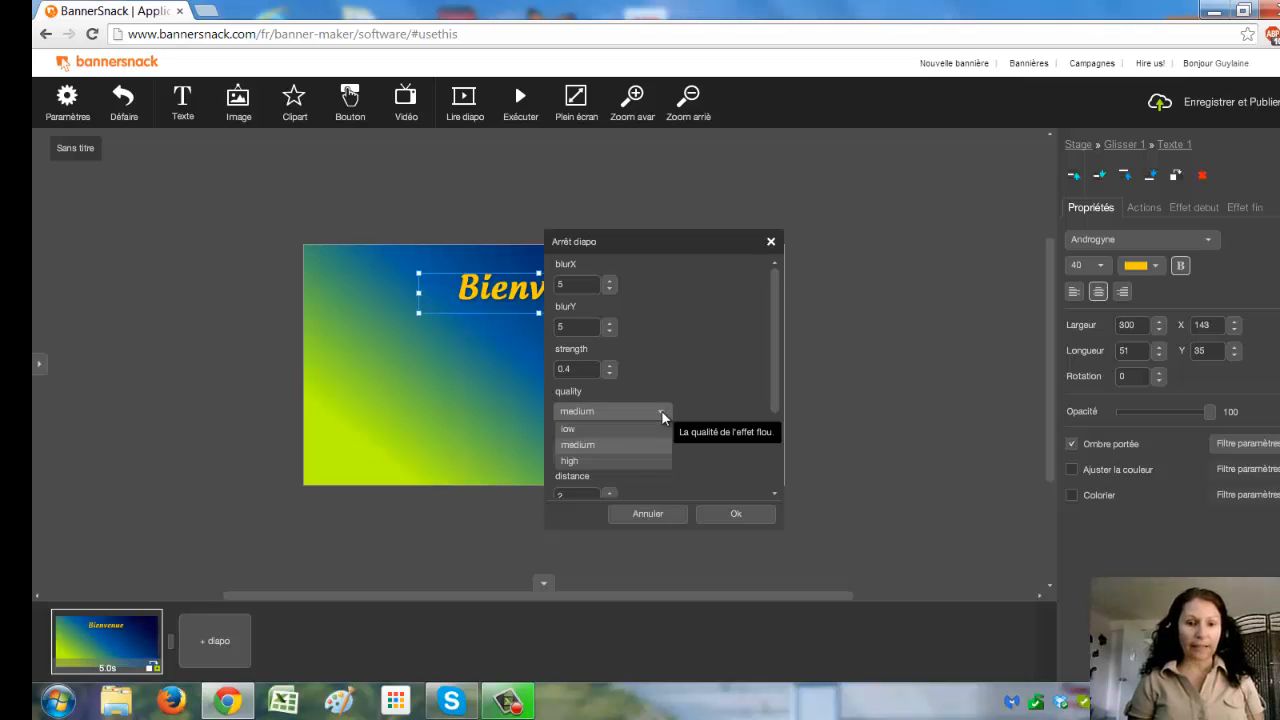
{"action": "left_click", "coordinate": [620, 461]}
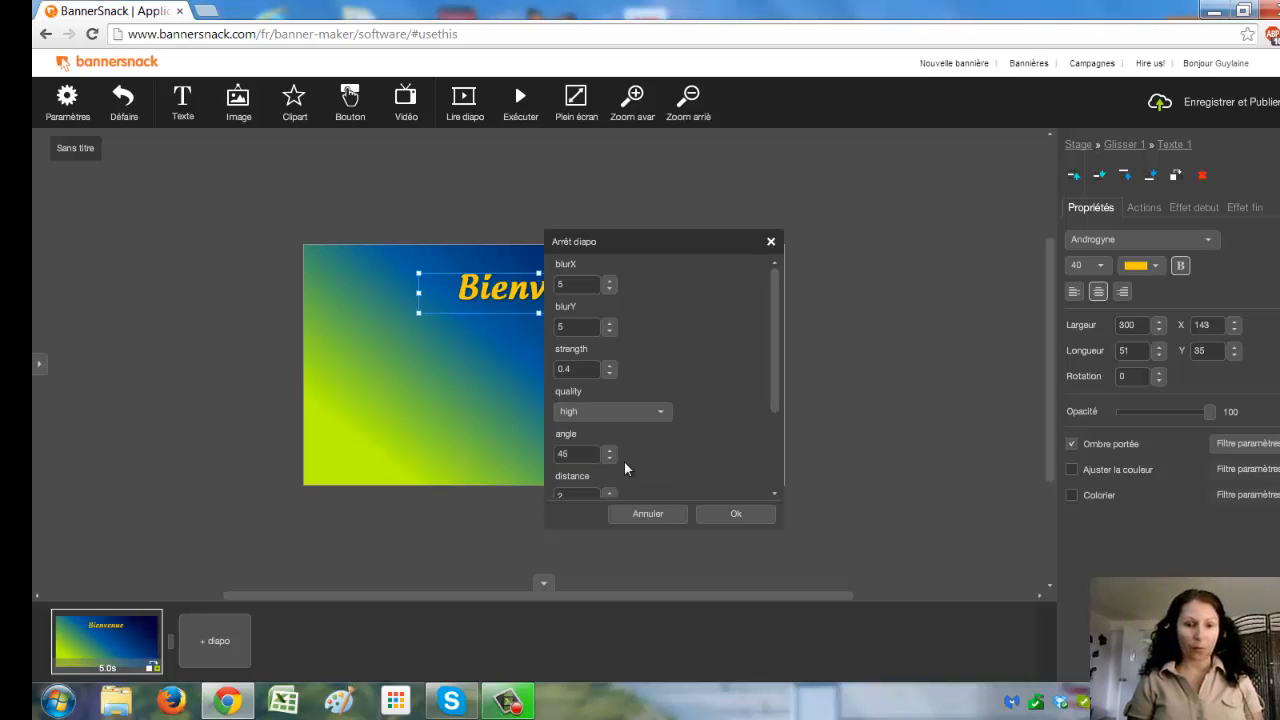
Set the "Bienvenue" text shadow's strength to 1 and its angle to 60, and apply the shadow settings
{"action": "left_click", "coordinate": [610, 366]}
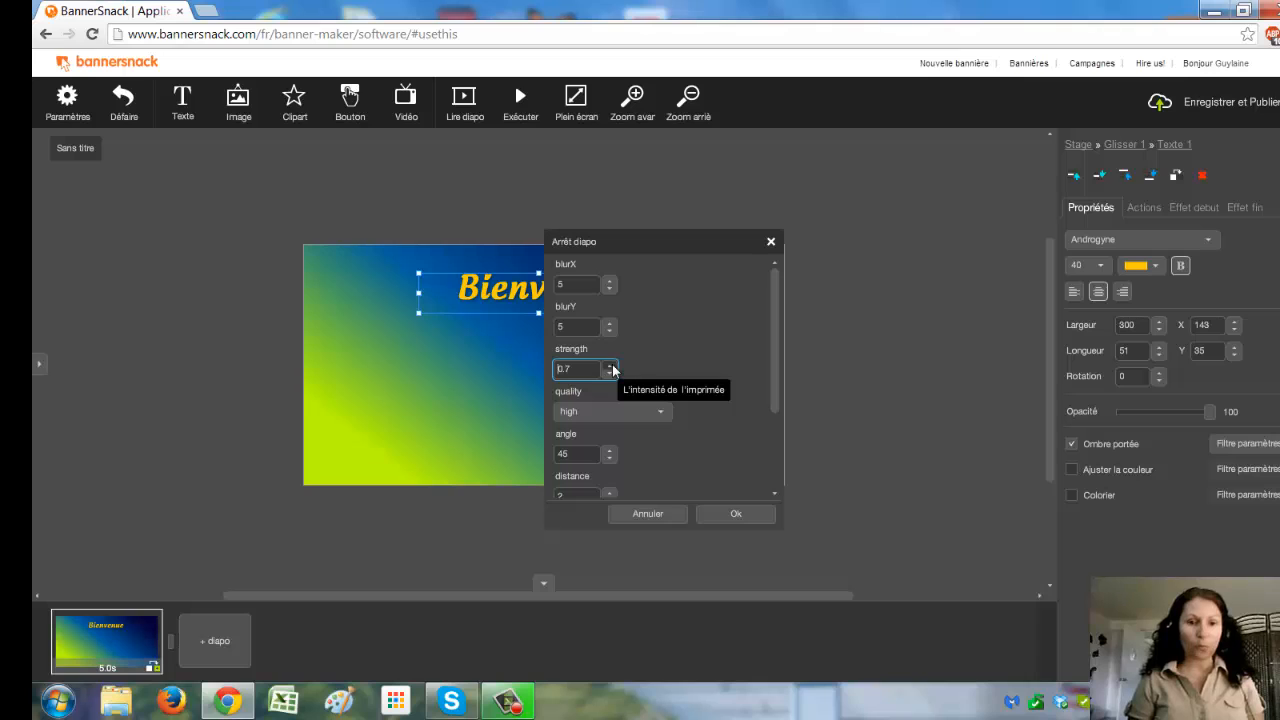
{"action": "left_click", "coordinate": [610, 366]}
{"action": "left_click", "coordinate": [612, 374]}
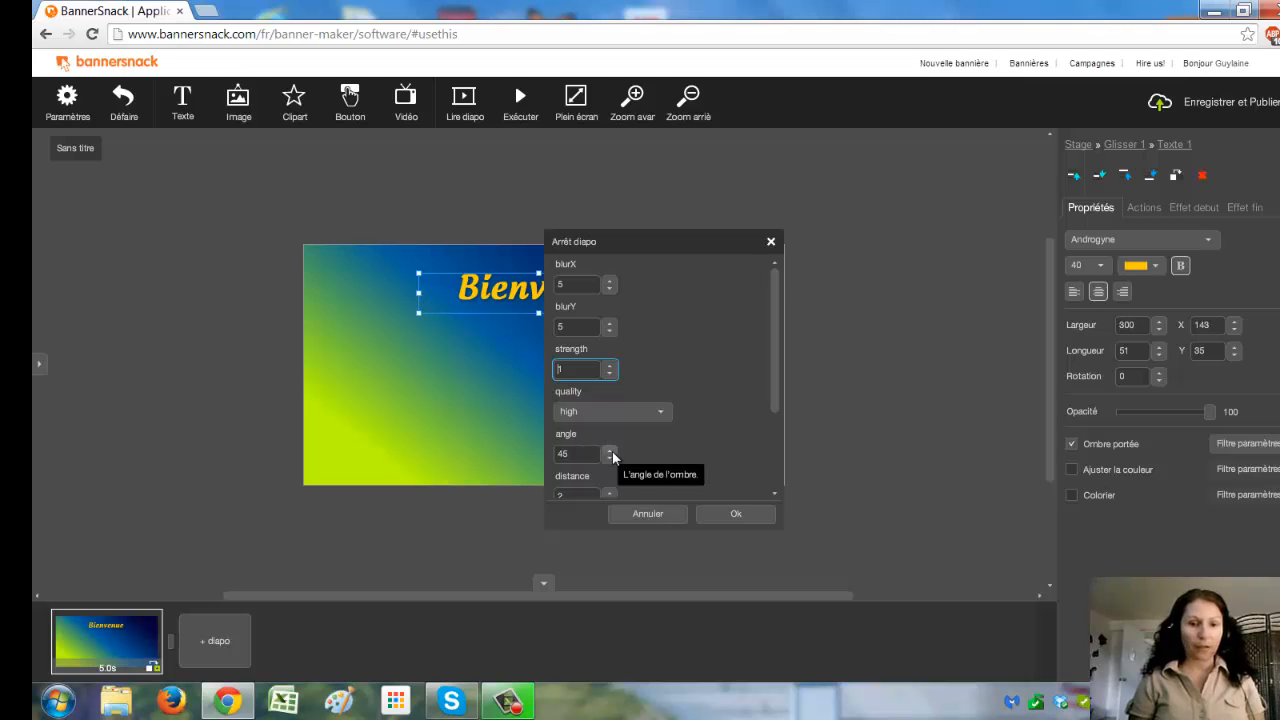
{"action": "left_click", "coordinate": [609, 450]}
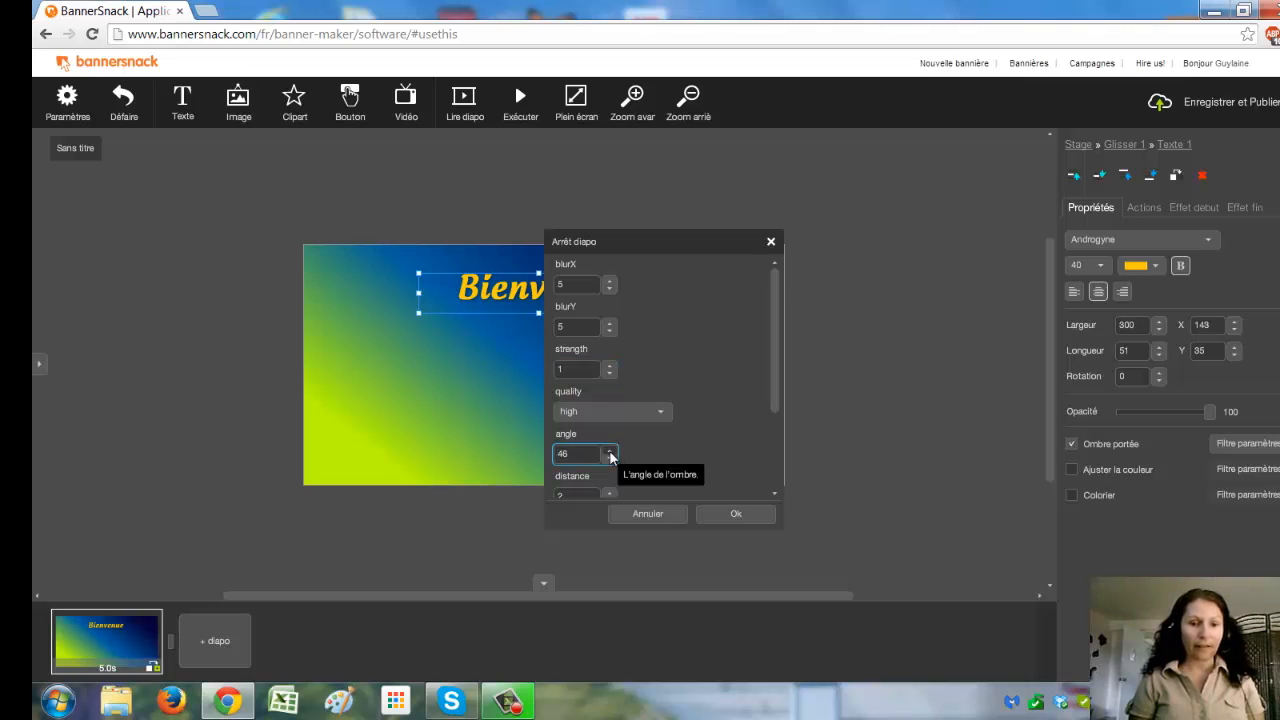
{"action": "left_click", "coordinate": [609, 450]}
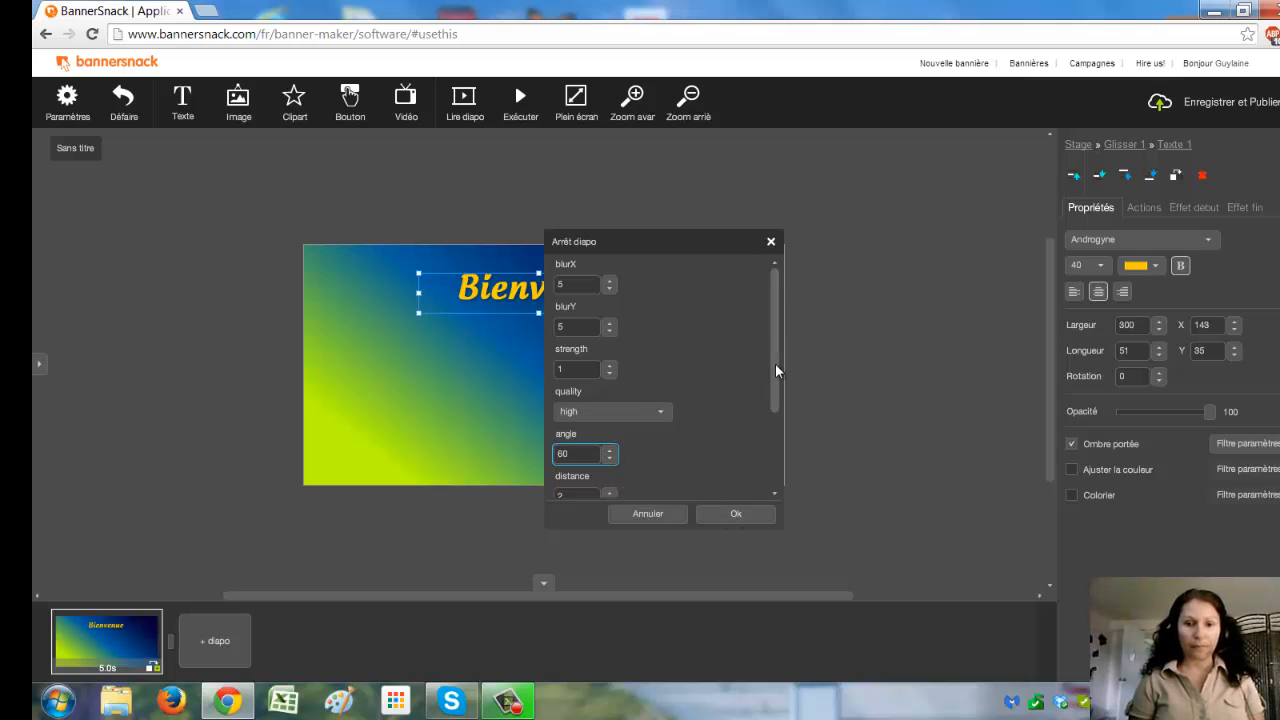
{"action": "left_click", "coordinate": [773, 434]}
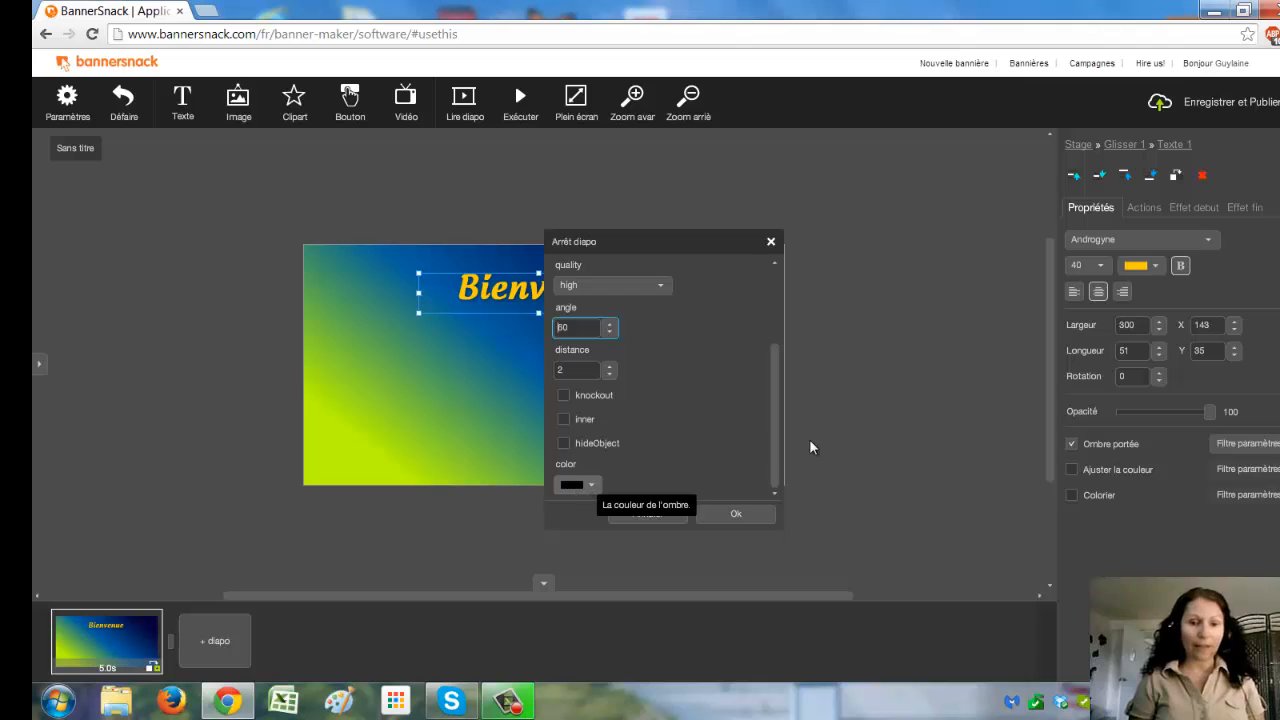
{"action": "left_click", "coordinate": [733, 514]}
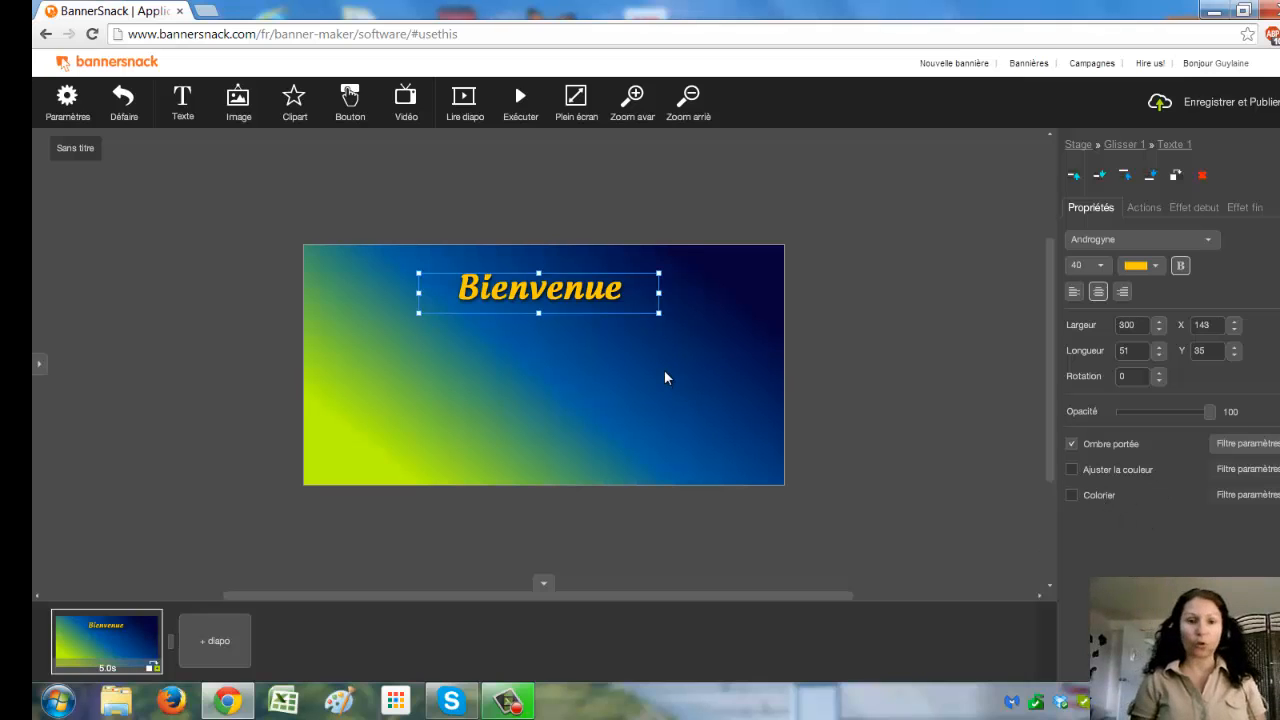
{"action": "left_click", "coordinate": [487, 363]}
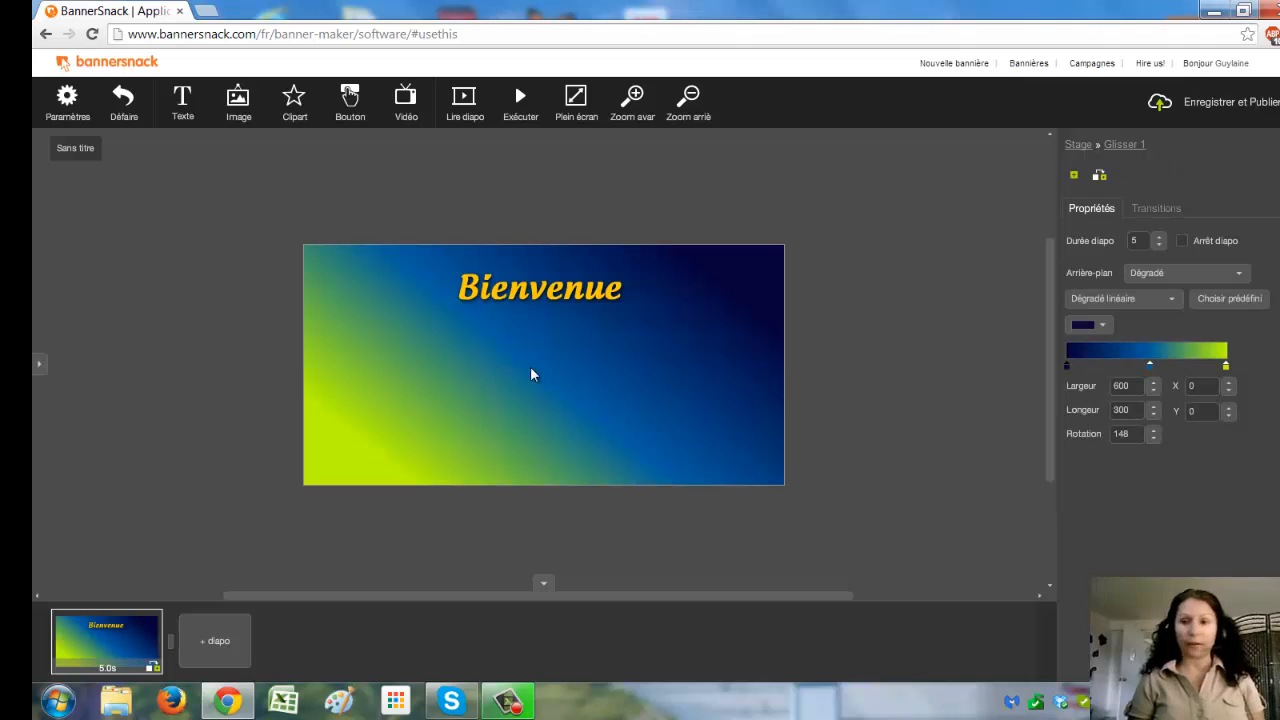
Upload logo-le-quebec-en-direct-phare.png from the Logo folder and add it to the banner as an object, accepting the automatic resizing
{"action": "left_click", "coordinate": [241, 112]}
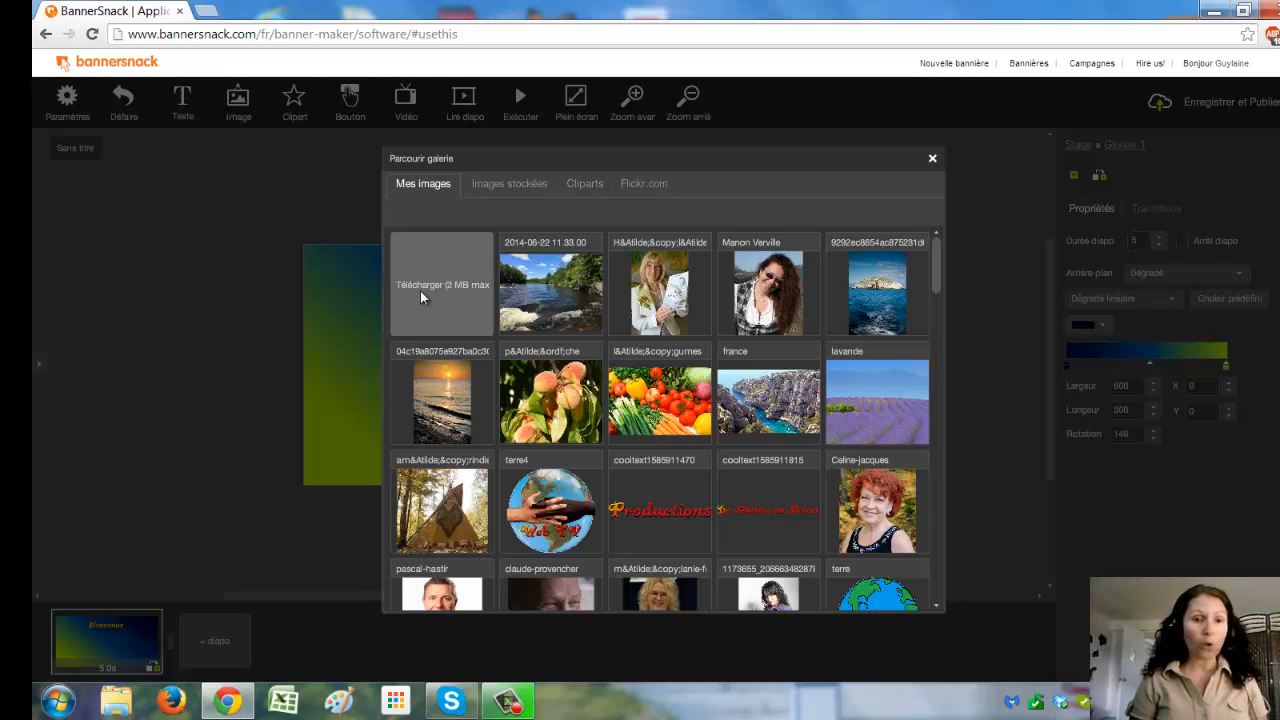
{"action": "left_click", "coordinate": [445, 285]}
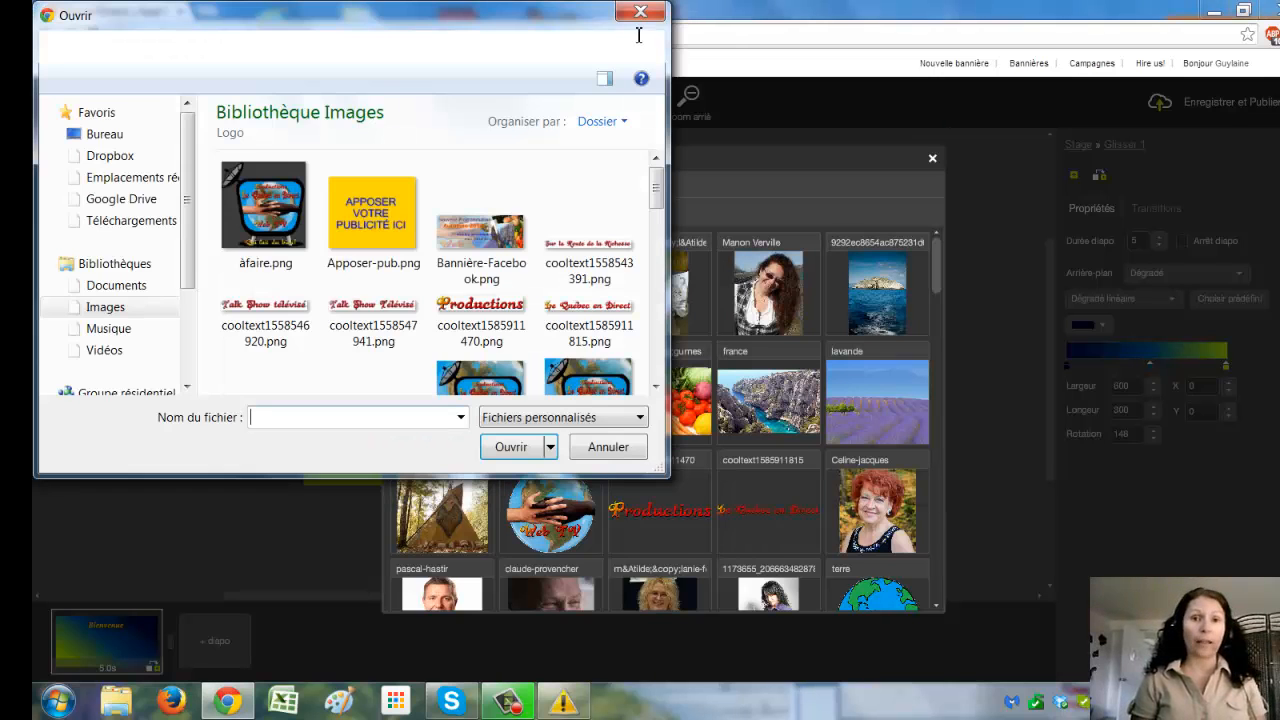
{"action": "left_click", "coordinate": [641, 13]}
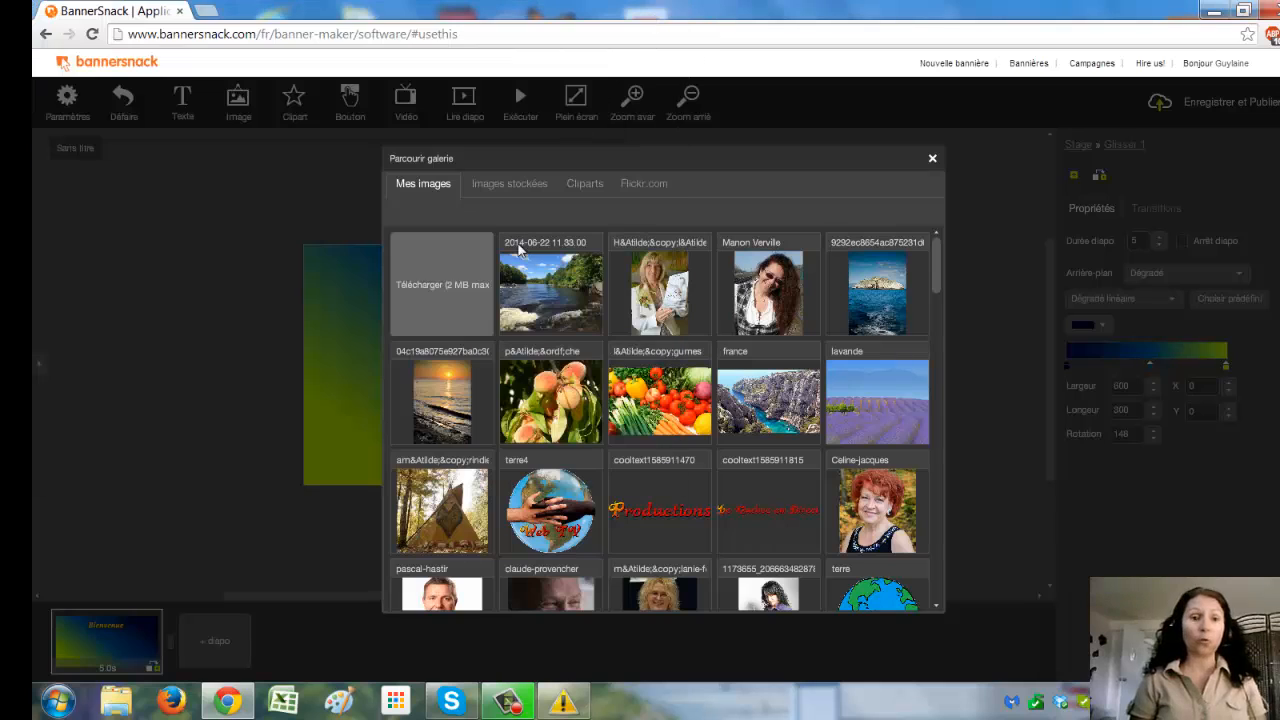
{"action": "left_click", "coordinate": [461, 292]}
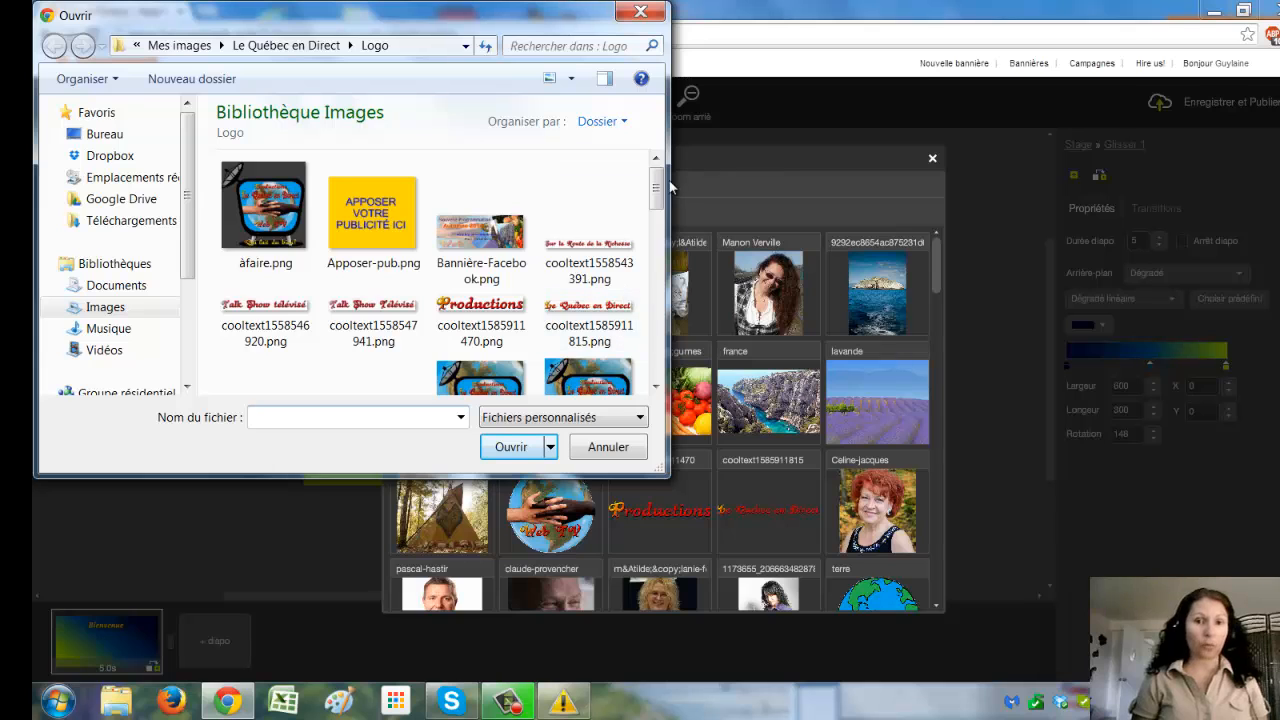
{"action": "left_click_drag", "start_coordinate": [657, 185], "coordinate": [658, 286]}
{"action": "left_click", "coordinate": [262, 240]}
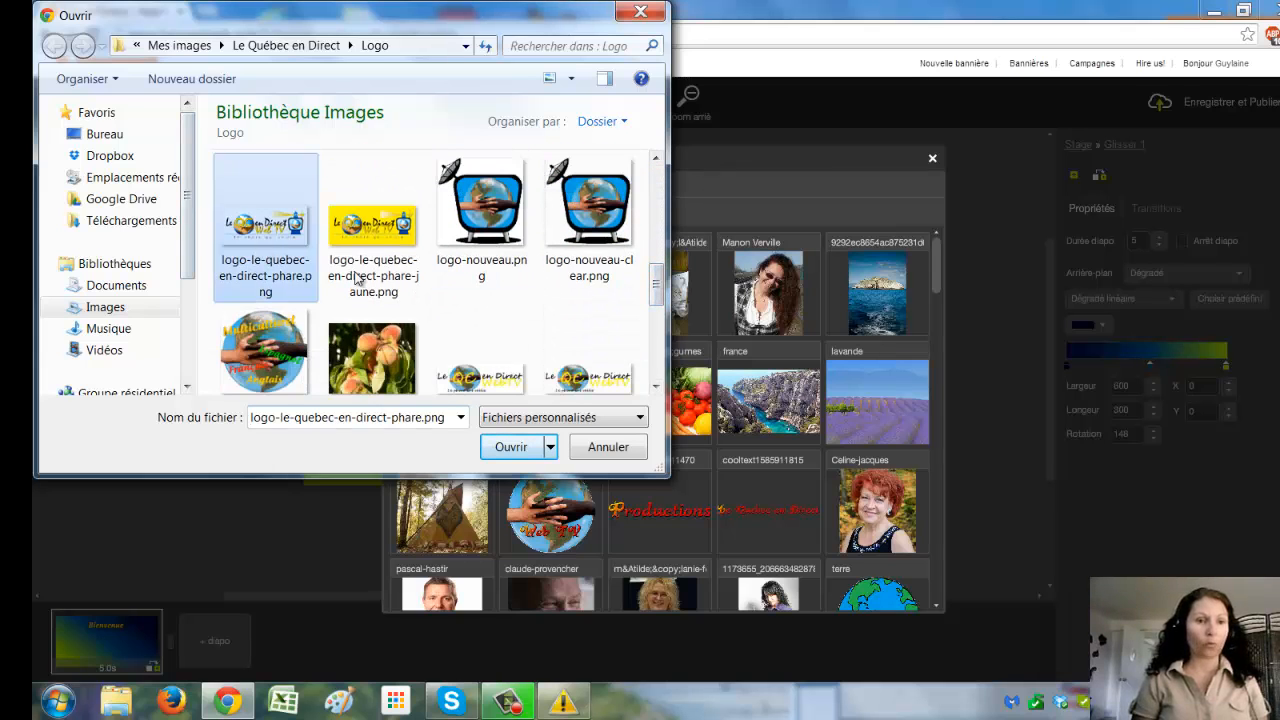
{"action": "left_click", "coordinate": [512, 446]}
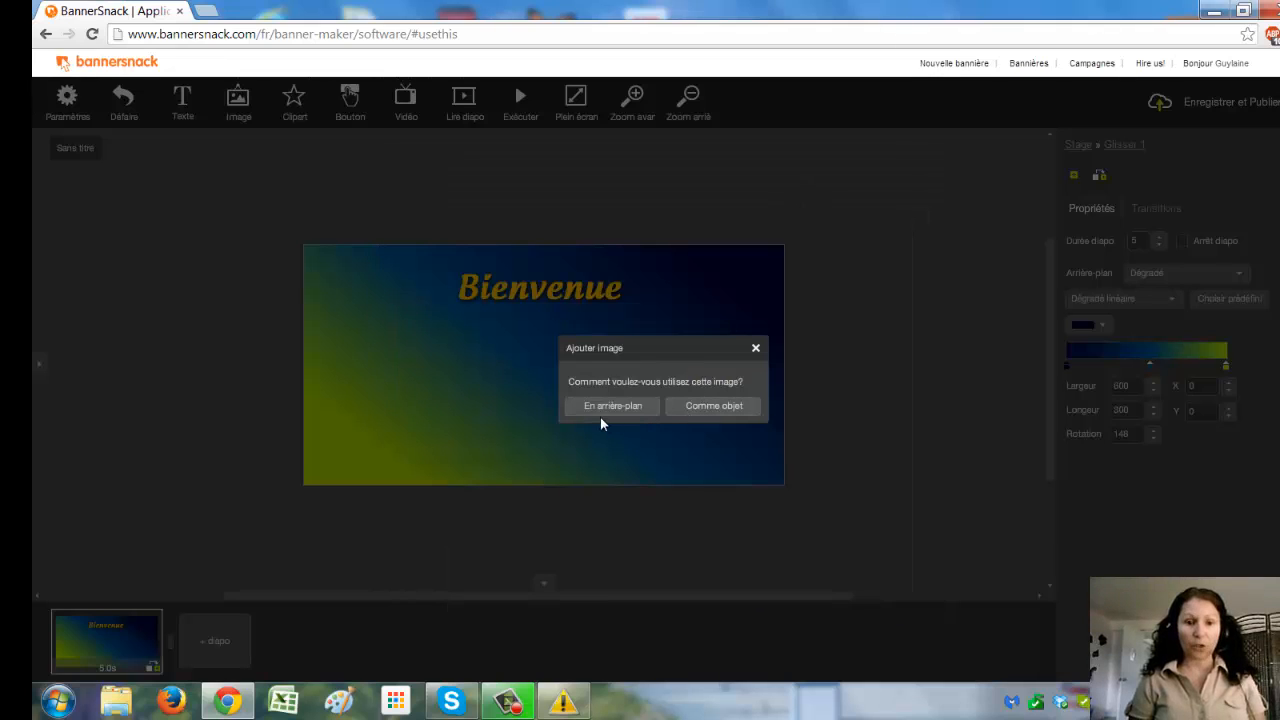
{"action": "left_click", "coordinate": [742, 410]}
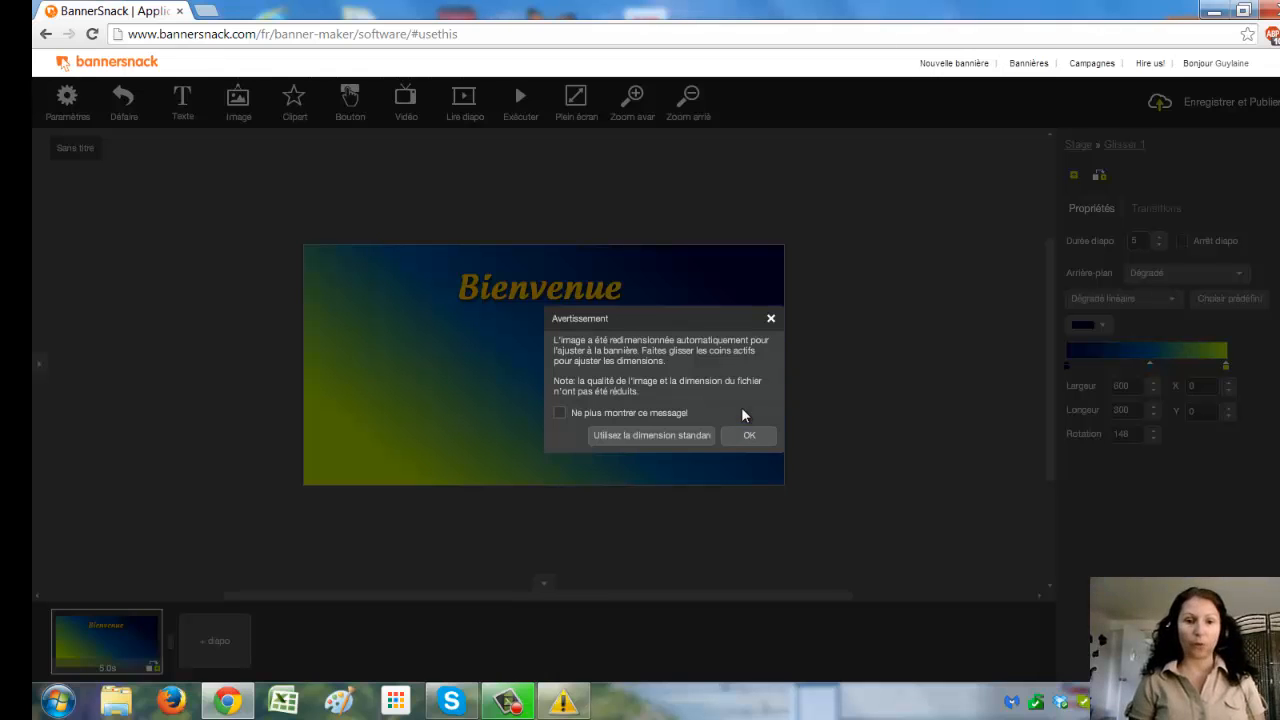
{"action": "left_click", "coordinate": [757, 436]}
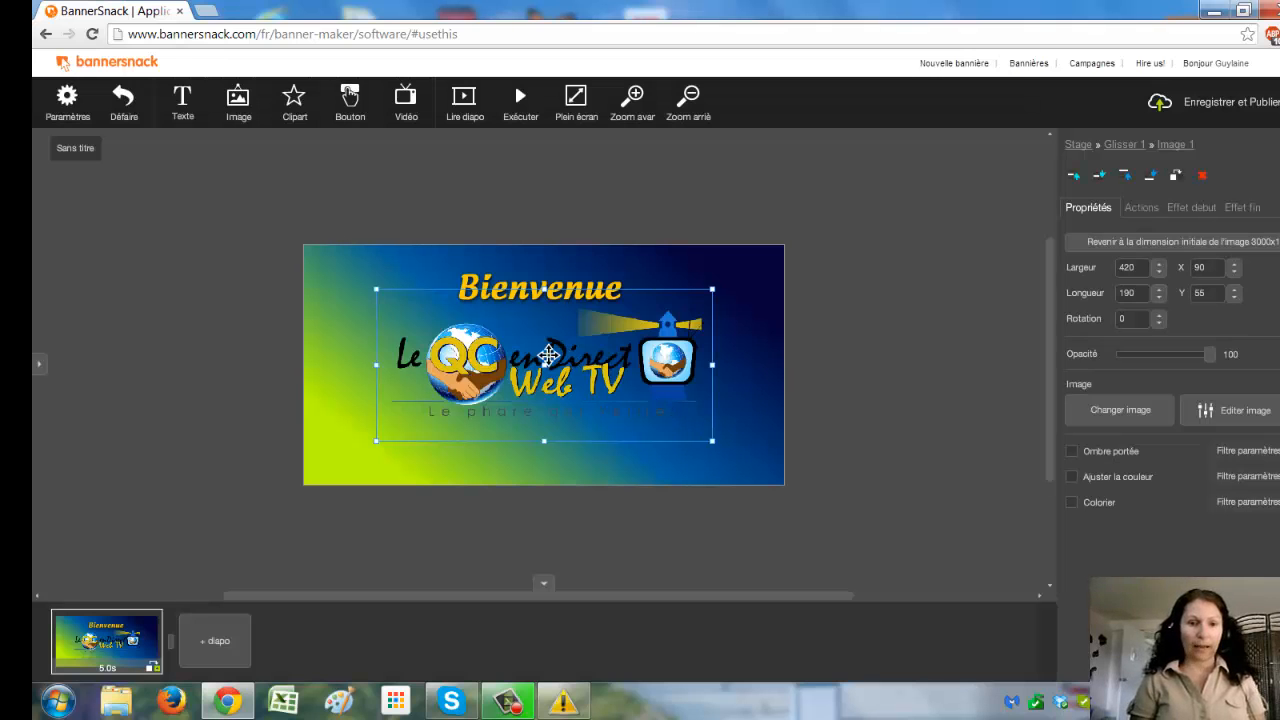
Shrink the logo to about 260 x 118 and place it just below "Bienvenue", at about X 157 and Y 70
{"action": "left_click_drag", "start_coordinate": [521, 350], "coordinate": [449, 388]}
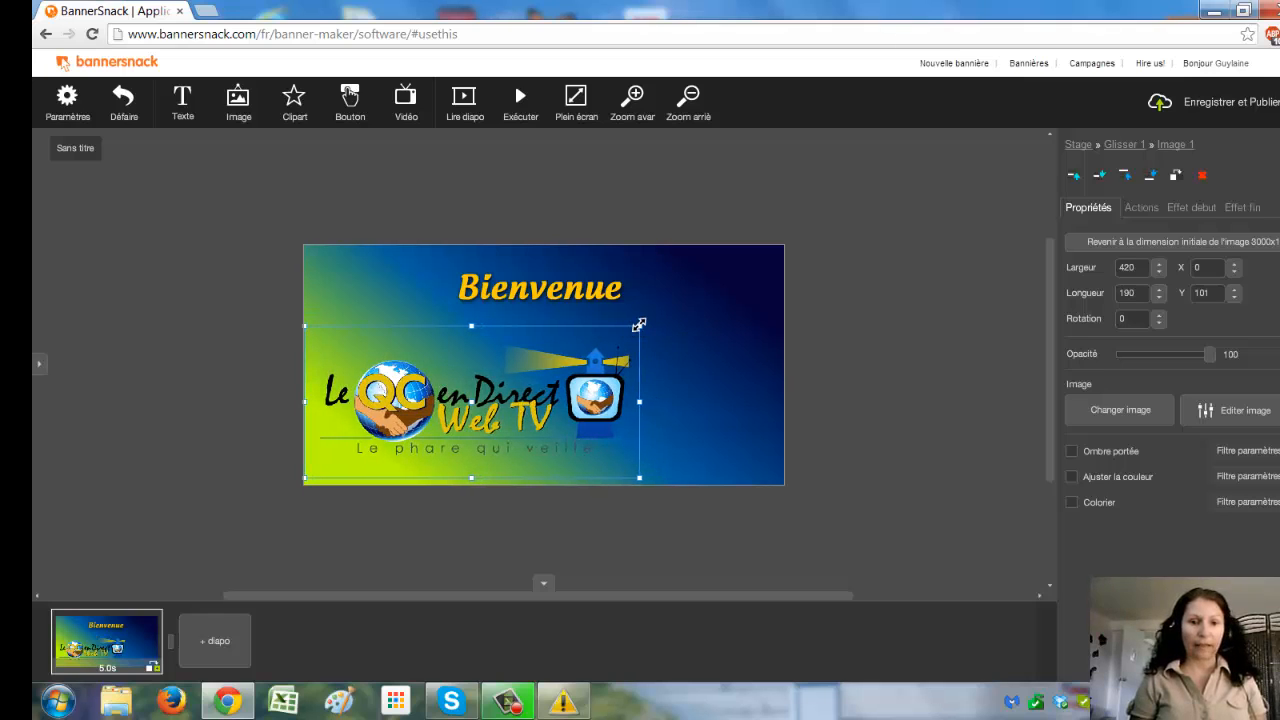
{"action": "left_click_drag", "start_coordinate": [639, 324], "coordinate": [511, 389]}
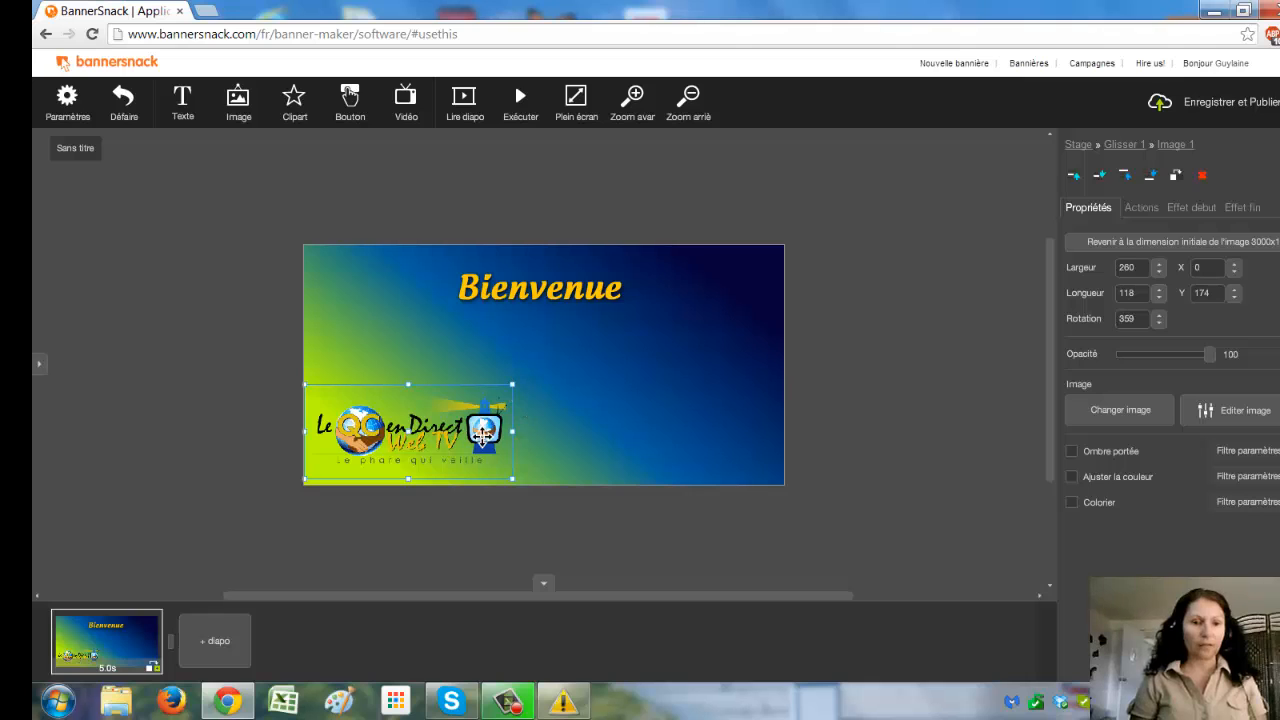
{"action": "left_click_drag", "start_coordinate": [440, 420], "coordinate": [563, 331]}
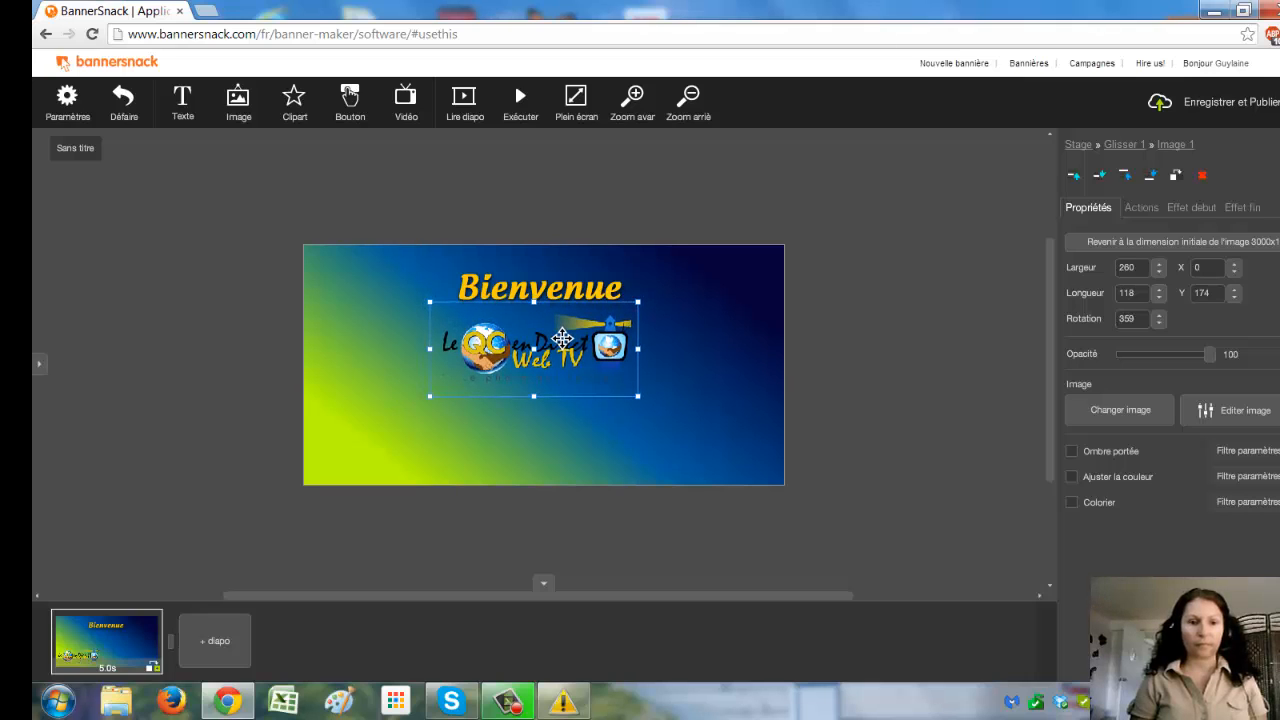
{"action": "left_click", "coordinate": [727, 408]}
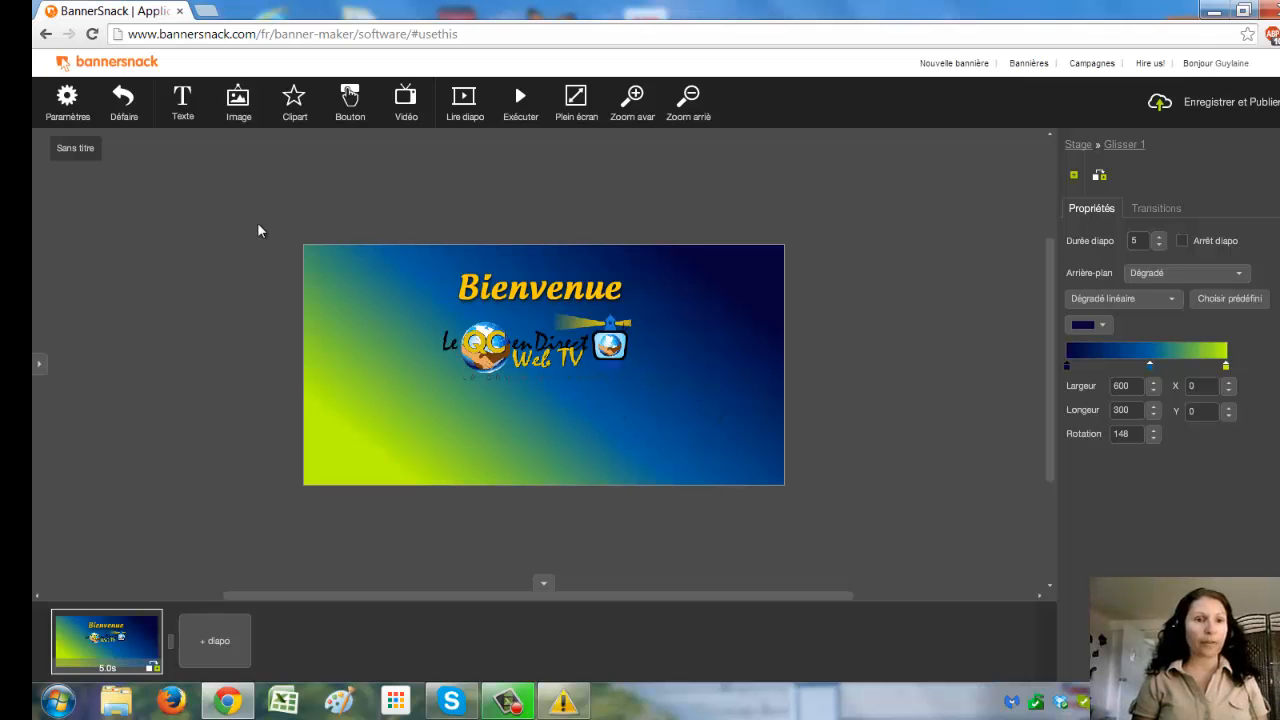
Add a solid ellipse clipart from the Formes category, enlarge it to about 316 x 156 and place it at about X 115, Y 127
{"action": "left_click", "coordinate": [293, 110]}
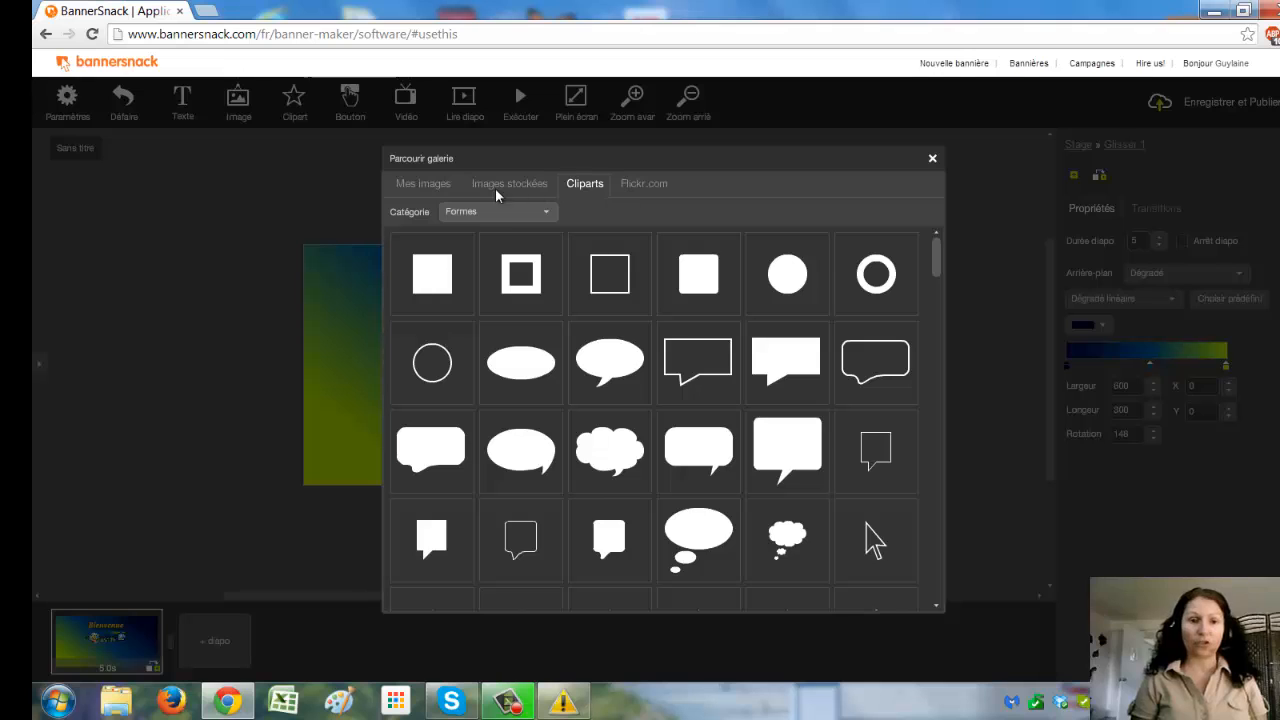
{"action": "left_click", "coordinate": [537, 370]}
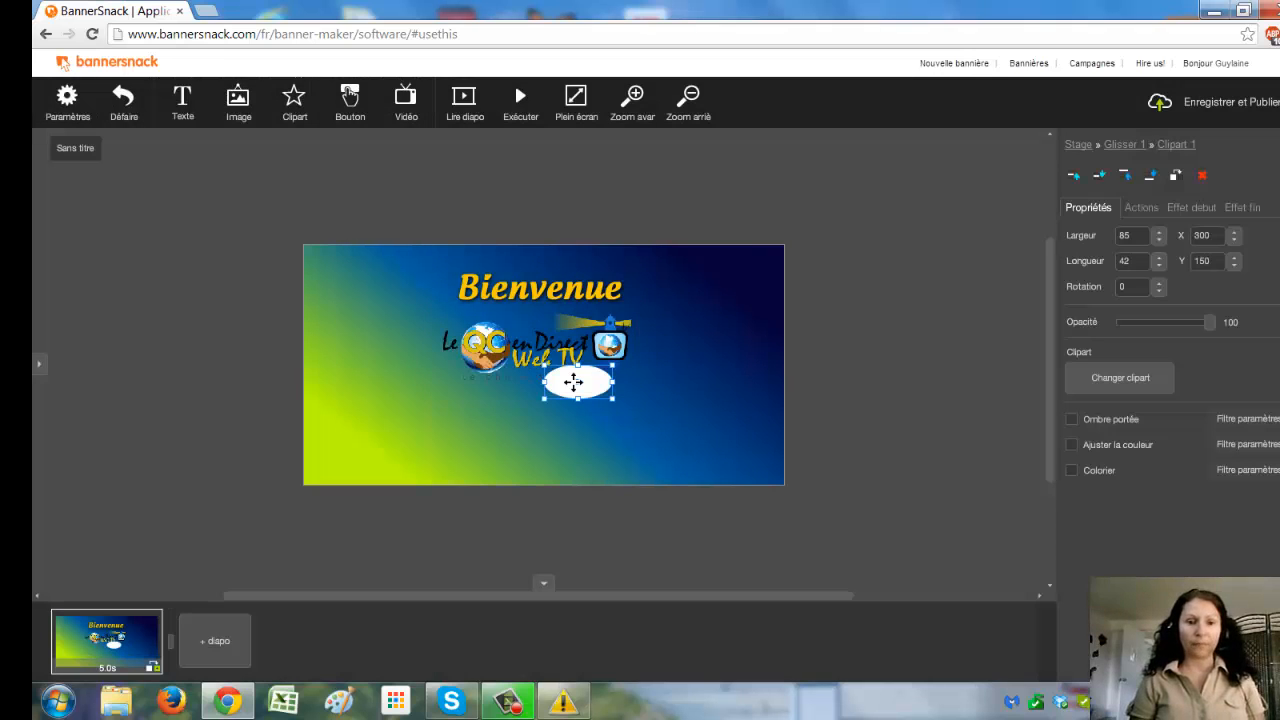
{"action": "left_click_drag", "start_coordinate": [582, 386], "coordinate": [730, 366]}
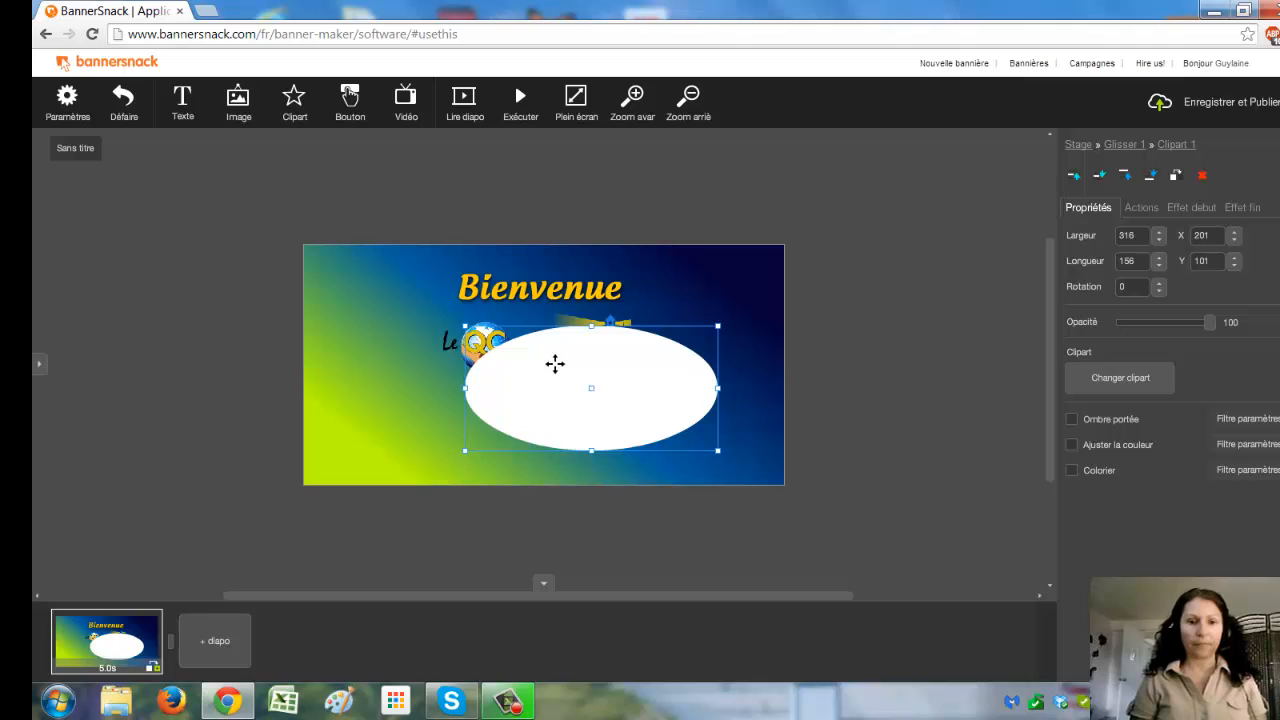
{"action": "left_click_drag", "start_coordinate": [557, 366], "coordinate": [487, 385]}
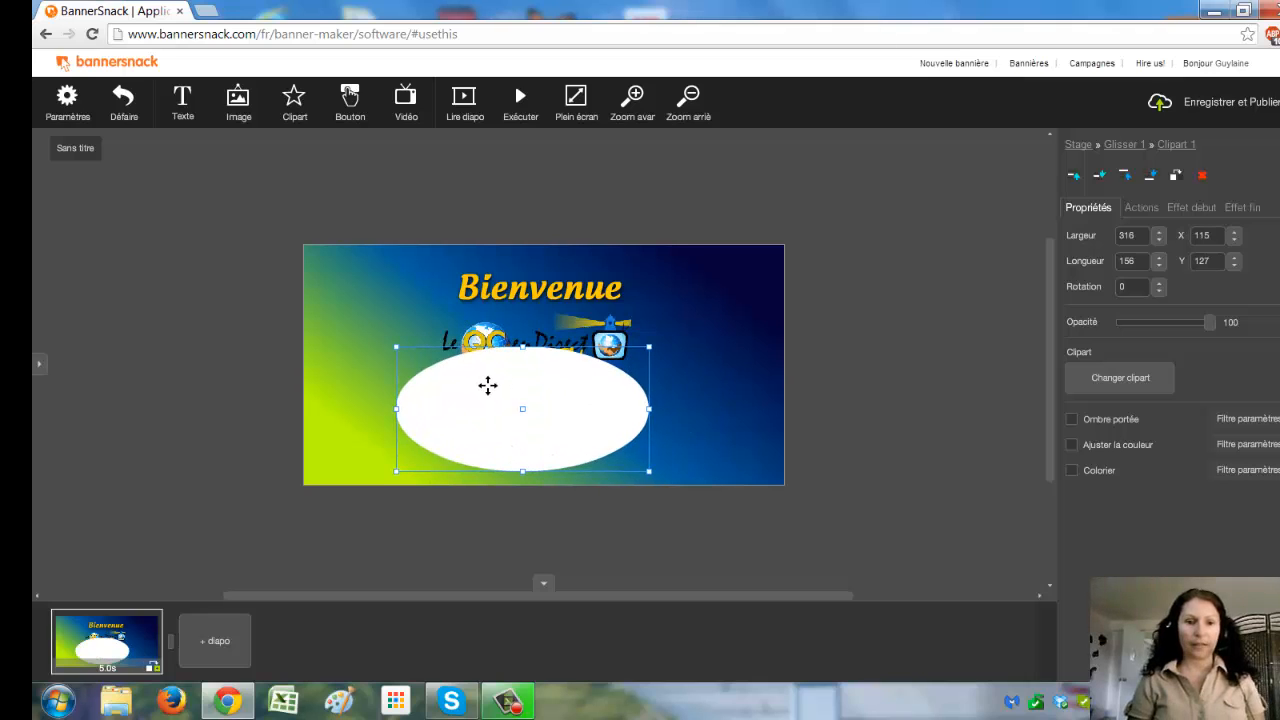
Move the logo onto the white ellipse, bring it to the front and position it at about X 137, Y 138
{"action": "left_click", "coordinate": [617, 337]}
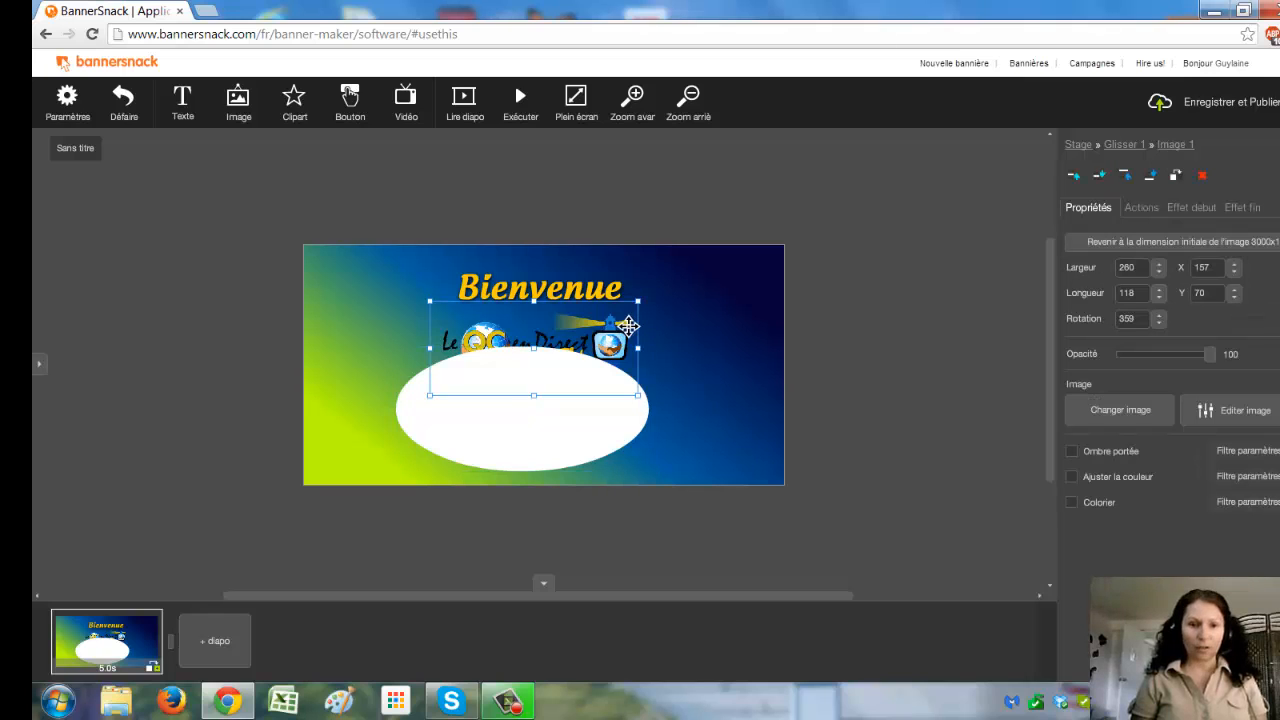
{"action": "left_click_drag", "start_coordinate": [617, 330], "coordinate": [604, 394]}
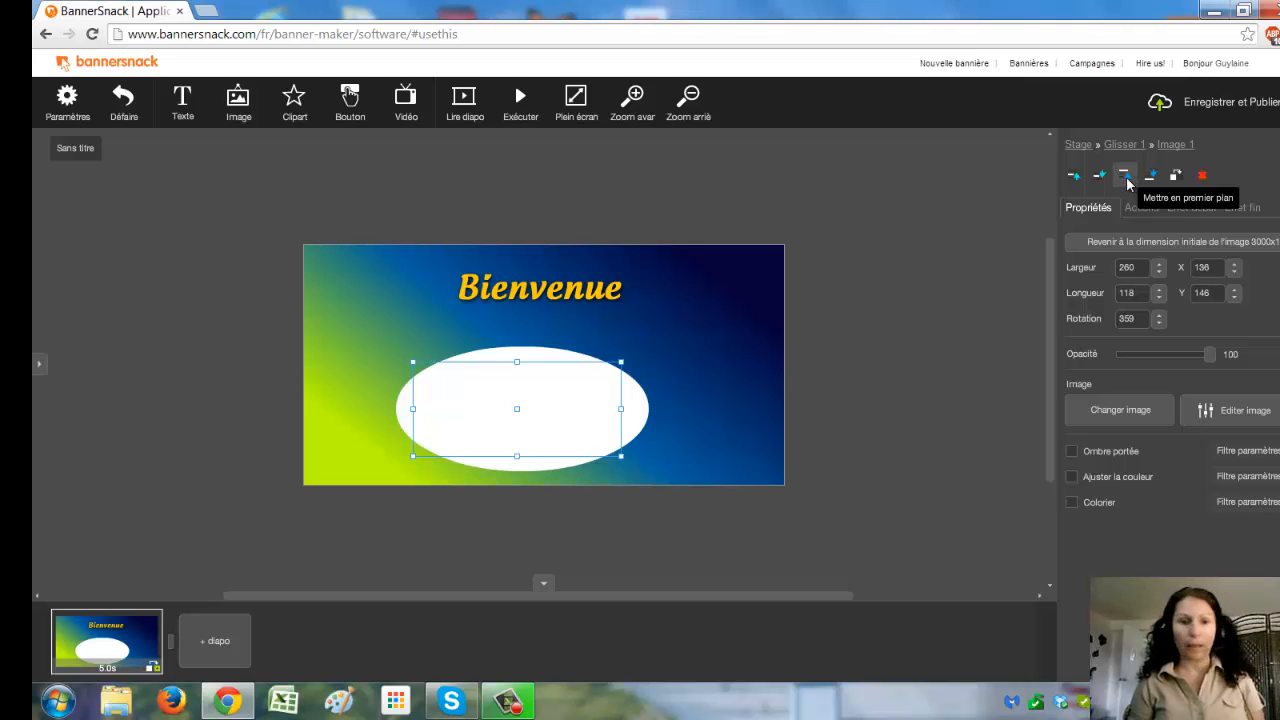
{"action": "left_click", "coordinate": [1125, 177]}
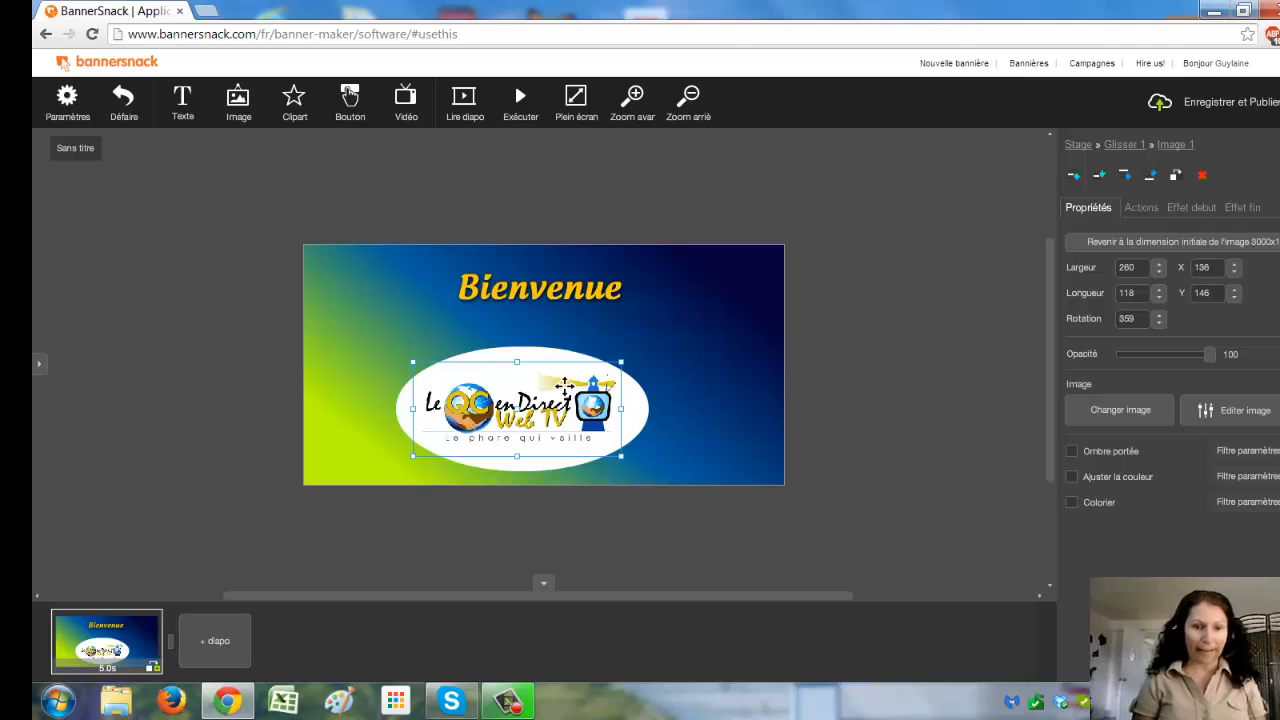
{"action": "left_click_drag", "start_coordinate": [540, 395], "coordinate": [541, 387]}
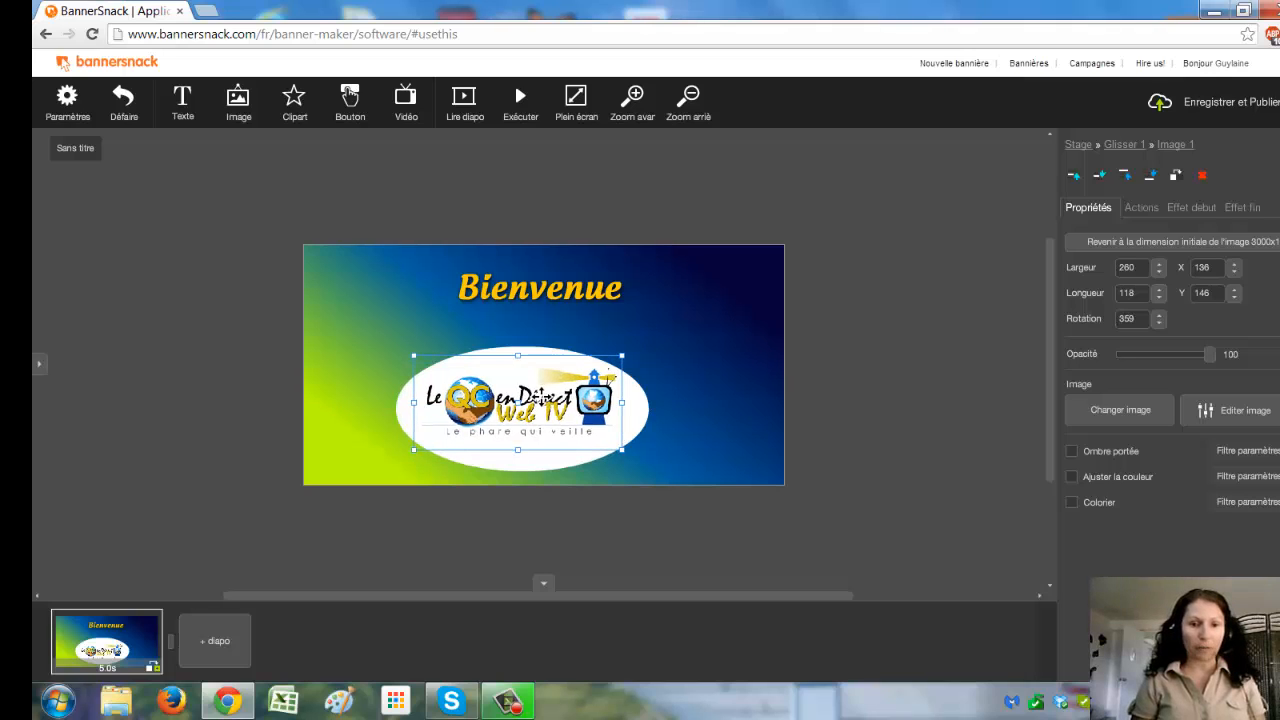
{"action": "left_click", "coordinate": [751, 399]}
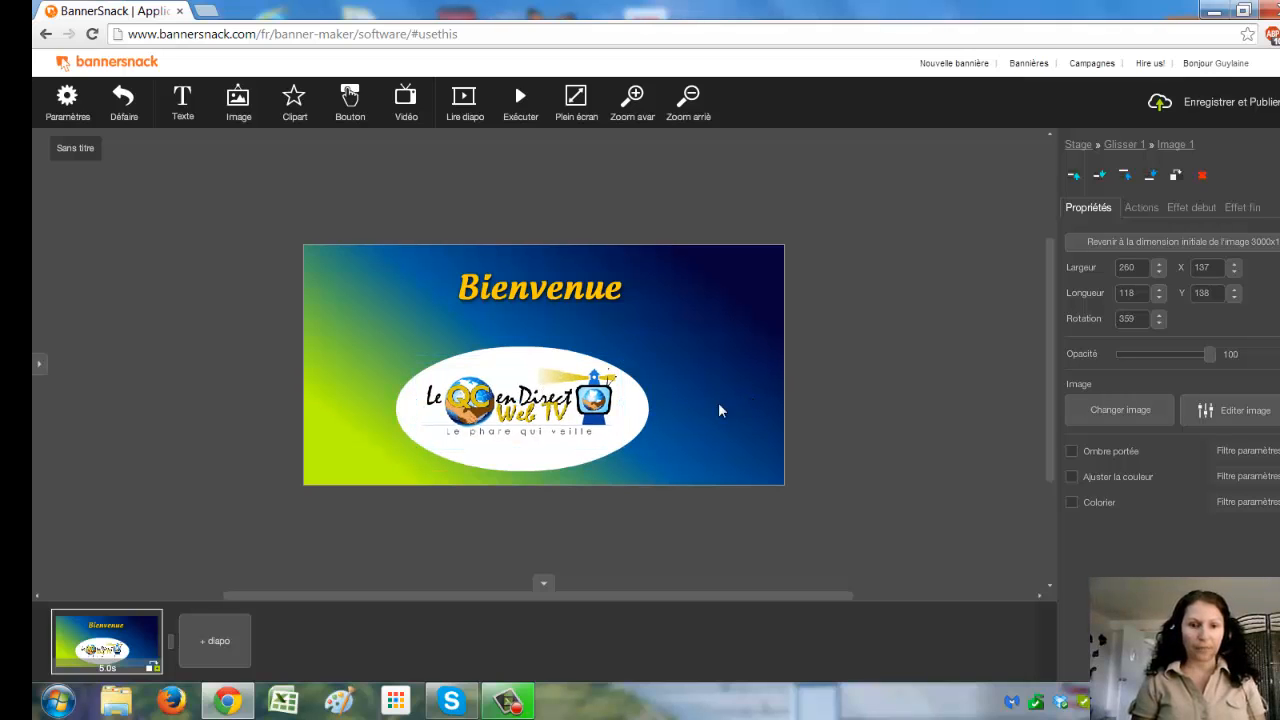
Colour the ellipse clipart green with the tint at 100 and lower its opacity to 41
{"action": "left_click", "coordinate": [644, 411]}
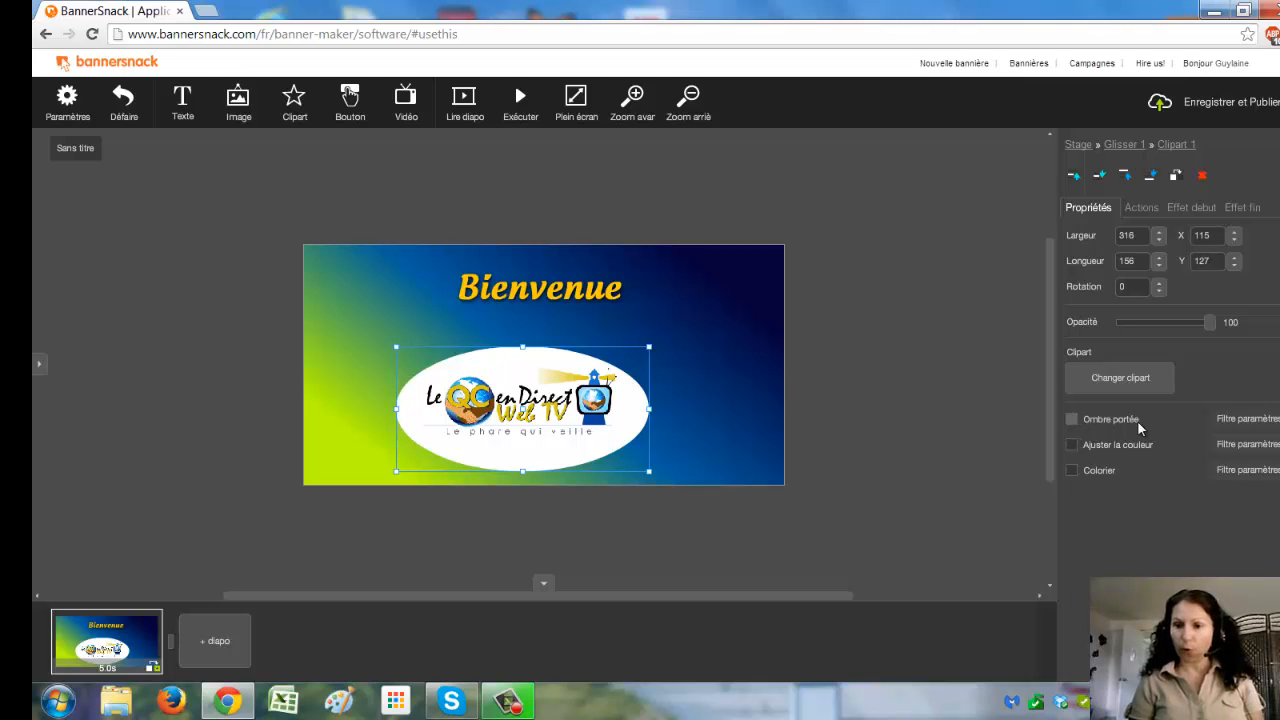
{"action": "left_click", "coordinate": [1072, 471]}
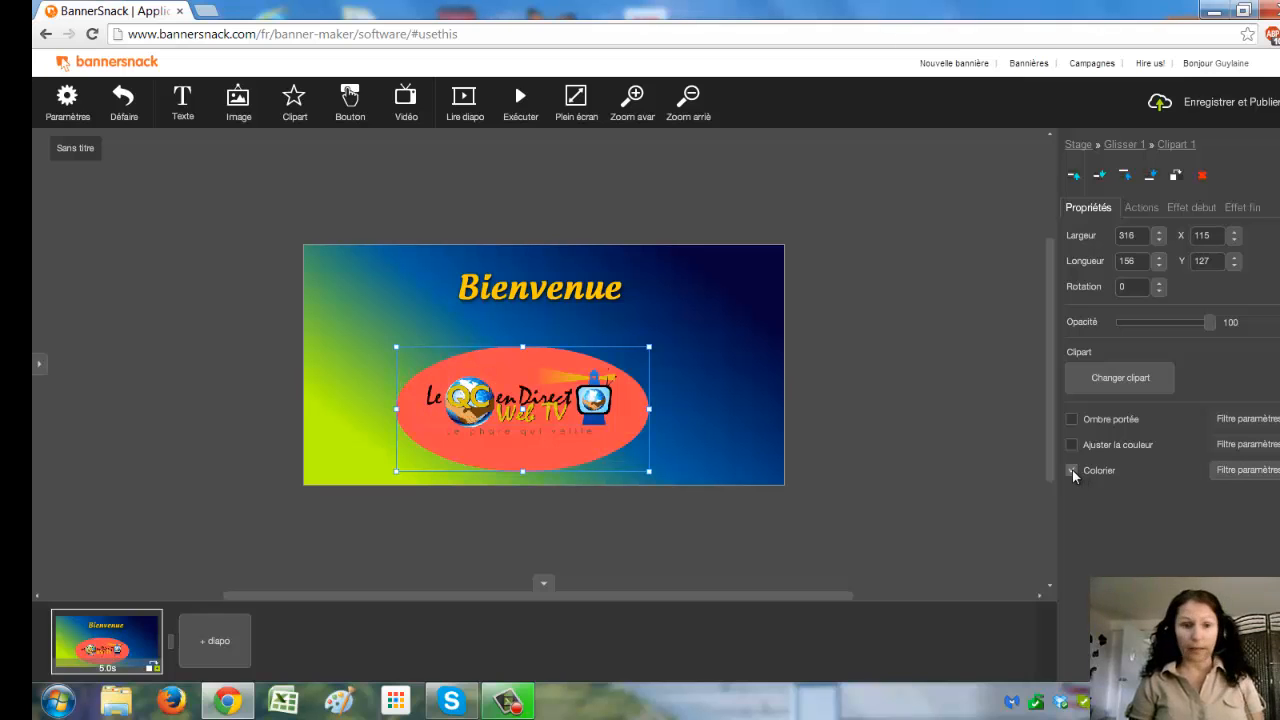
{"action": "left_click", "coordinate": [1240, 474]}
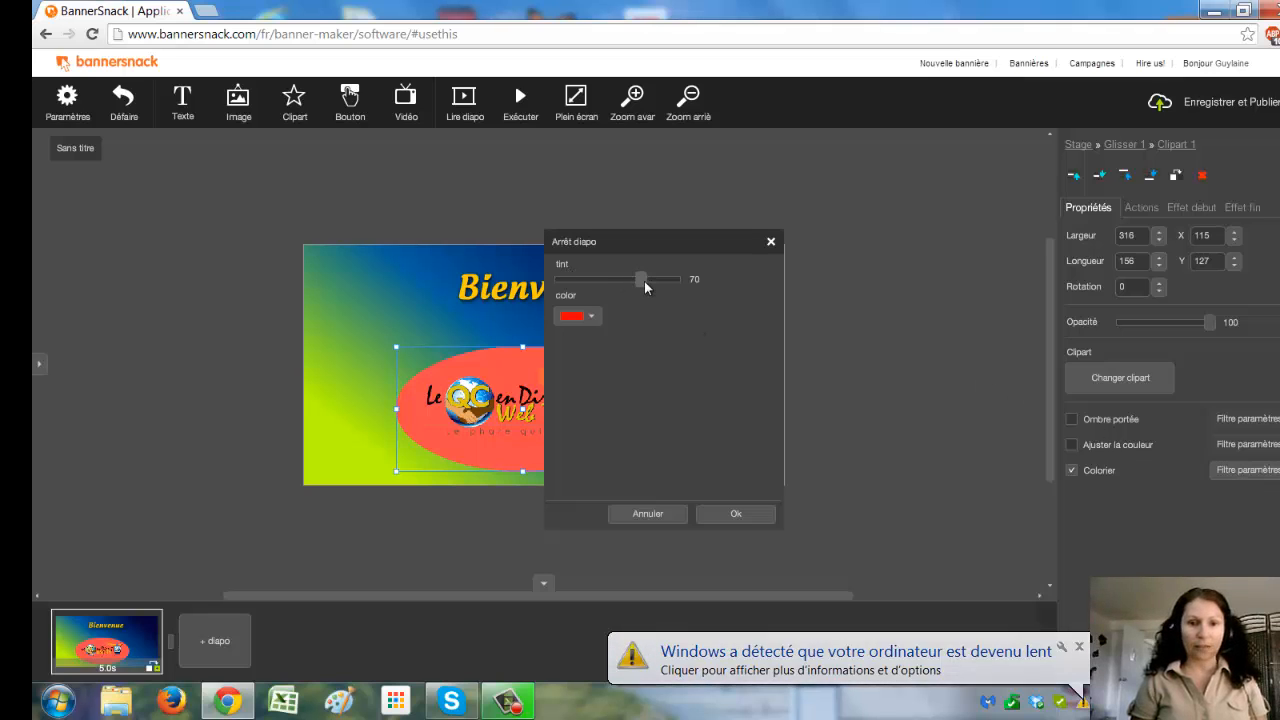
{"action": "left_click_drag", "start_coordinate": [644, 281], "coordinate": [700, 286]}
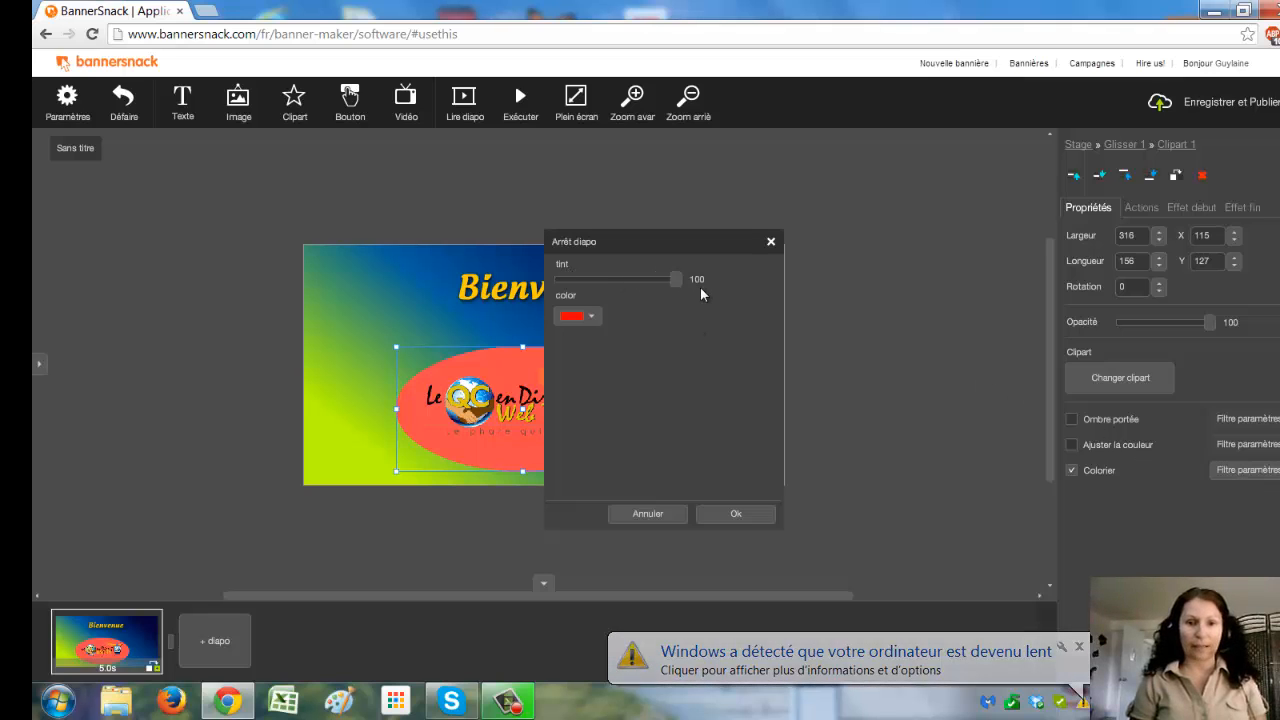
{"action": "left_click", "coordinate": [593, 318]}
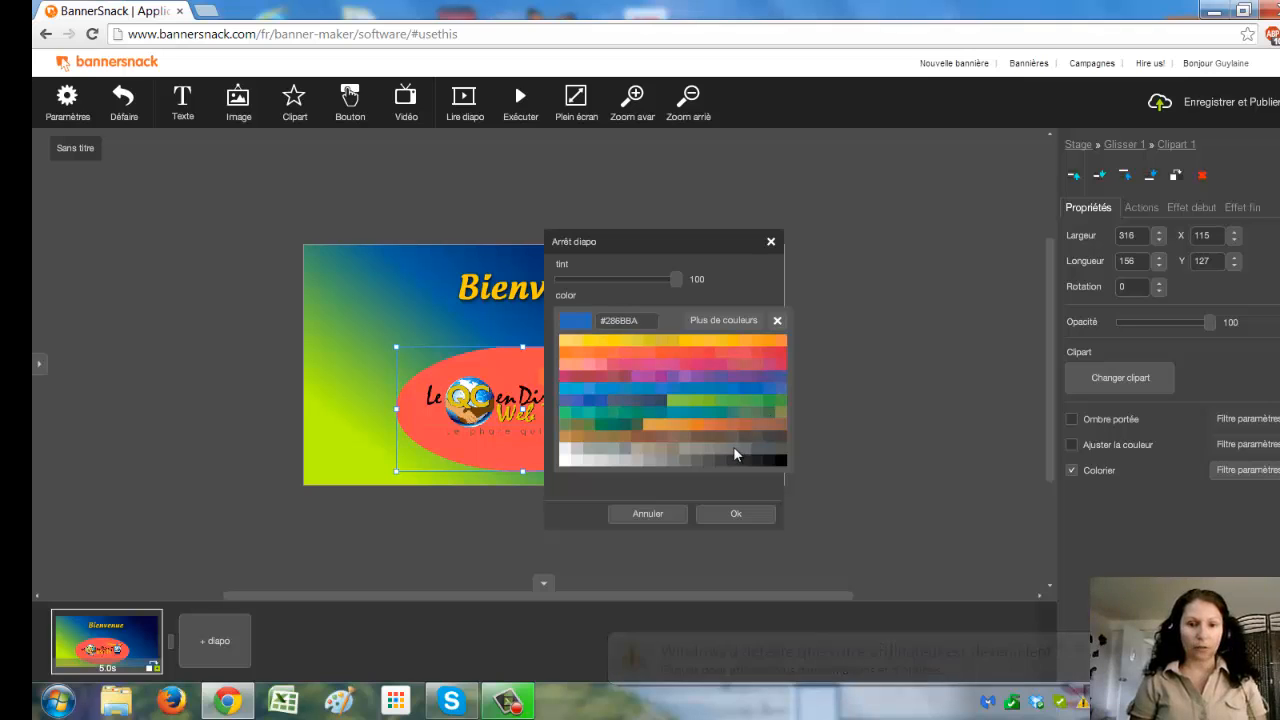
{"action": "left_click", "coordinate": [781, 461]}
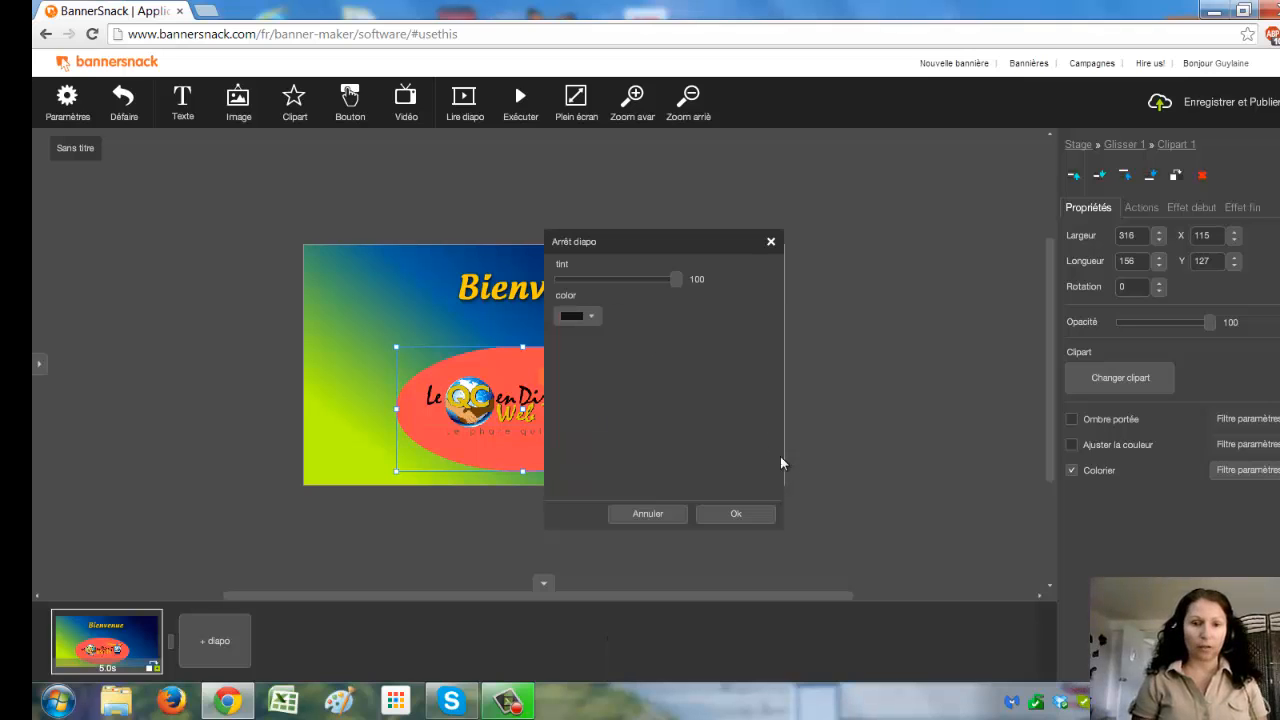
{"action": "left_click", "coordinate": [593, 317]}
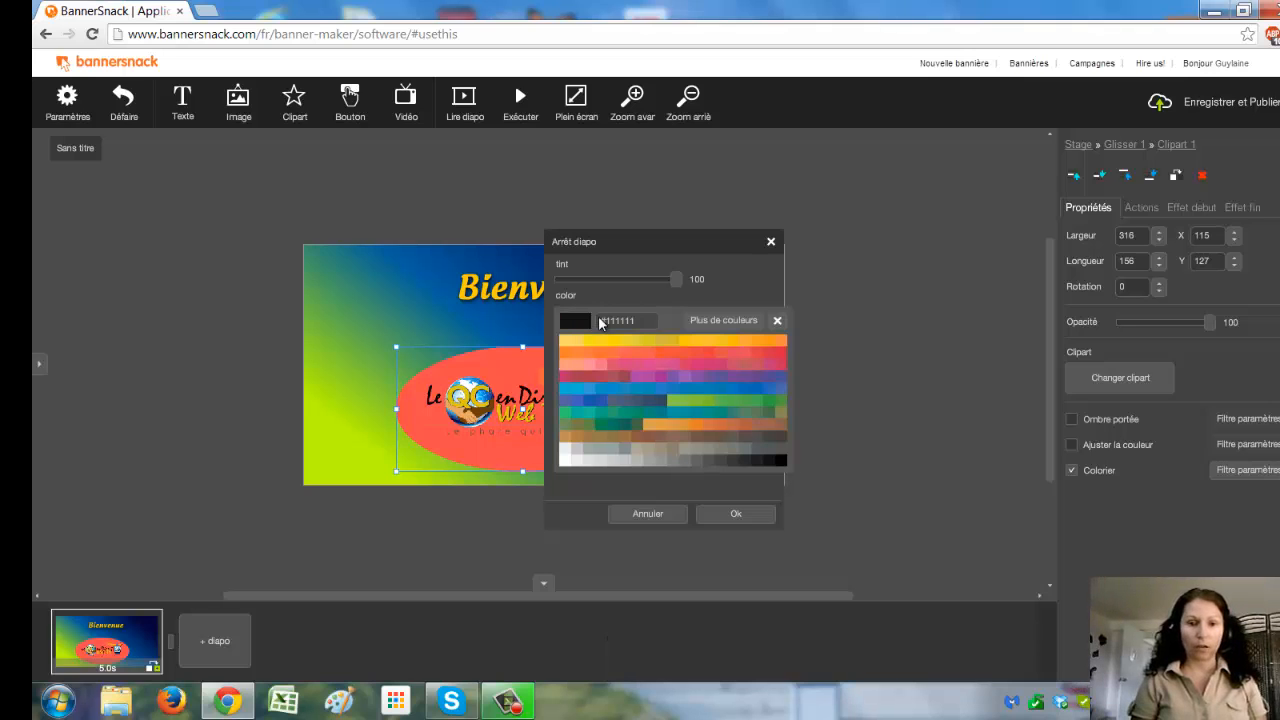
{"action": "left_click", "coordinate": [709, 403]}
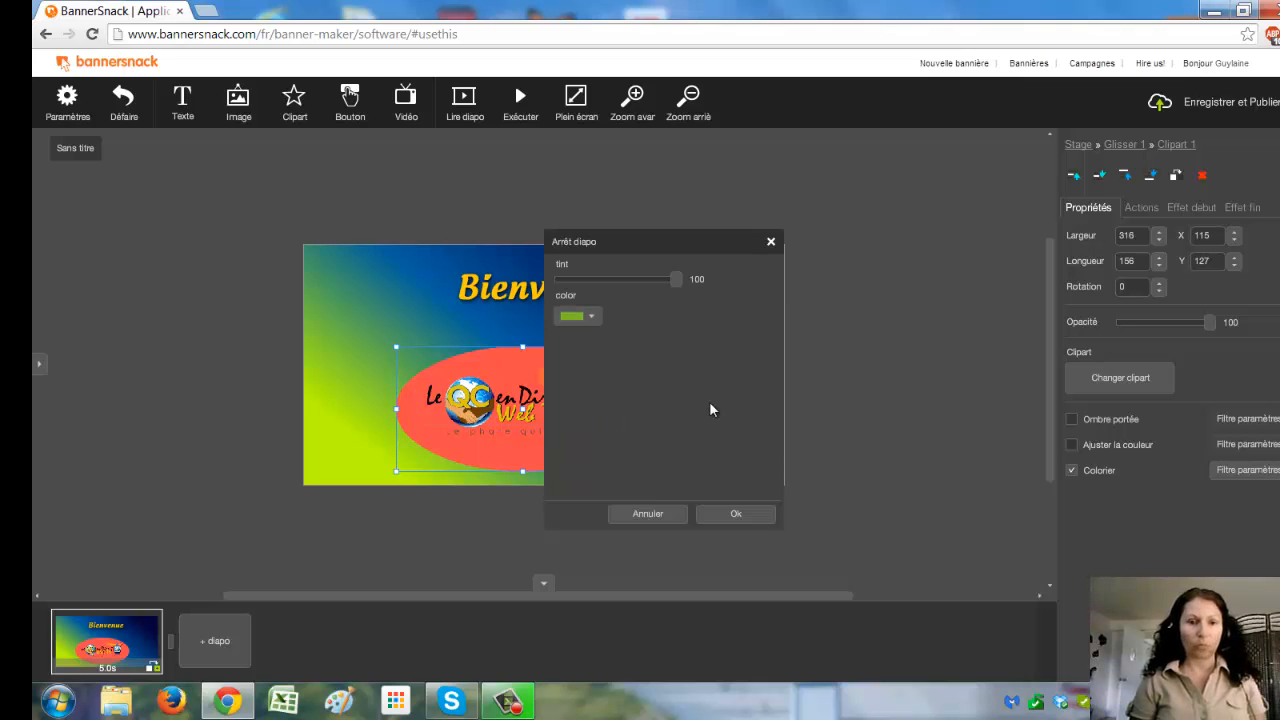
{"action": "left_click", "coordinate": [736, 514]}
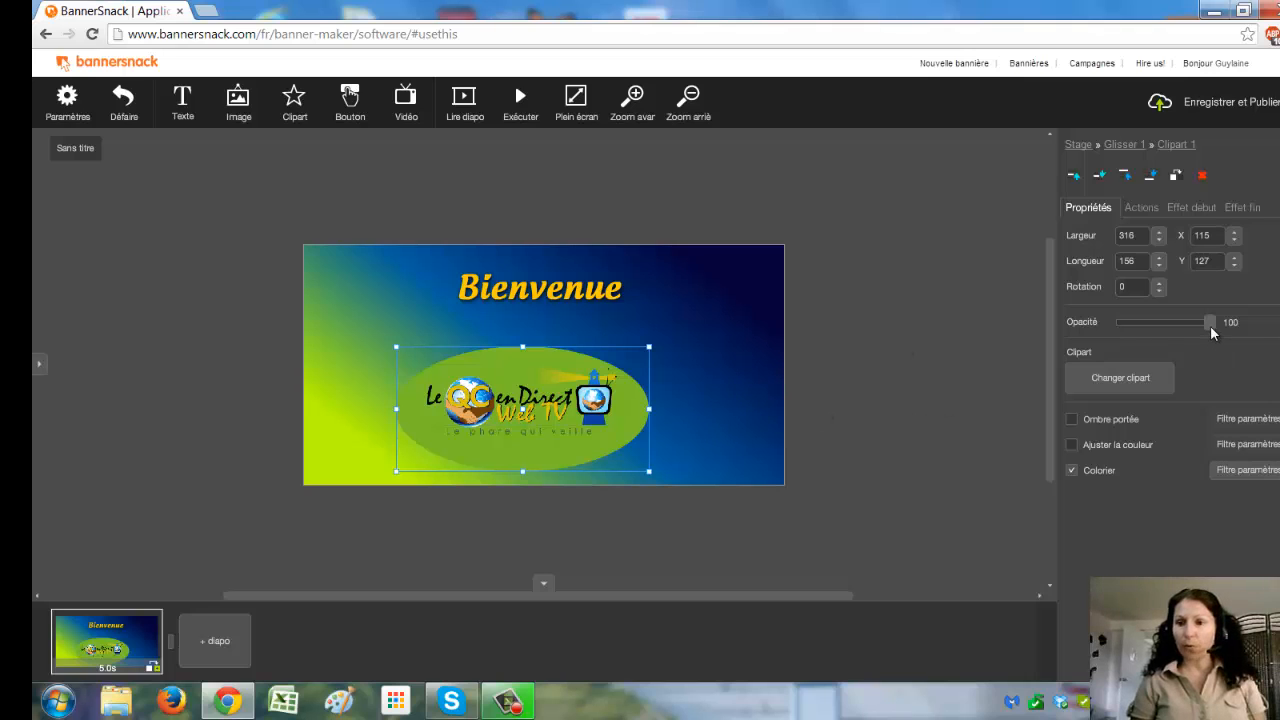
{"action": "left_click_drag", "start_coordinate": [1212, 333], "coordinate": [1159, 333]}
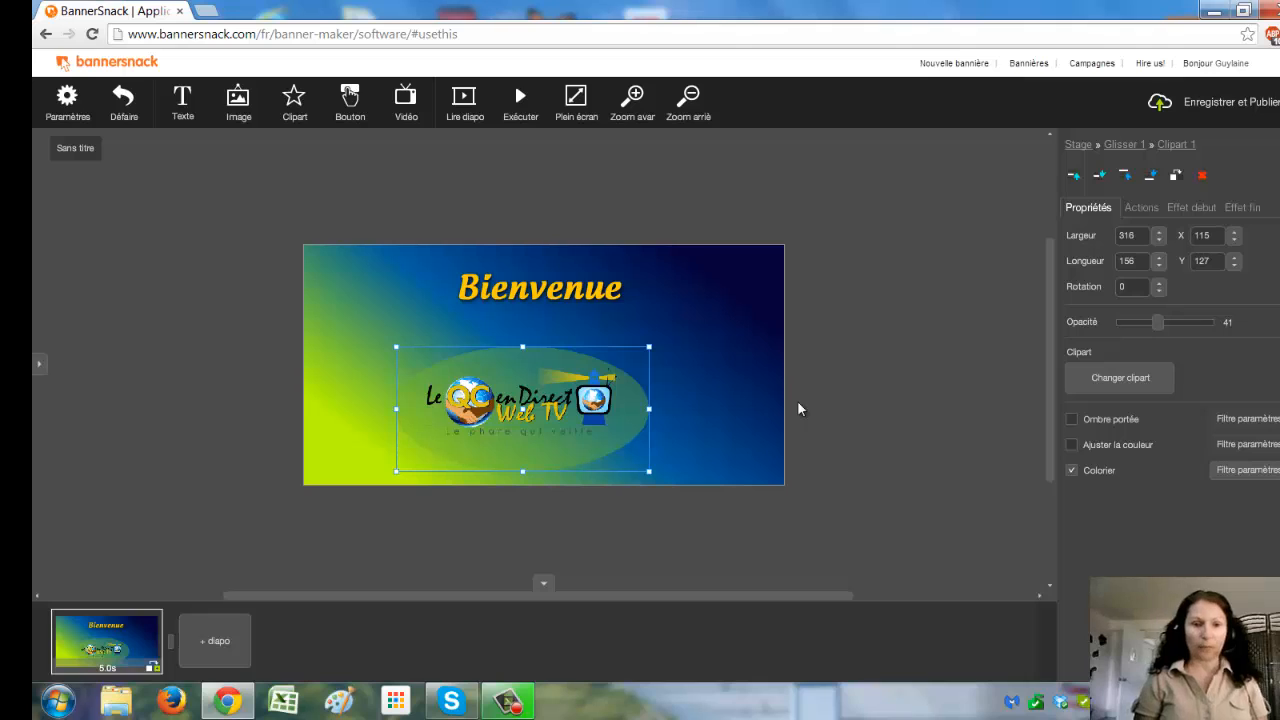
{"action": "left_click", "coordinate": [737, 408]}
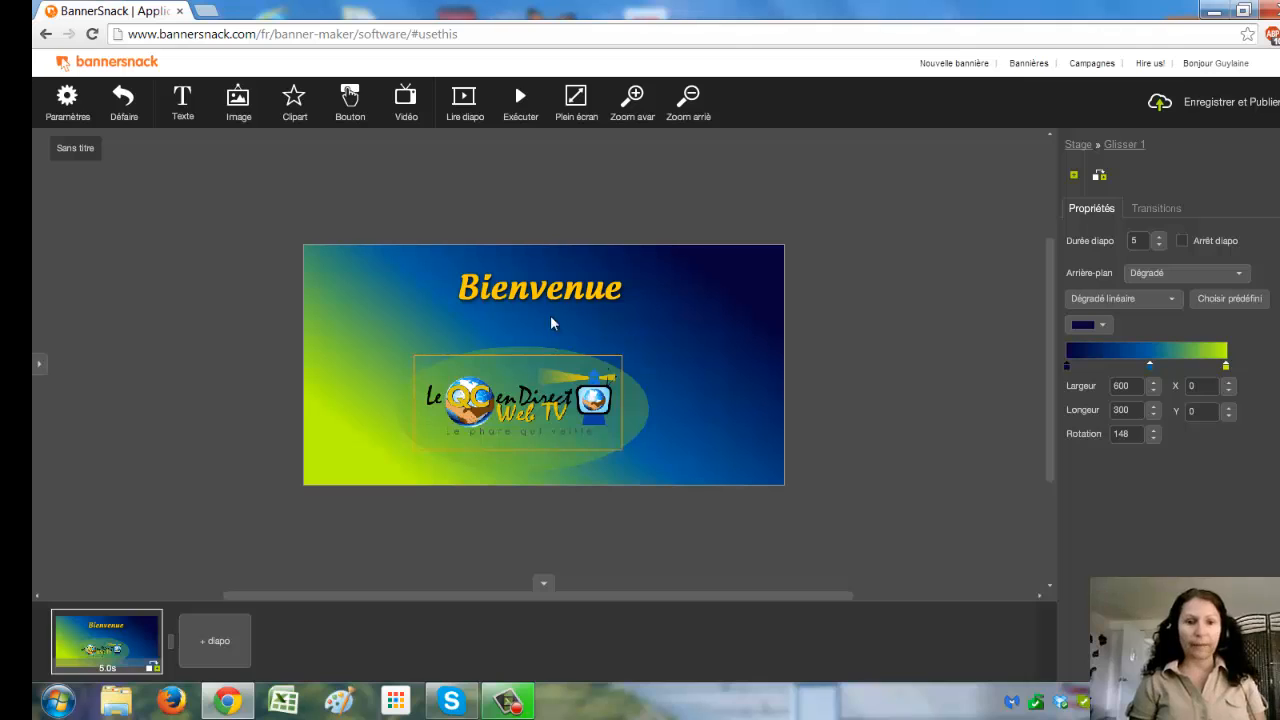
{"action": "left_click", "coordinate": [571, 300]}
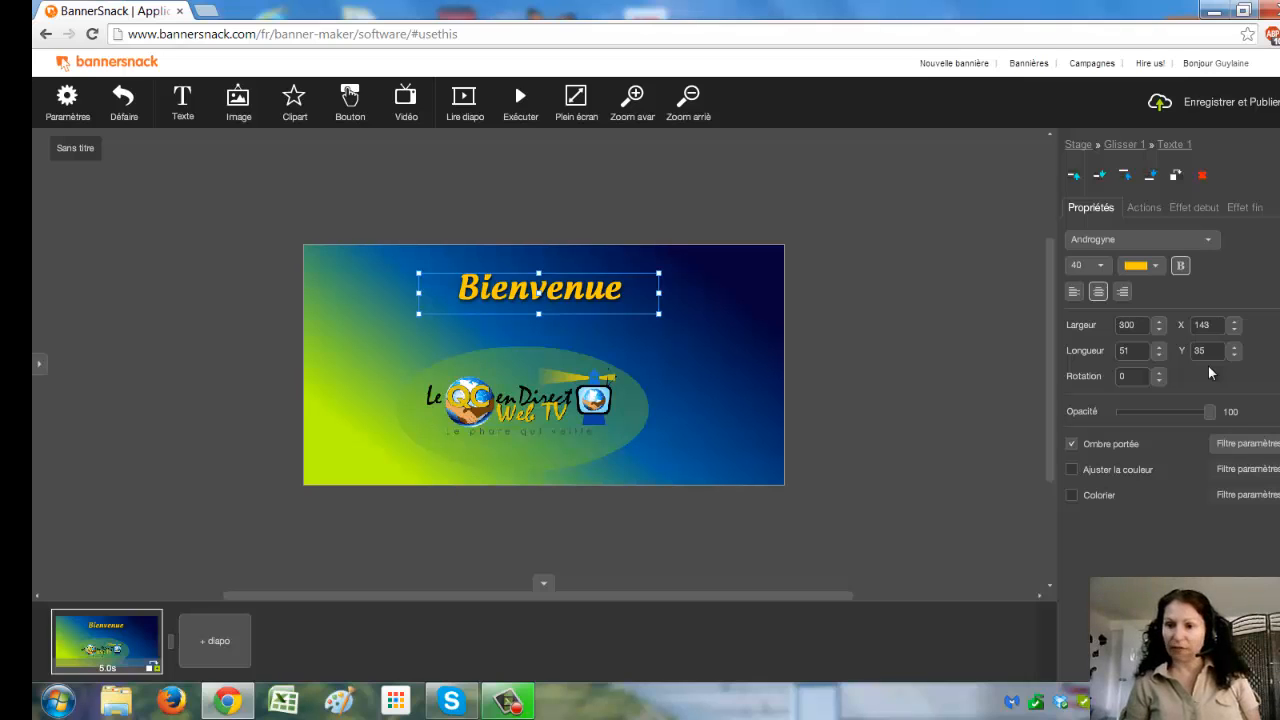
{"action": "mouse_move", "coordinate": [1211, 411]}
{"action": "left_mouse_down"}
{"action": "mouse_move", "coordinate": [1136, 418]}
{"action": "mouse_move", "coordinate": [1236, 416]}
{"action": "left_mouse_up"}
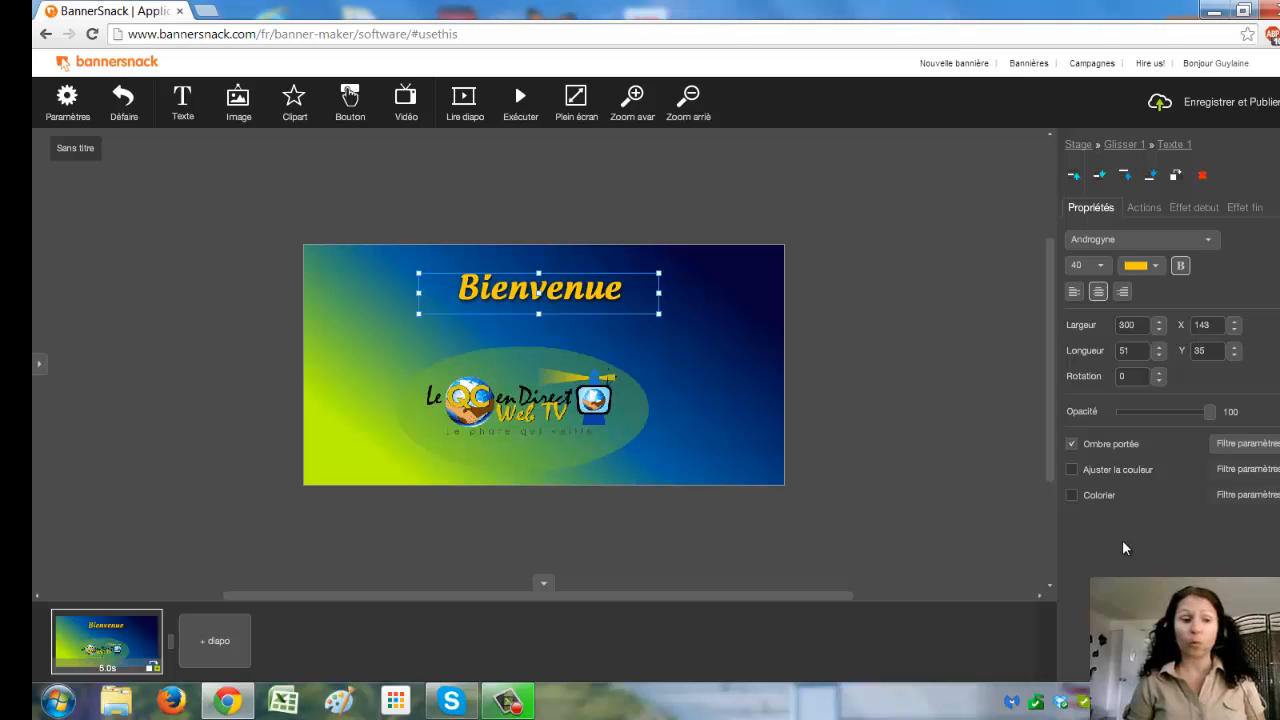
{"action": "left_click", "coordinate": [929, 380]}
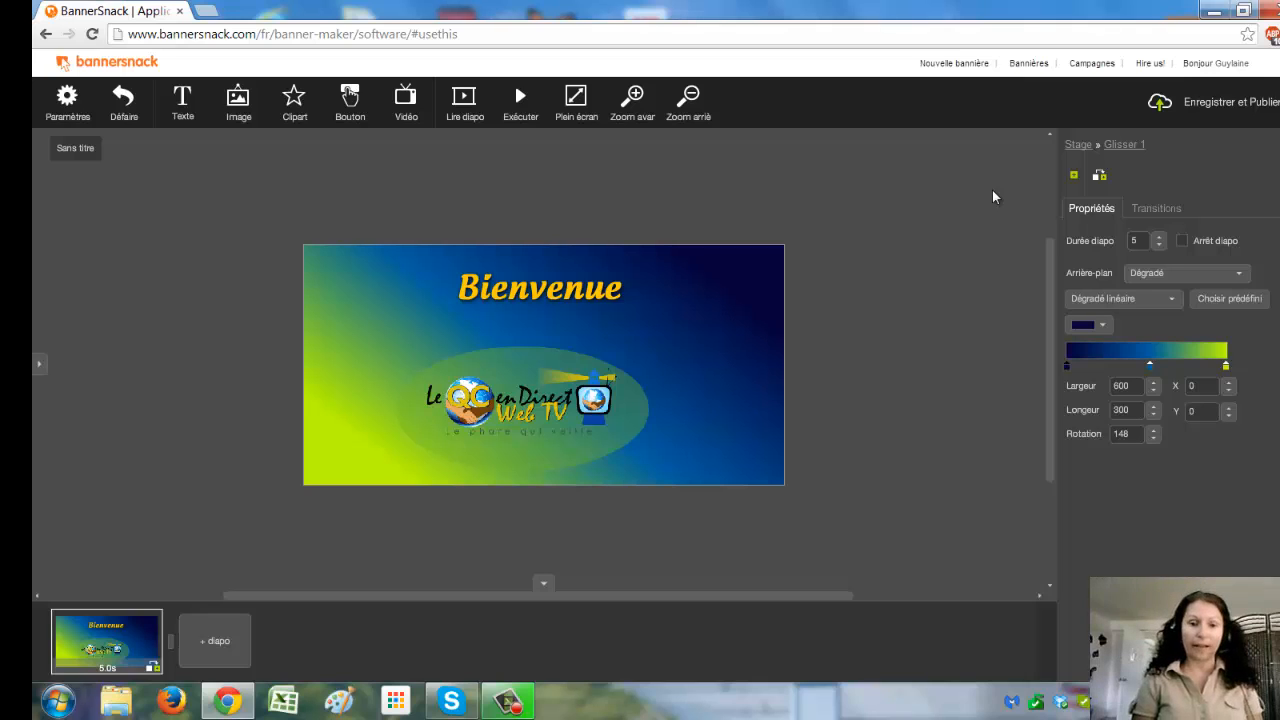
Capture the screen showing the finished banner, switch to Paint and paste the screenshot into the blank image
{"action": "key", "text": "Print"}
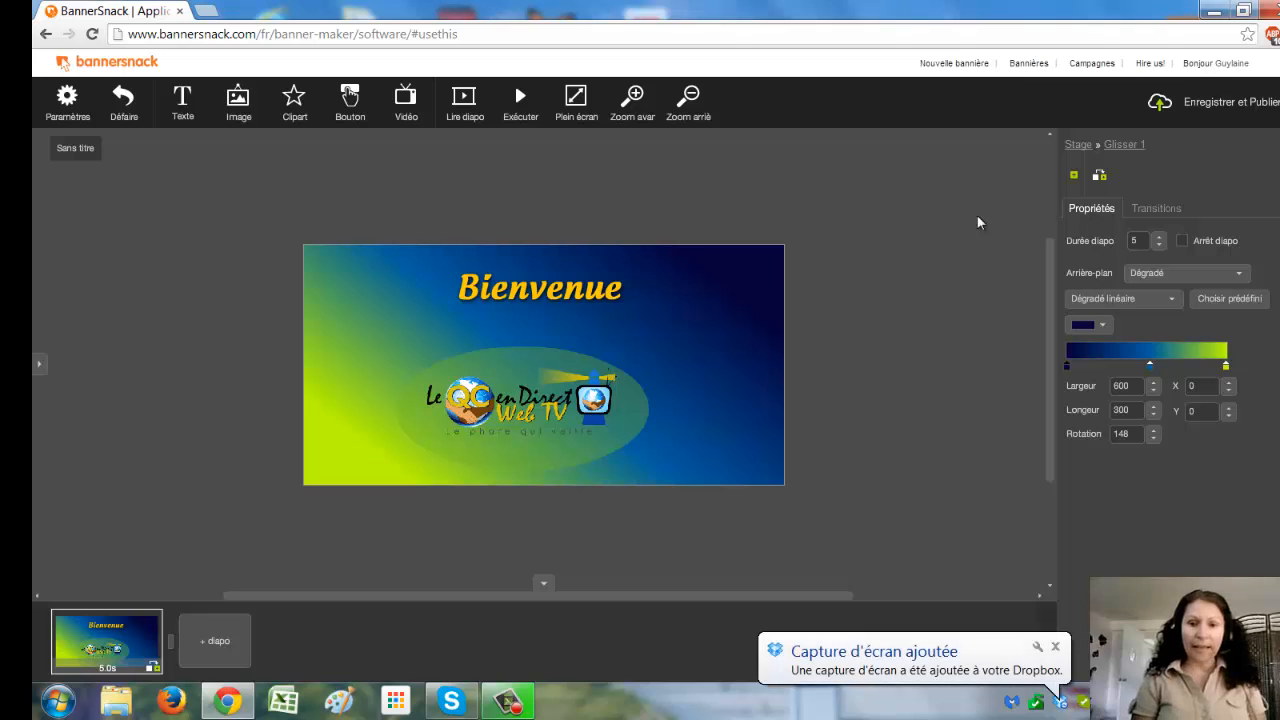
{"action": "left_click", "coordinate": [338, 704]}
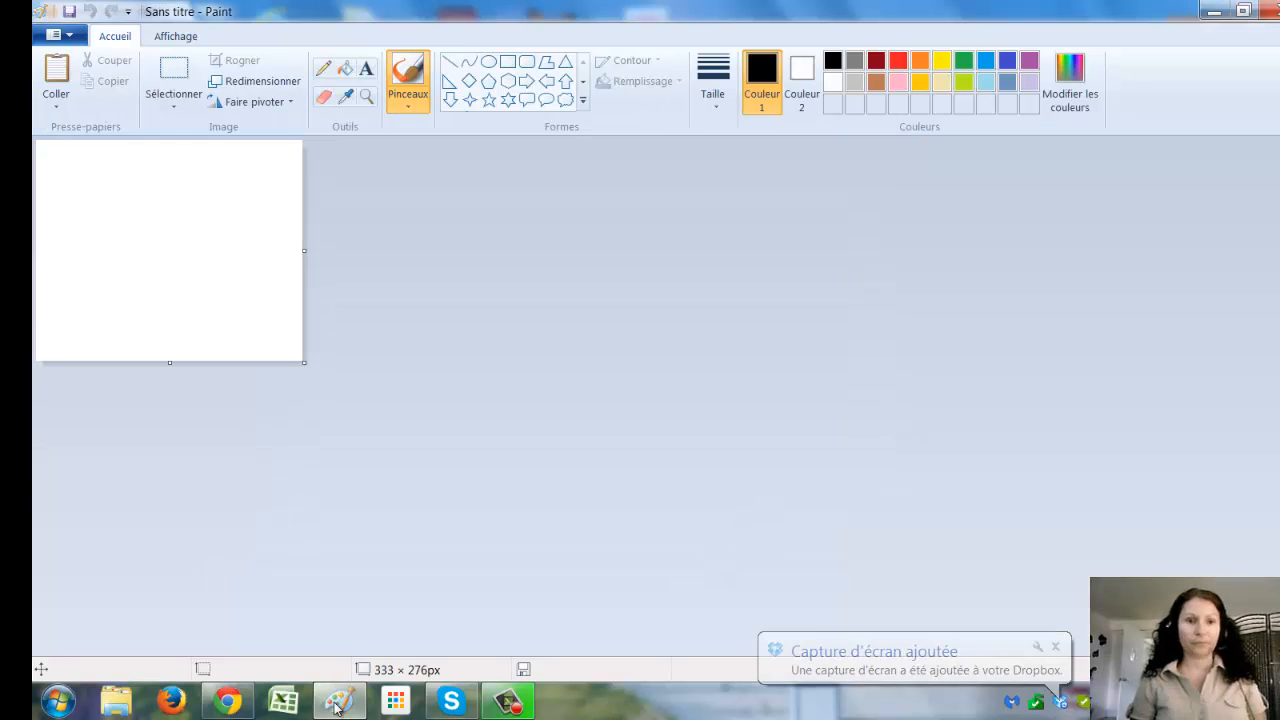
{"action": "left_click", "coordinate": [57, 72]}
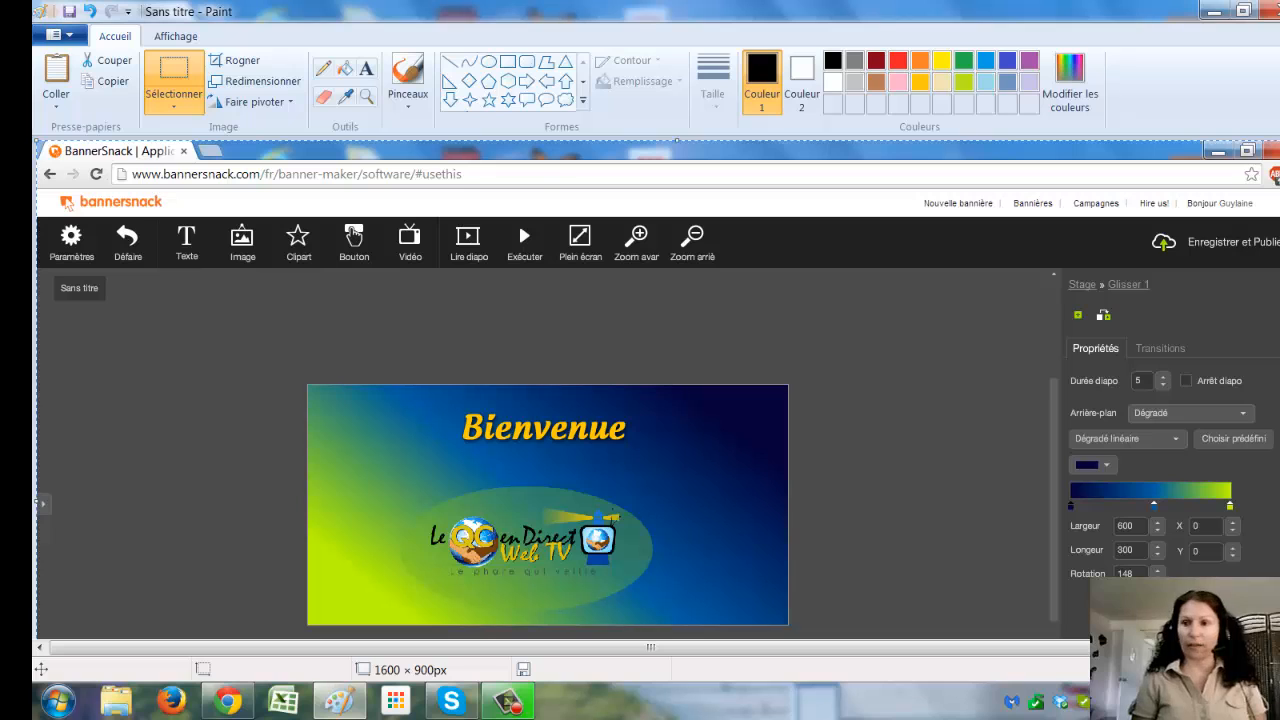
{"action": "left_click_drag", "start_coordinate": [518, 221], "coordinate": [518, 112]}
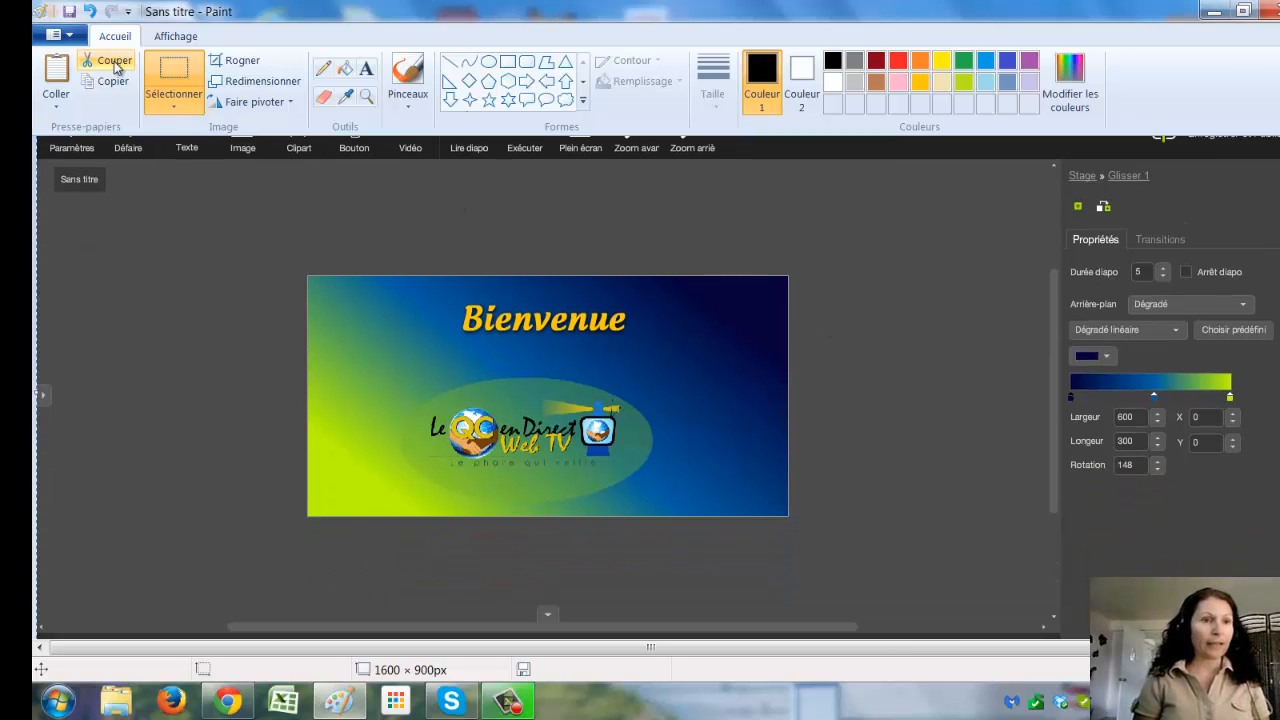
Select the banner area of the screenshot, about 601 x 299 px, and cut it out
{"action": "left_click", "coordinate": [176, 72]}
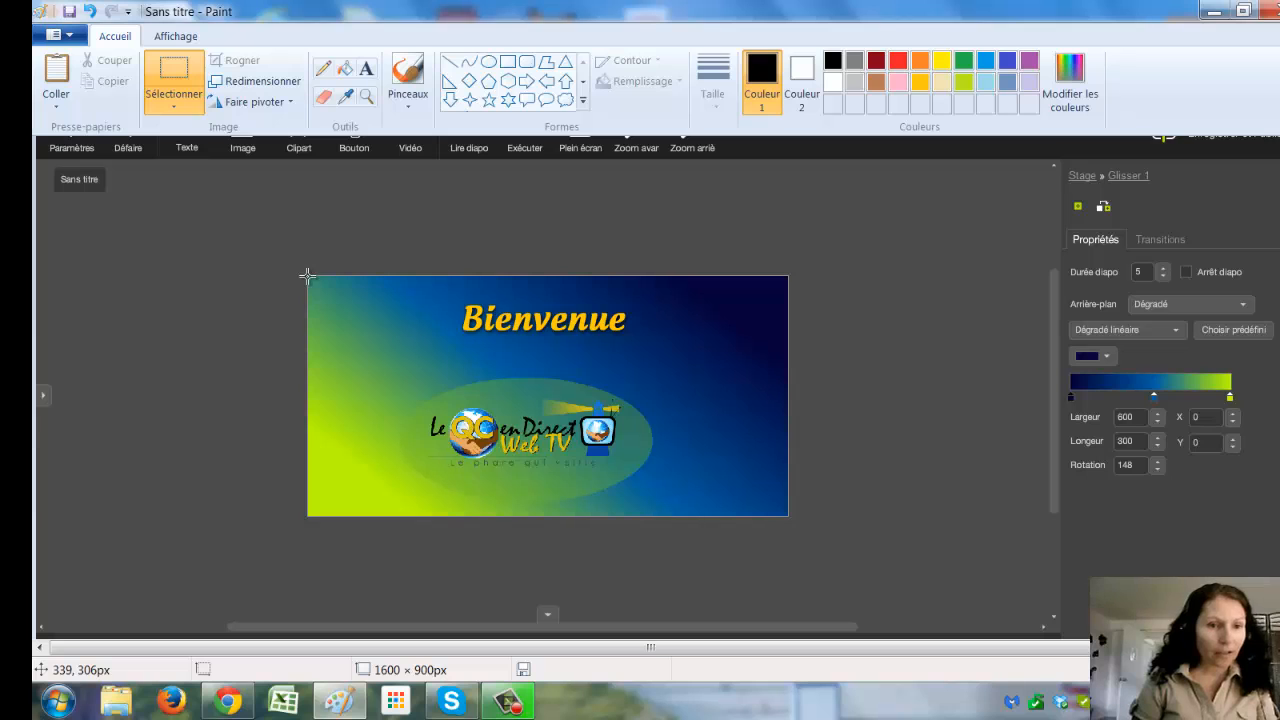
{"action": "left_click_drag", "start_coordinate": [307, 275], "coordinate": [787, 515]}
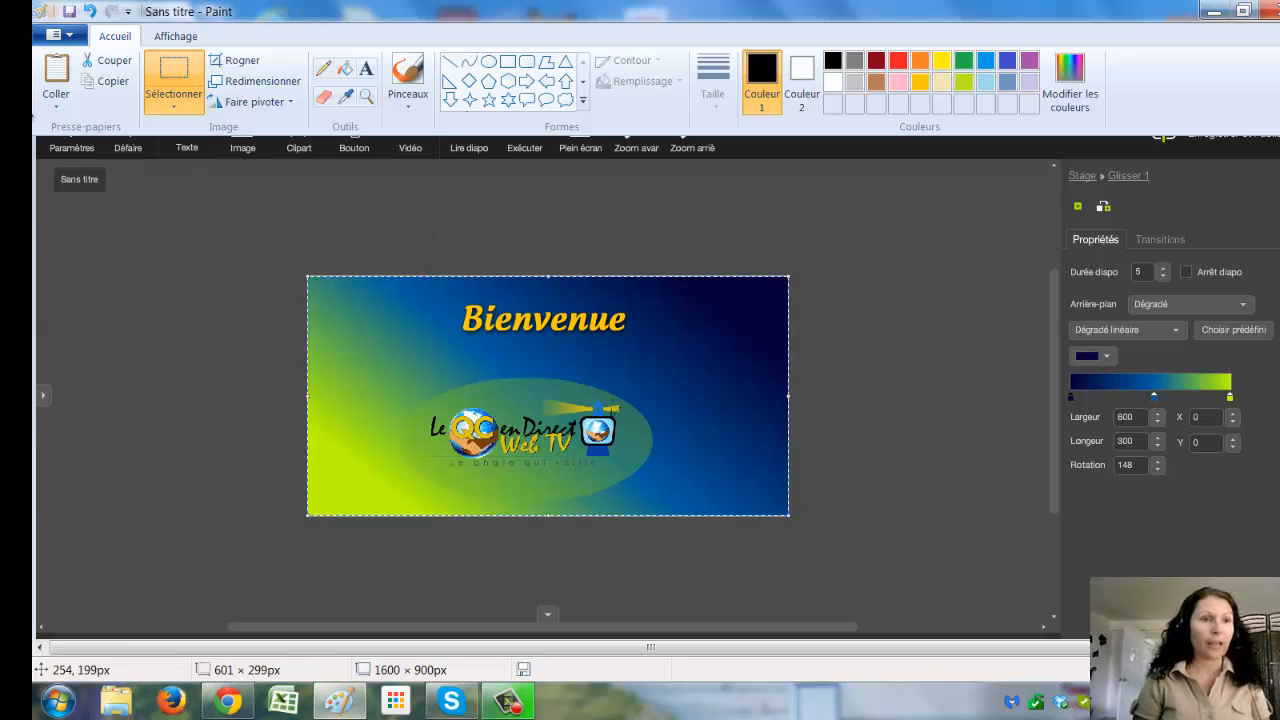
{"action": "left_click", "coordinate": [126, 63]}
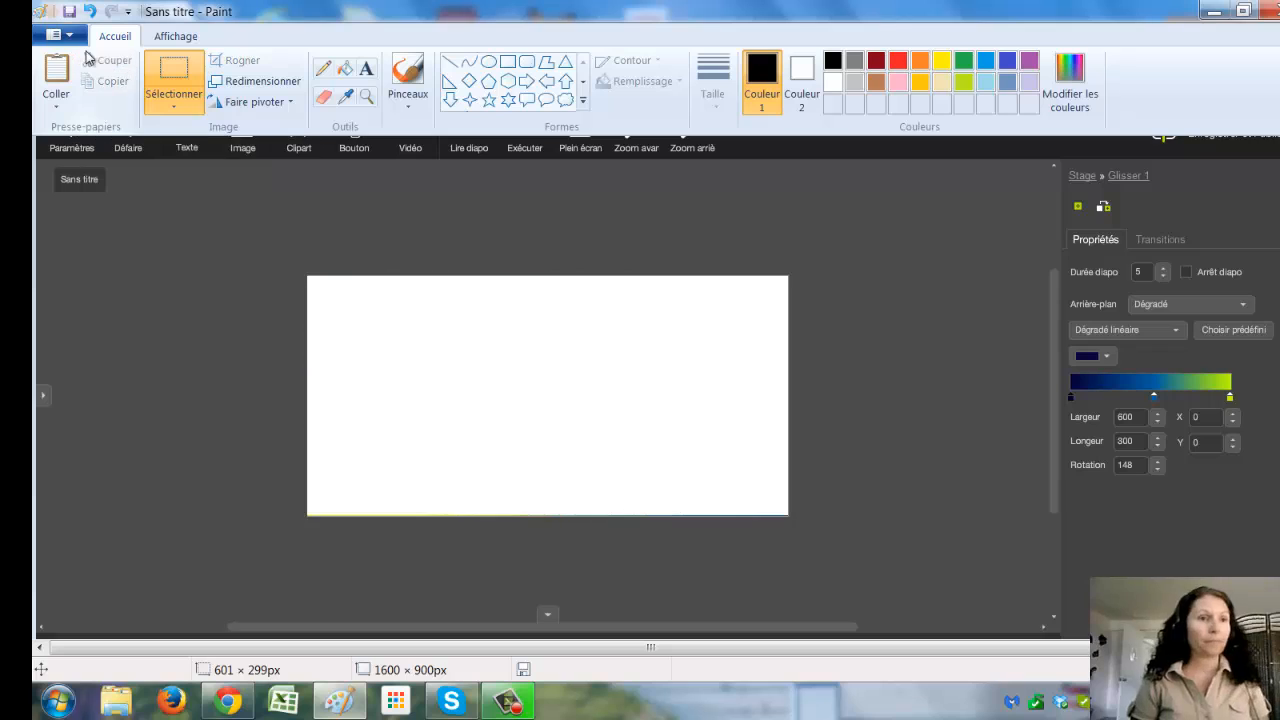
Start a new image without saving the screenshot and paste the cut-out banner into it
{"action": "left_click", "coordinate": [60, 35]}
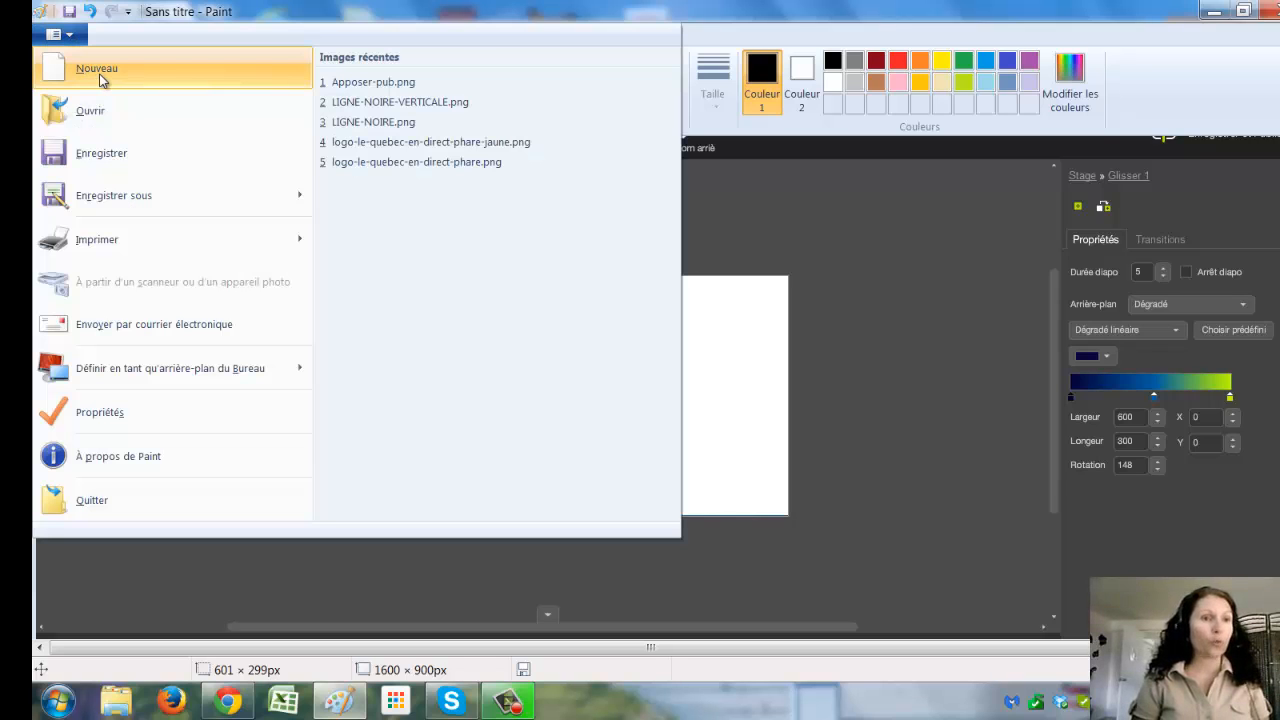
{"action": "left_click", "coordinate": [99, 70]}
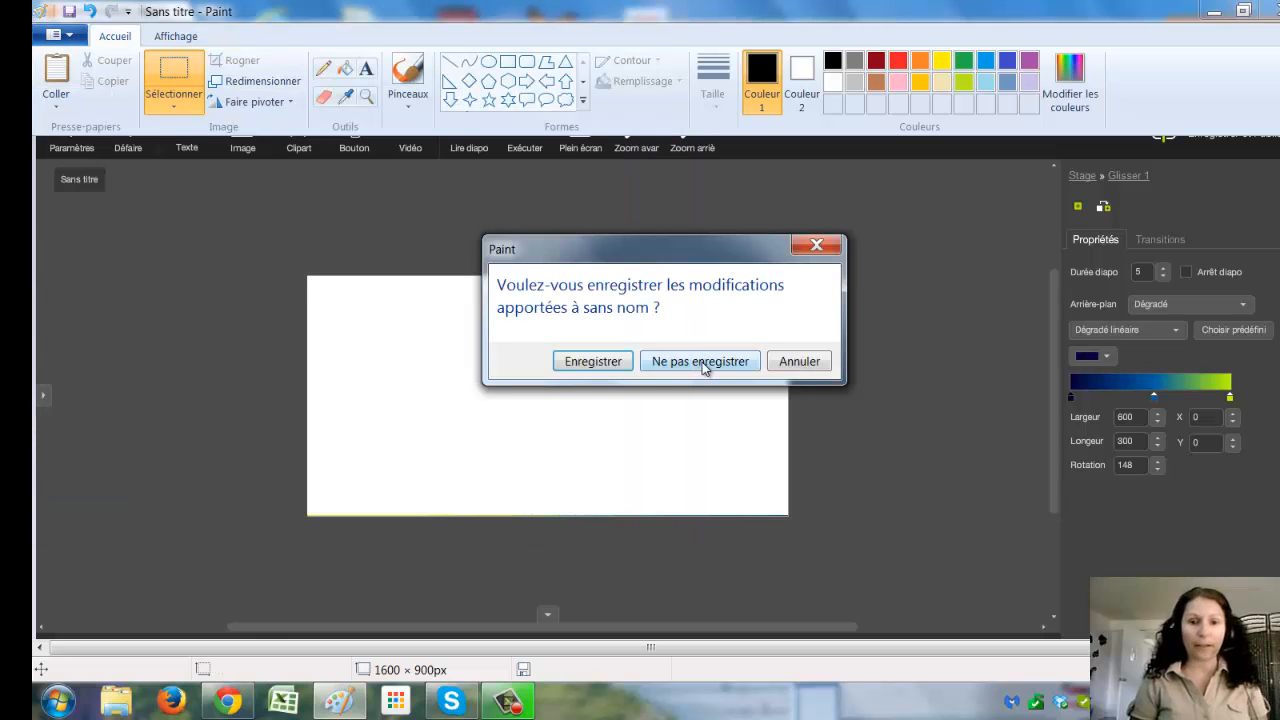
{"action": "left_click", "coordinate": [700, 362]}
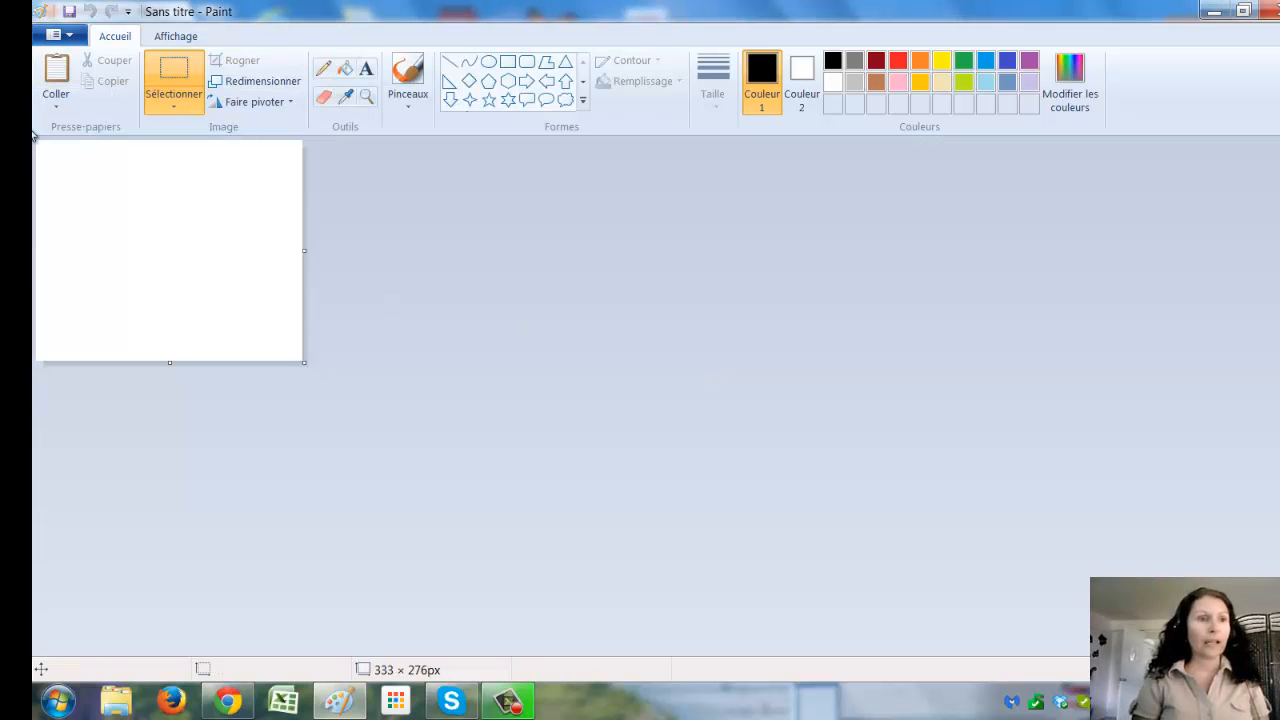
{"action": "left_click", "coordinate": [55, 90]}
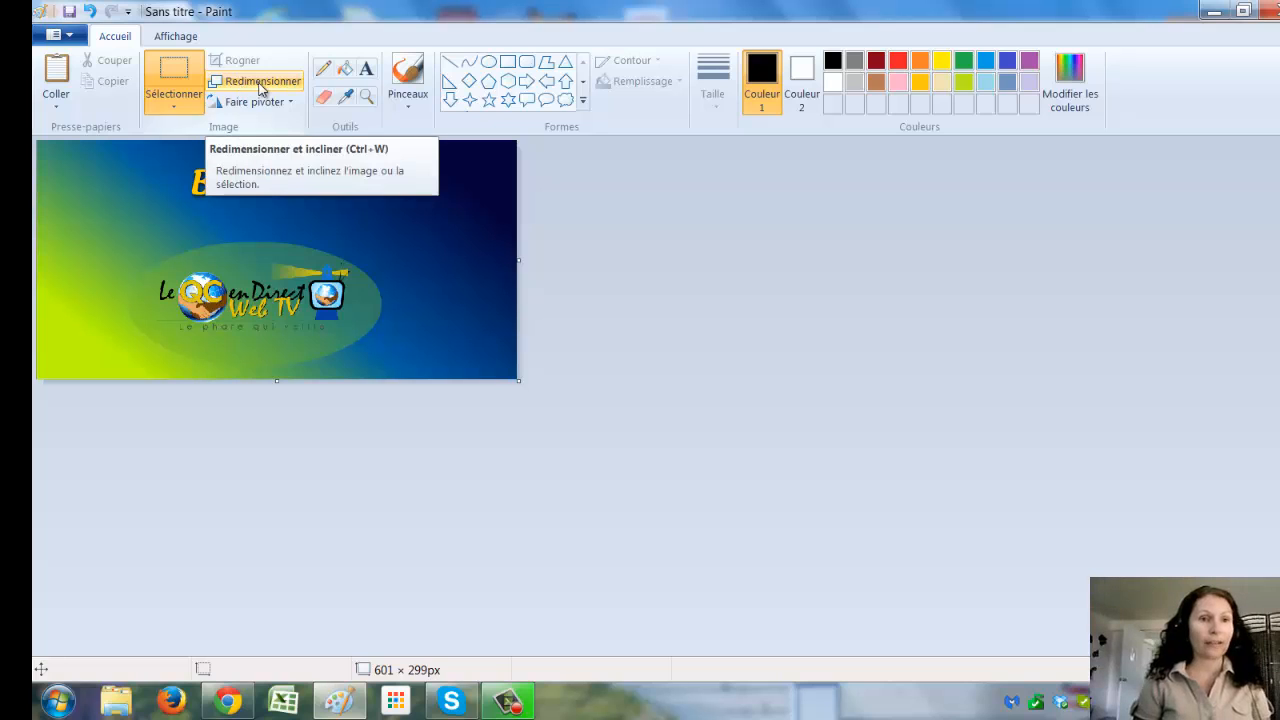
Resize the pasted banner to 600 x 300 pixels without keeping the proportions
{"action": "left_click", "coordinate": [259, 88]}
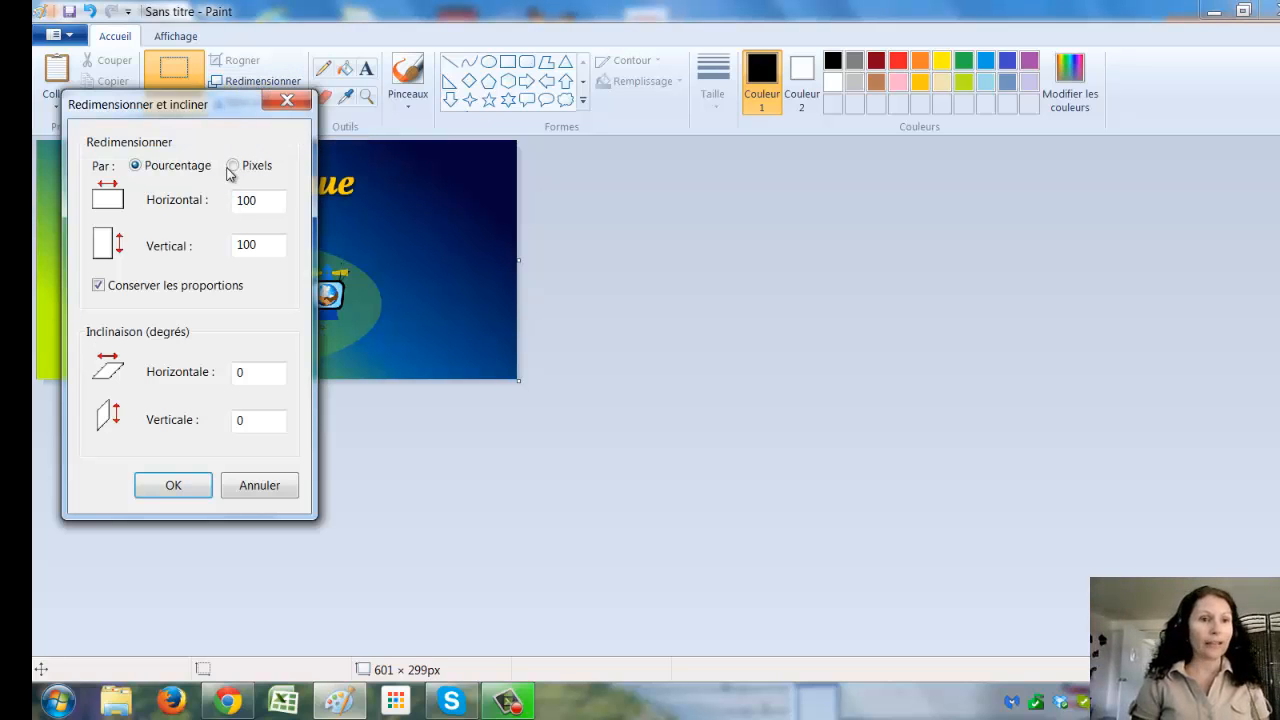
{"action": "left_click", "coordinate": [234, 167]}
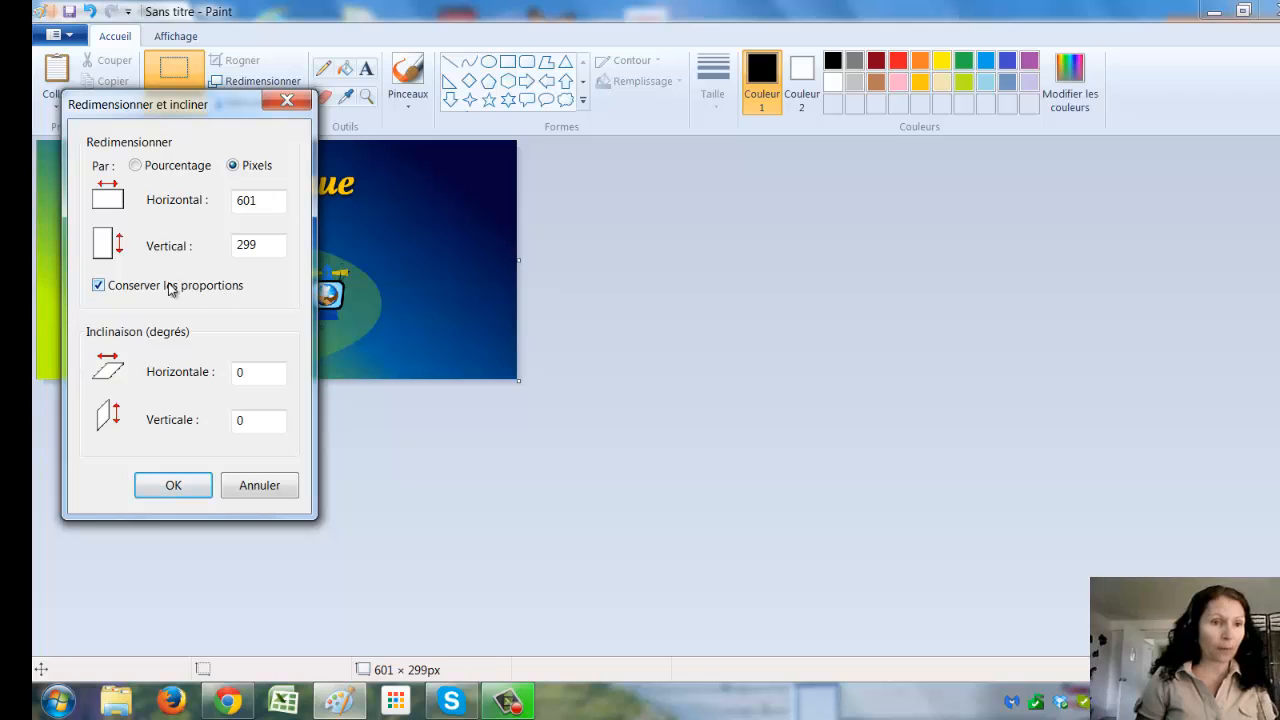
{"action": "left_click", "coordinate": [99, 286]}
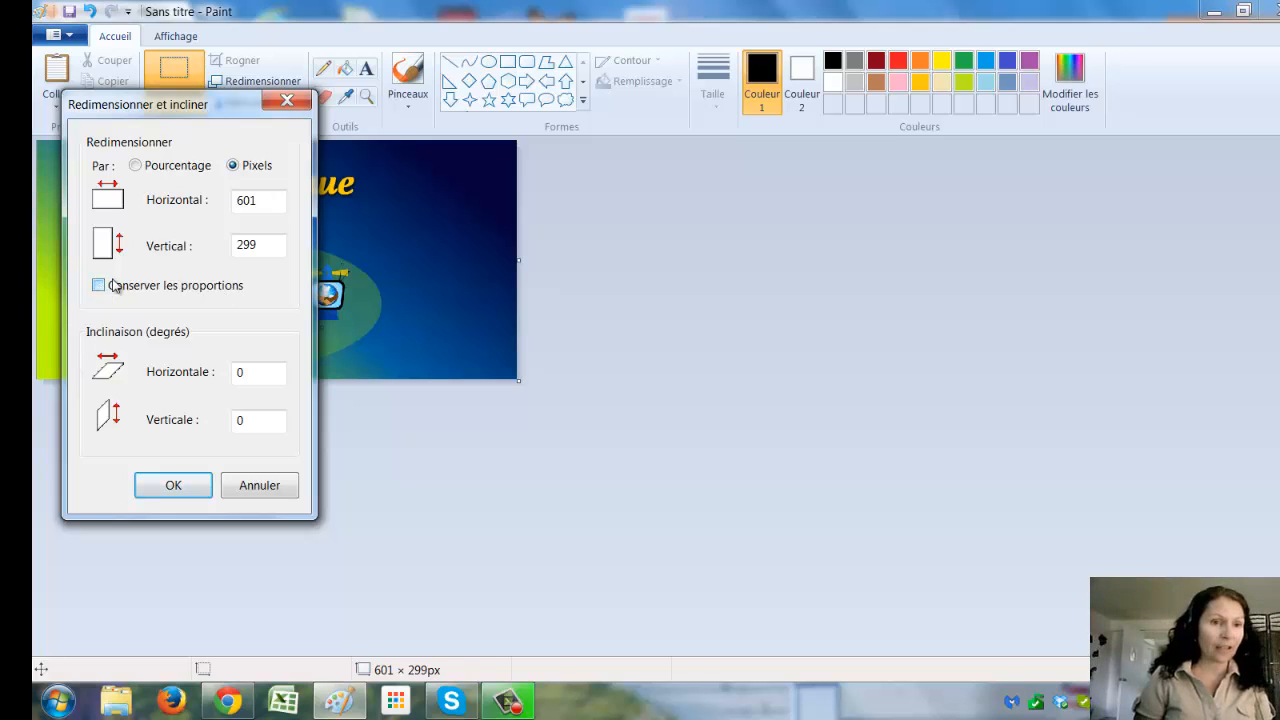
{"action": "left_click", "coordinate": [262, 205]}
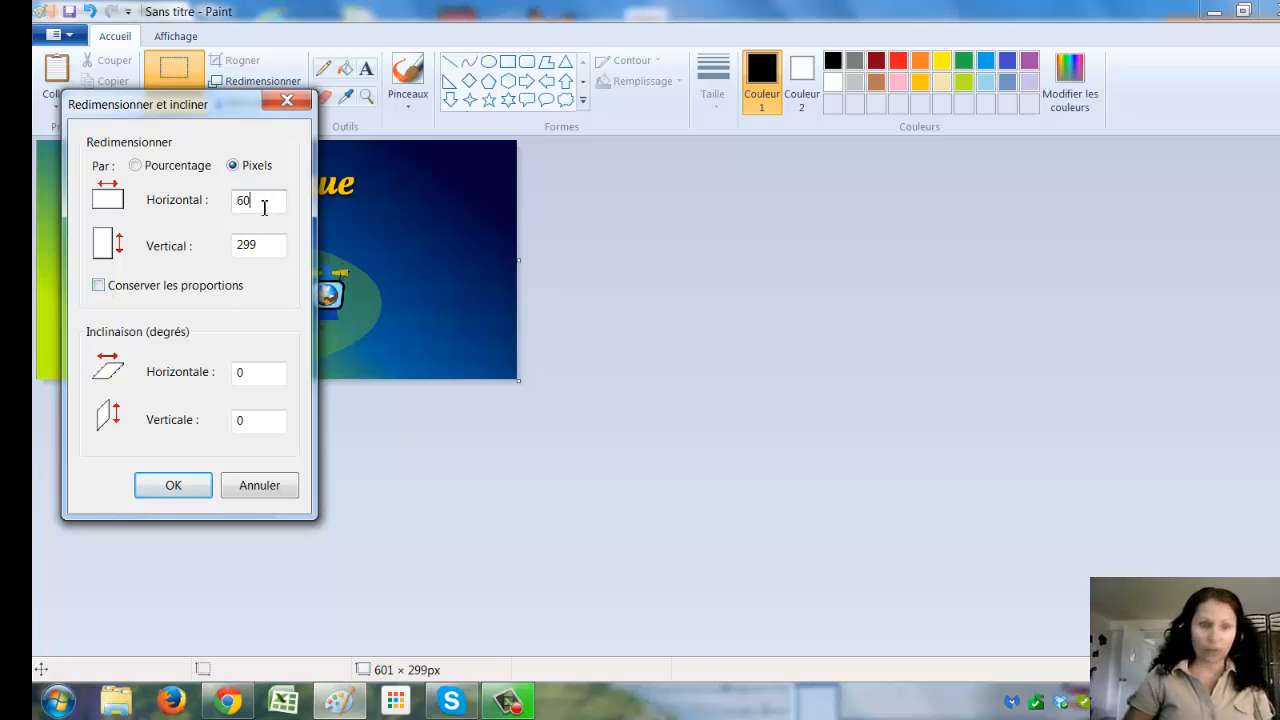
{"action": "double_click", "coordinate": [264, 245]}
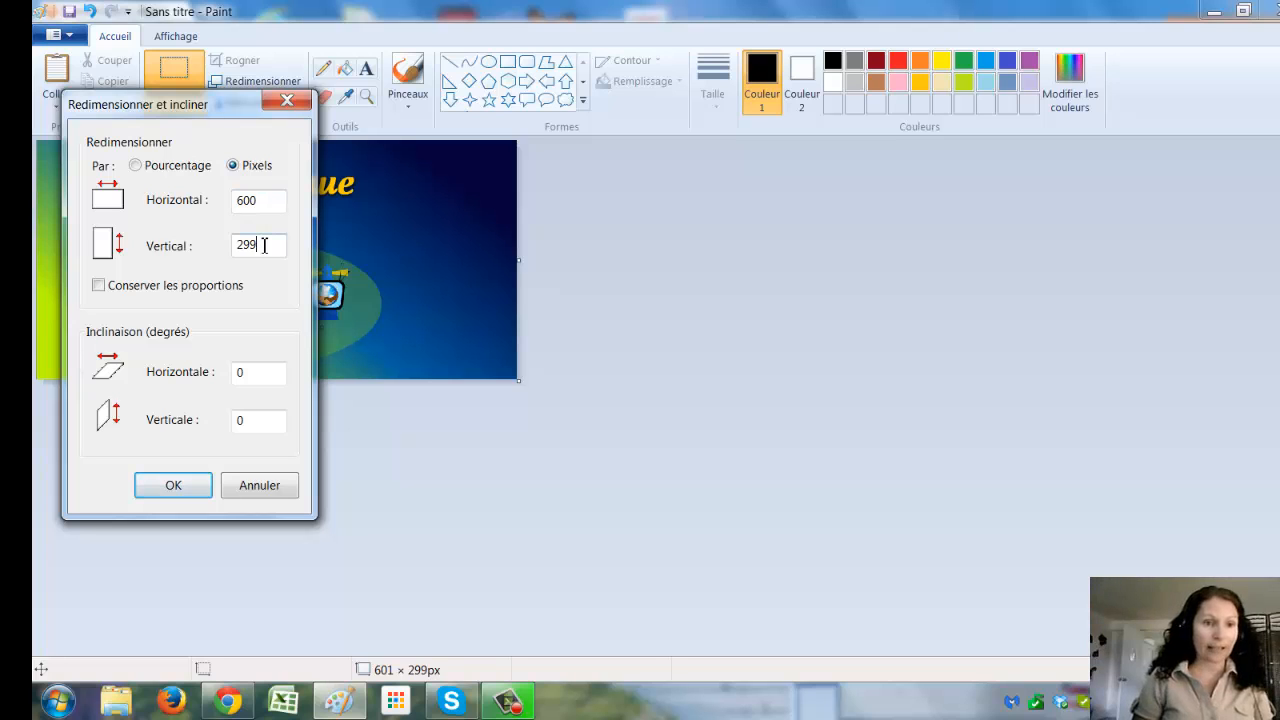
{"action": "type", "text": "2"}
{"action": "type", "text": "00"}
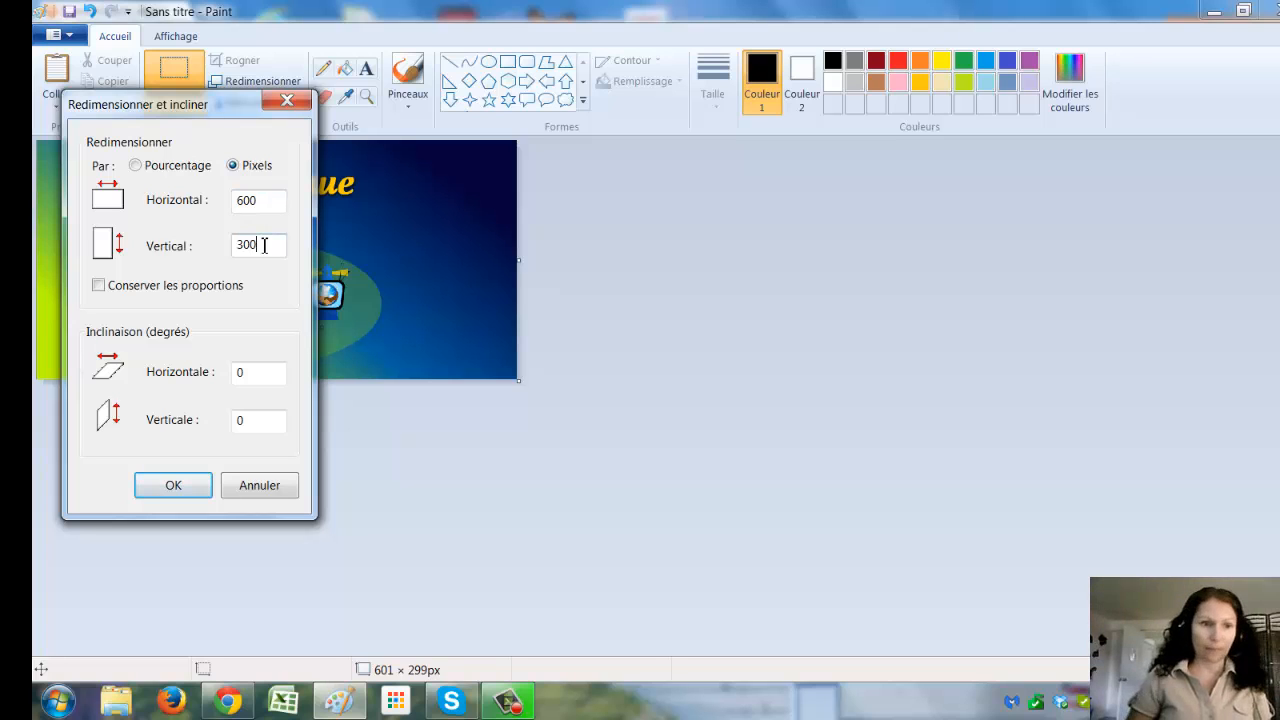
{"action": "left_click", "coordinate": [172, 485]}
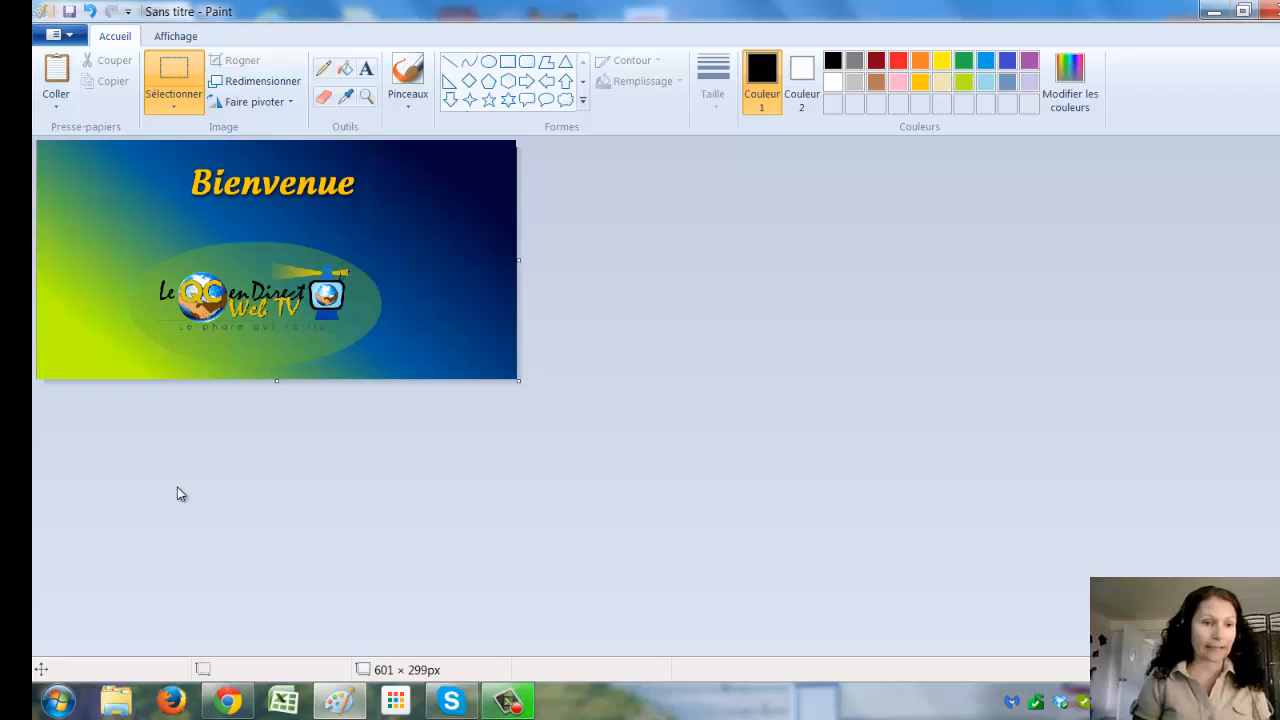
{"action": "left_click", "coordinate": [66, 36]}
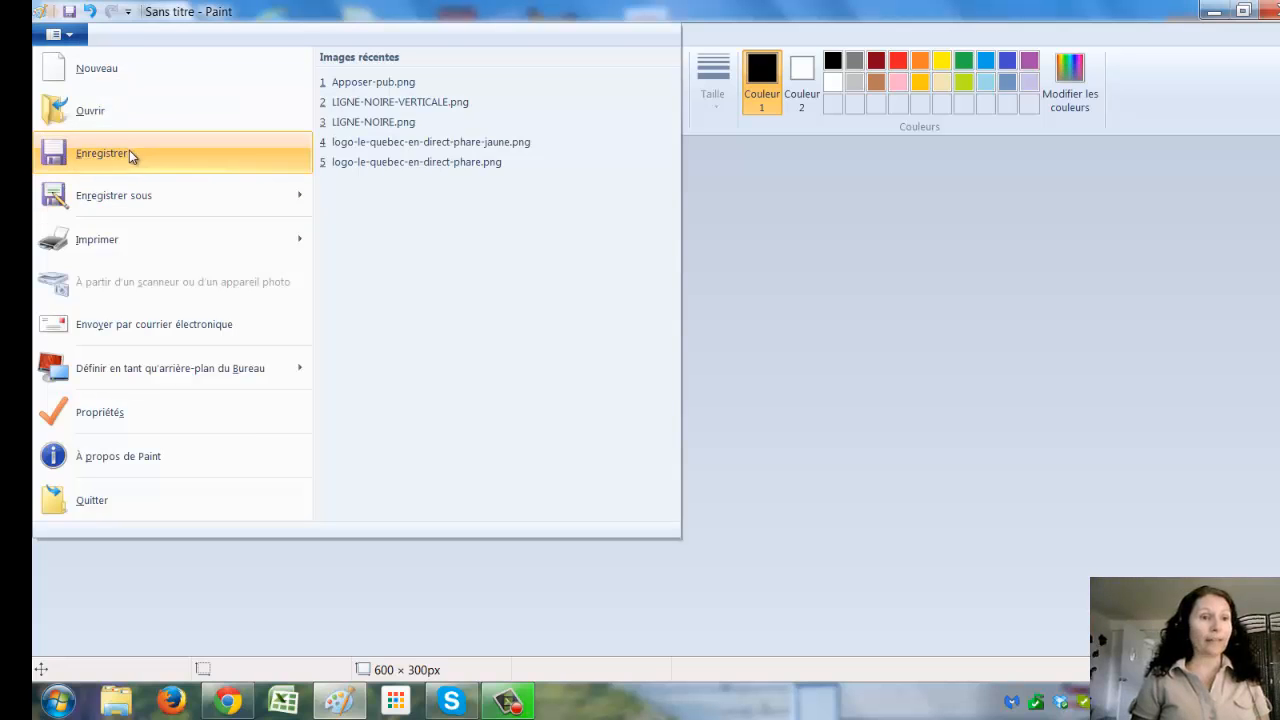
{"action": "left_click", "coordinate": [183, 203]}
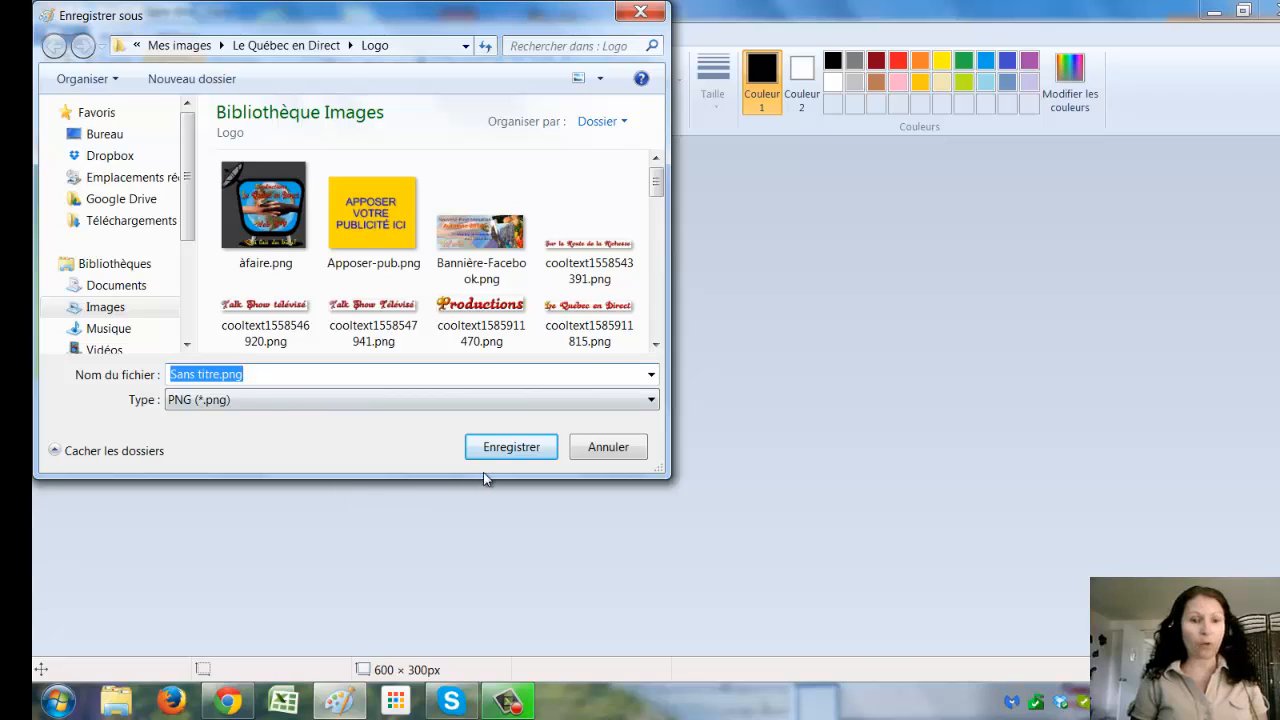
{"action": "left_click", "coordinate": [625, 450]}
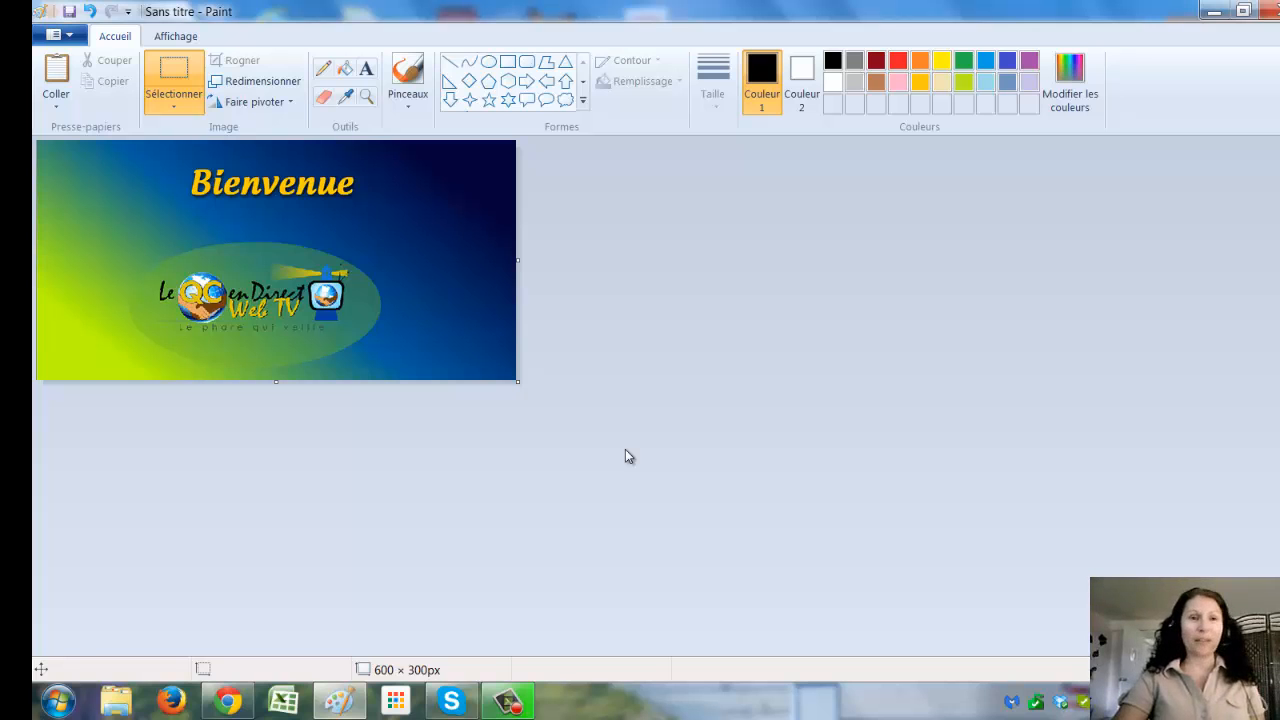
Take a screenshot of the screen showing the resized banner
{"action": "key", "text": "Print"}
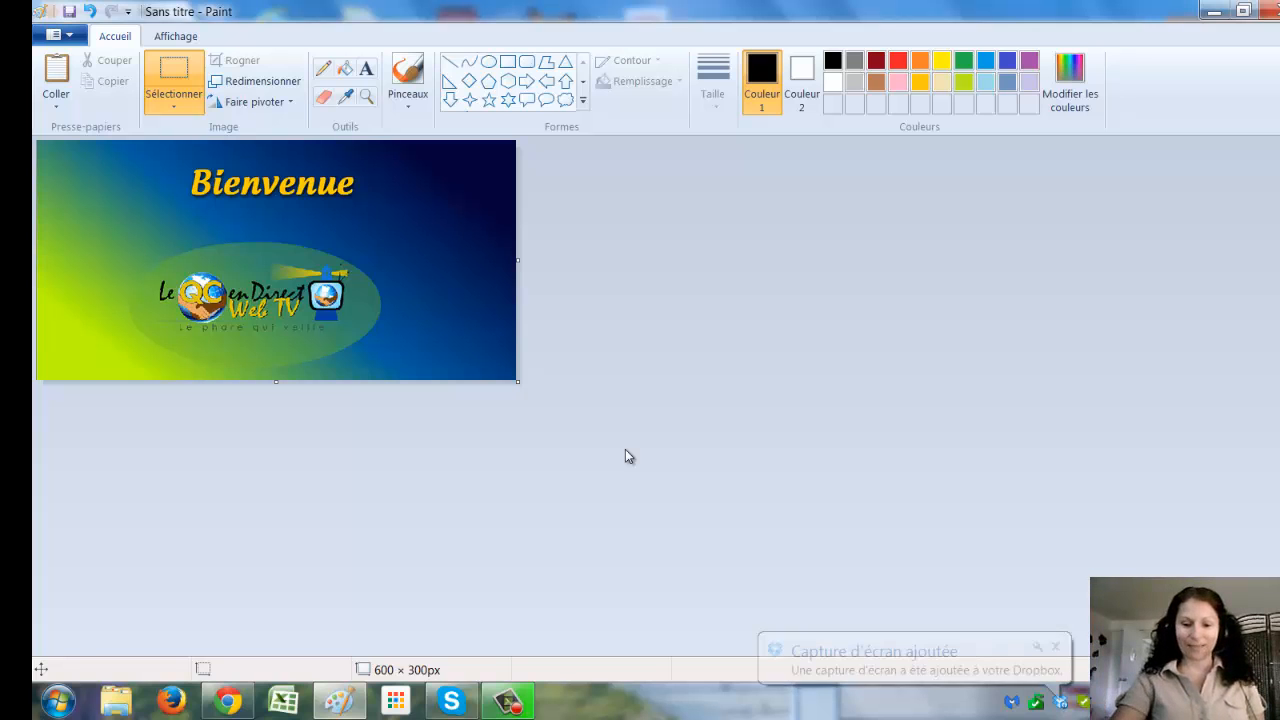